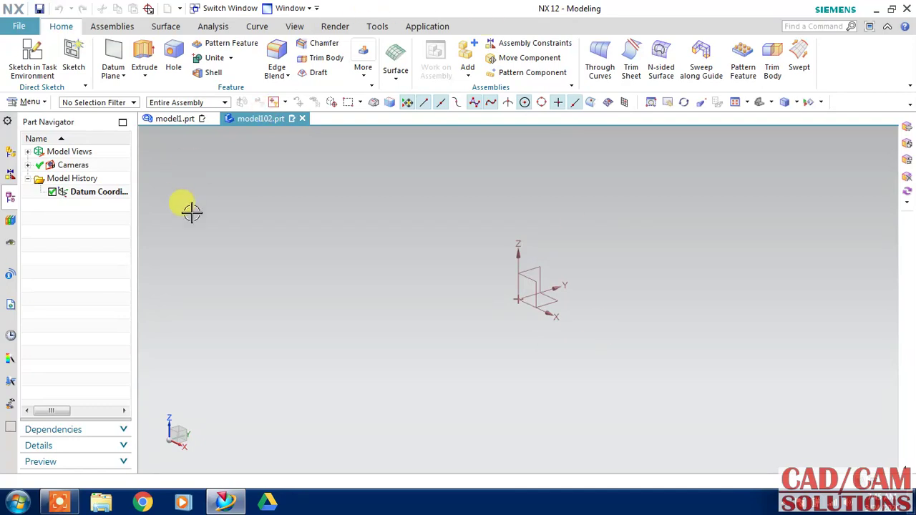
Create a new sketch on the YZ datum plane, using the Y axis as the horizontal reference
click(32, 55)
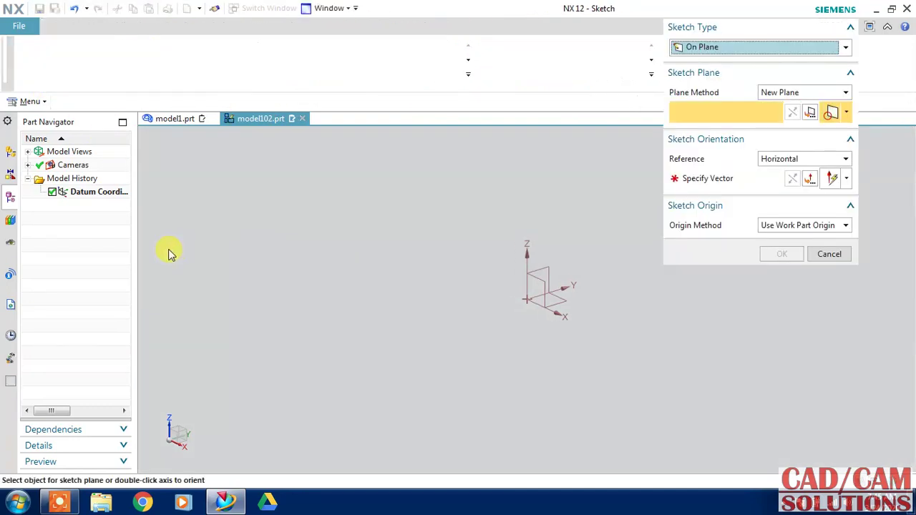
click(550, 267)
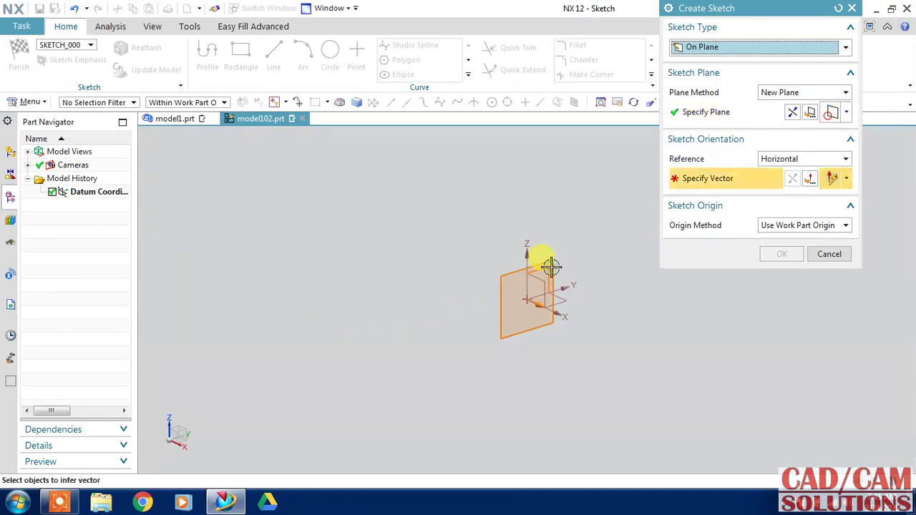
click(548, 280)
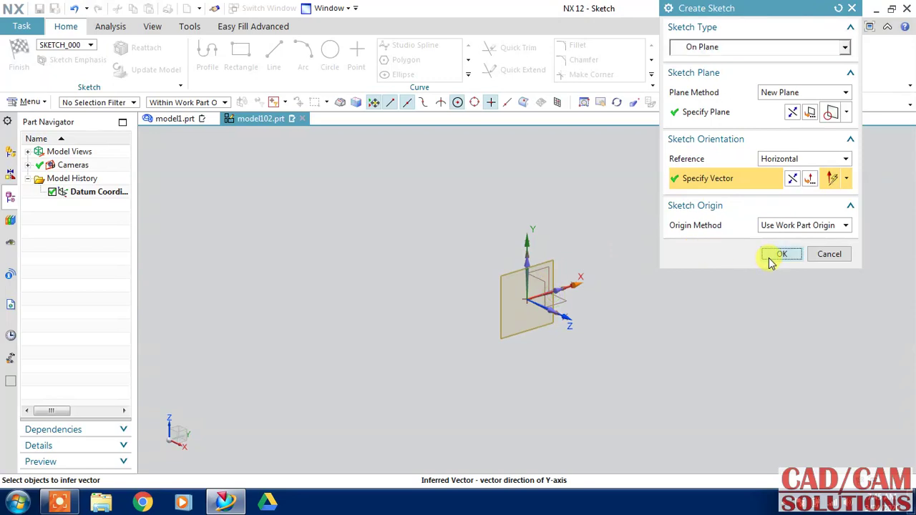
click(773, 256)
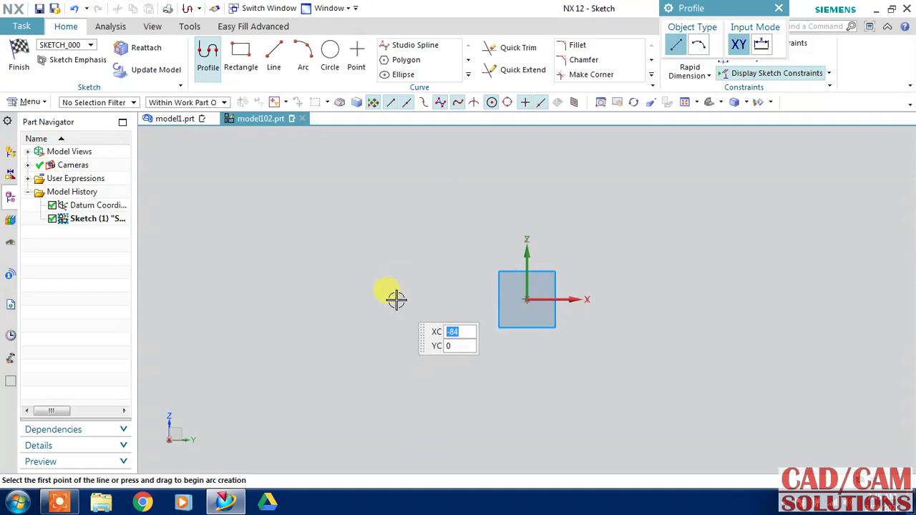
Draw a single 120-long horizontal line just below the sketch origin
click(431, 323)
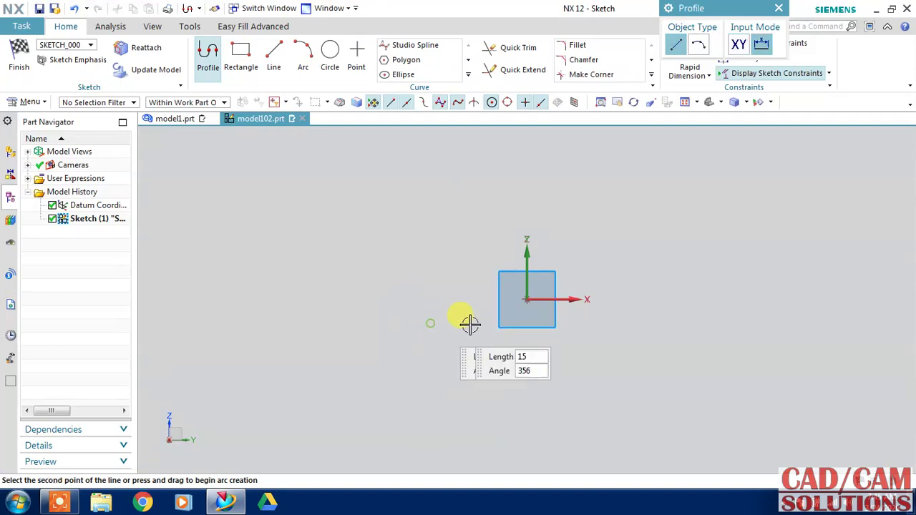
click(617, 323)
key(Escape)
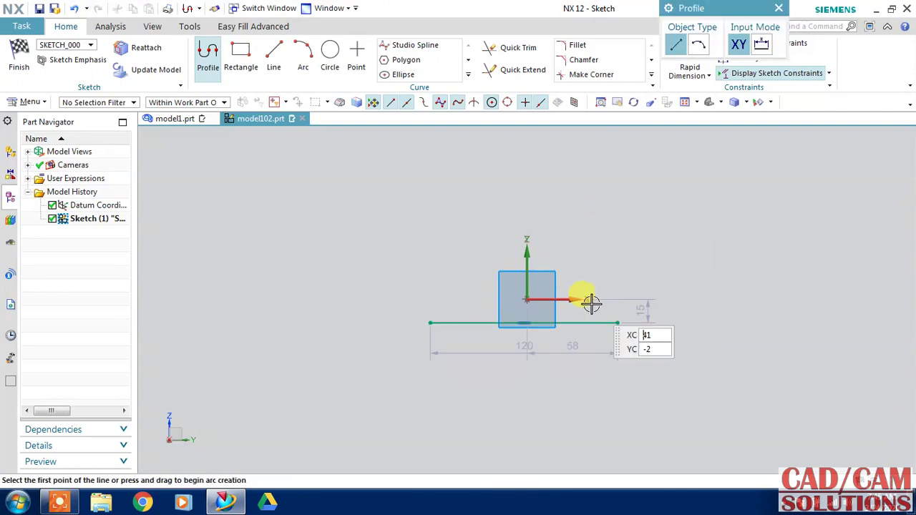
right_click(588, 316)
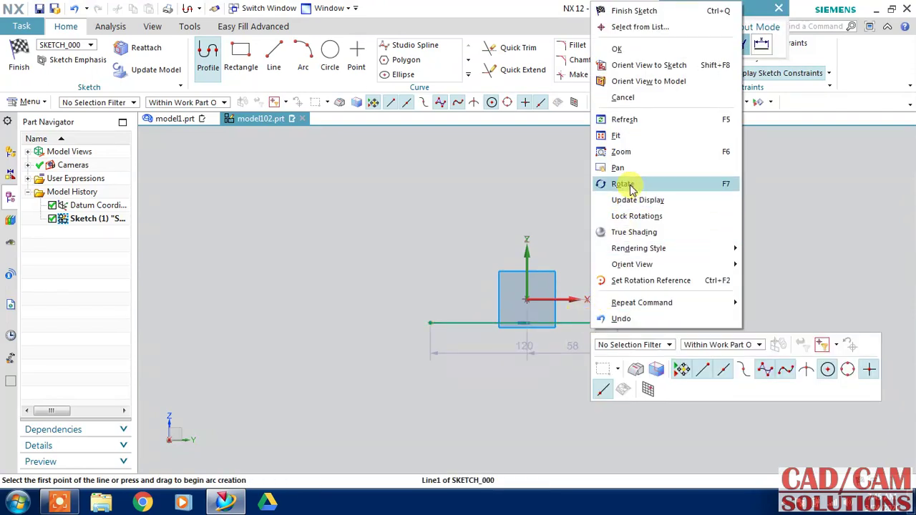
right_click(581, 323)
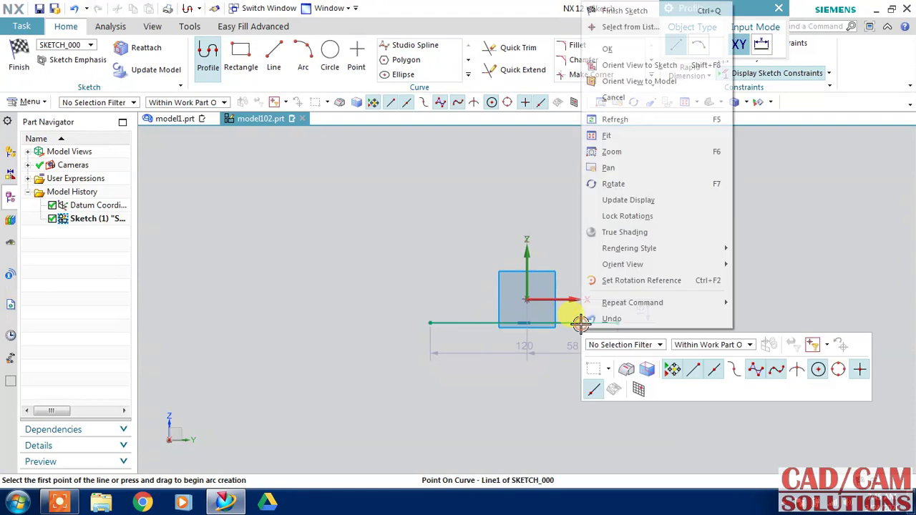
key(Escape)
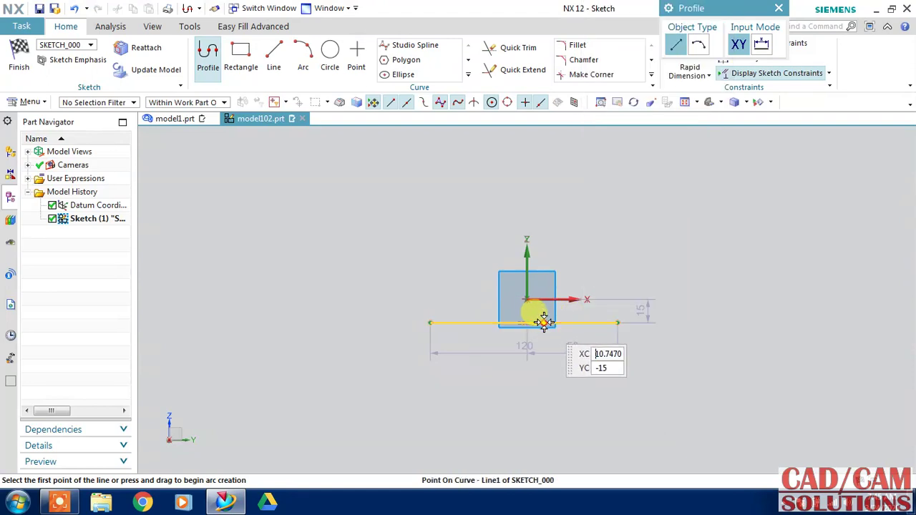
key(Escape)
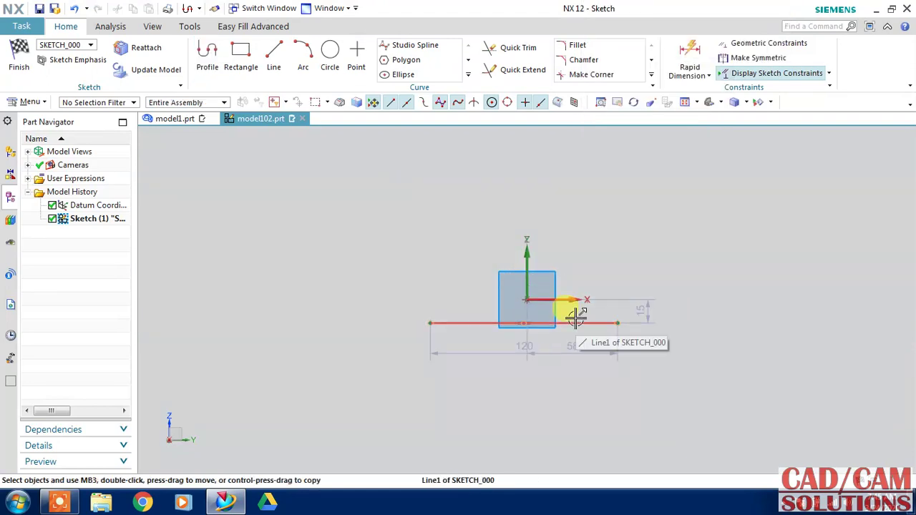
Convert the line to reference geometry and make its midpoint coincident with the sketch origin
click(577, 320)
right_click(574, 299)
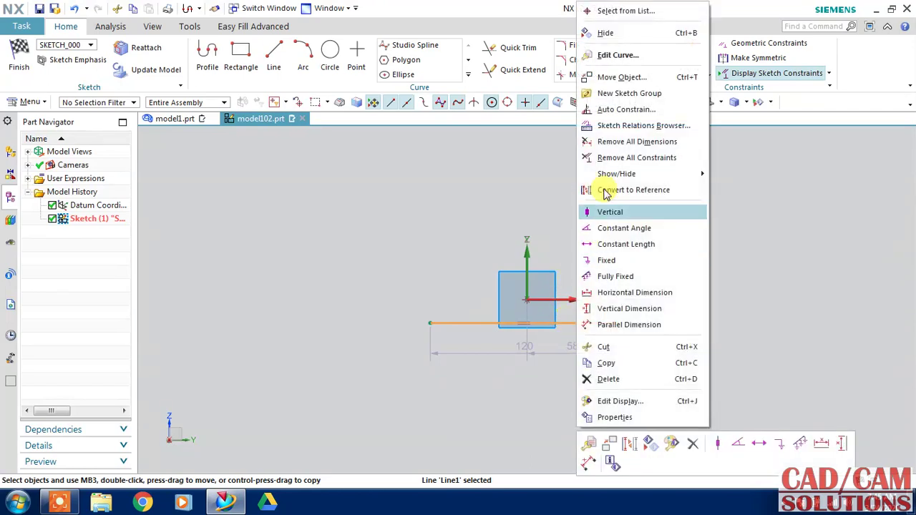
click(615, 189)
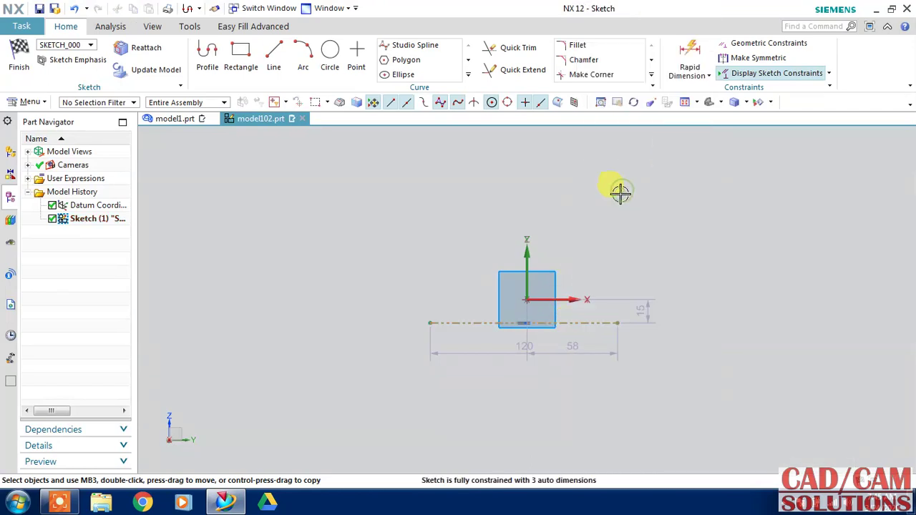
click(526, 322)
click(527, 300)
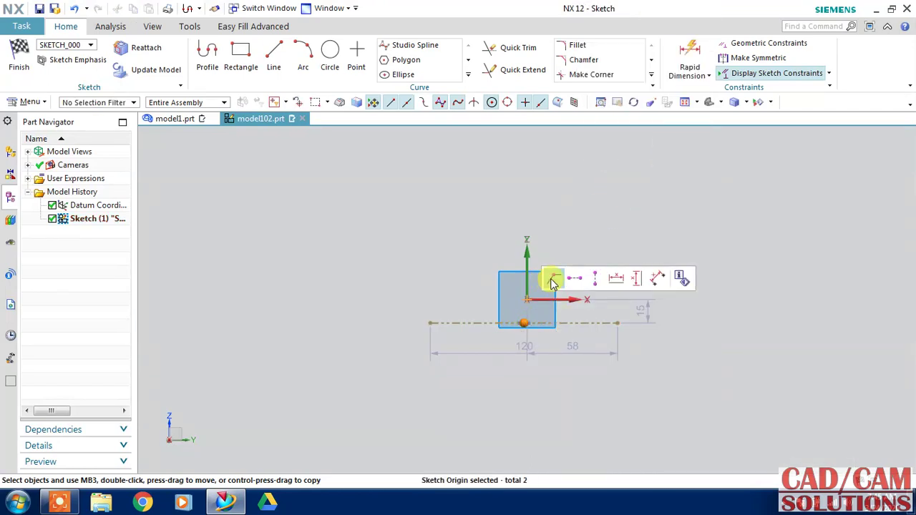
click(553, 278)
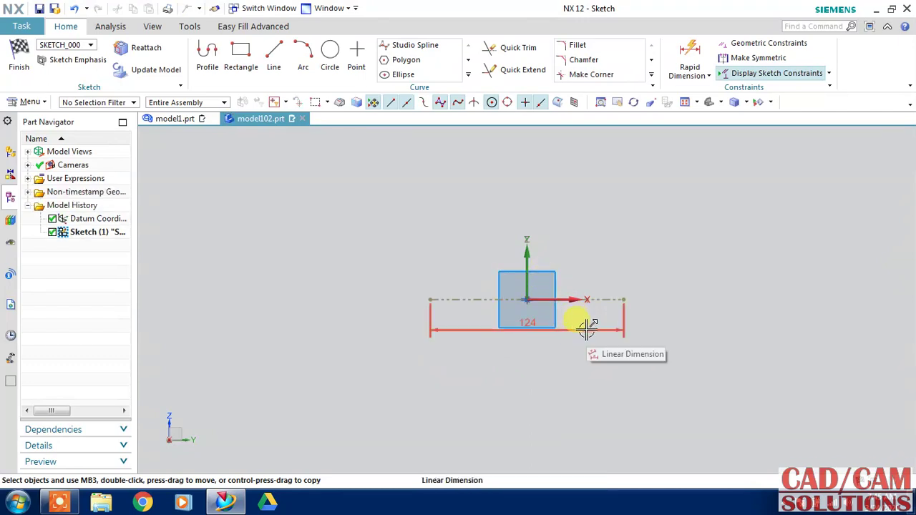
Change the line's length dimension from 124 to 1.5
click(577, 329)
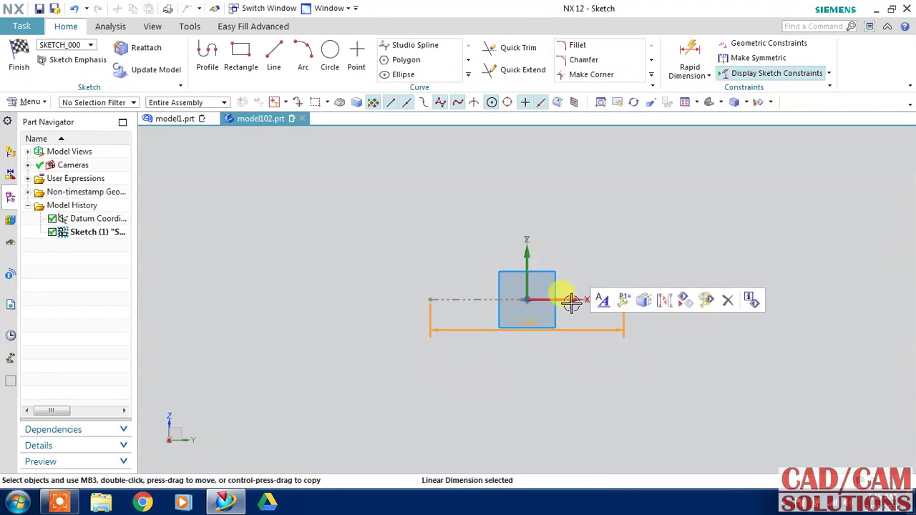
double_click(562, 330)
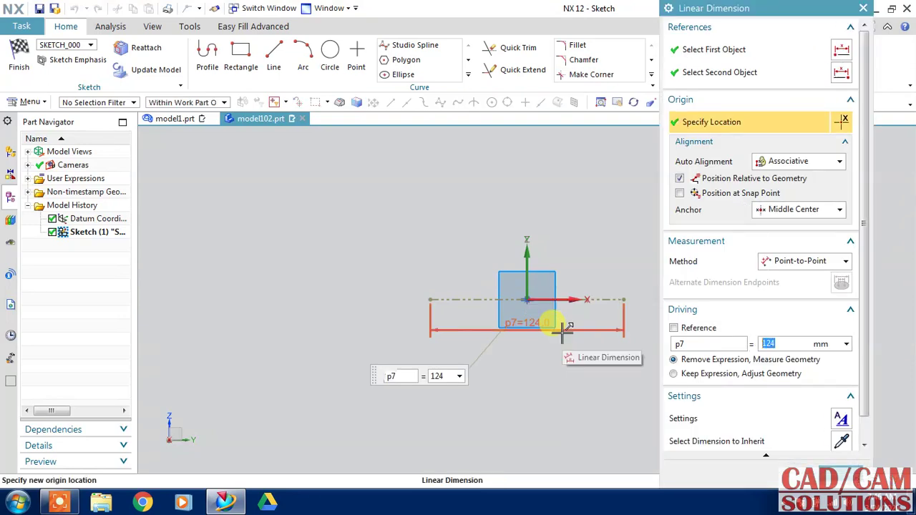
text(1.5)
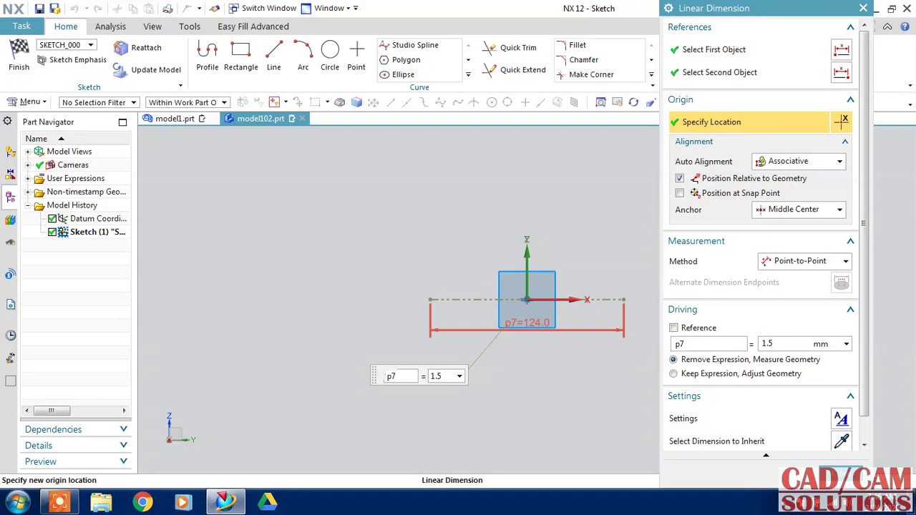
key(Return)
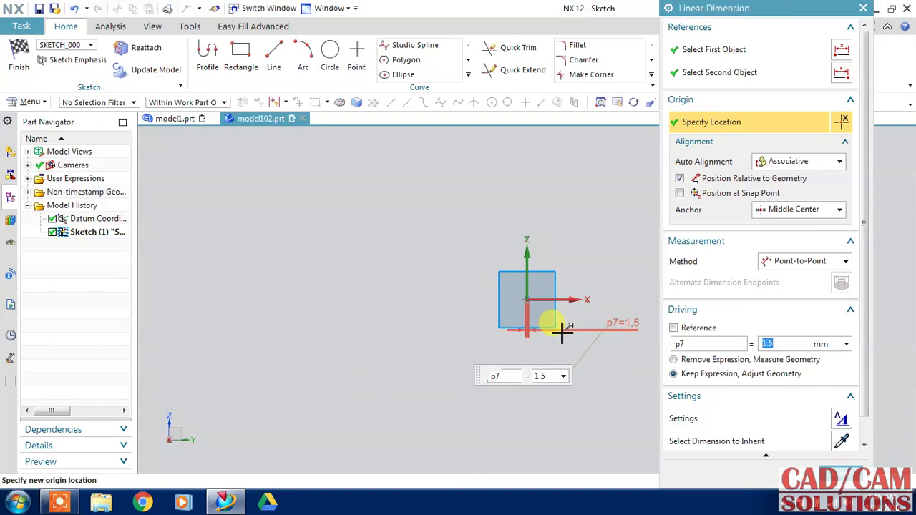
click(841, 476)
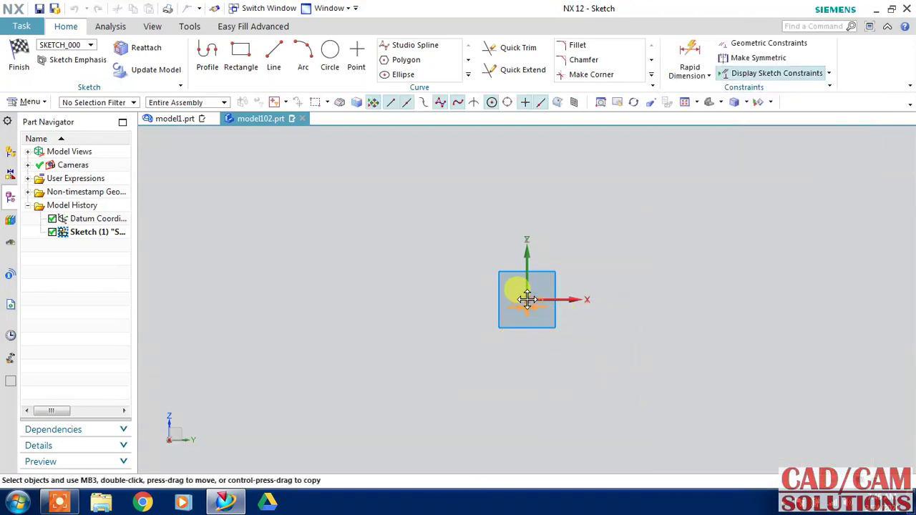
scroll(552, 307, up, 3)
scroll(584, 327, down, 3)
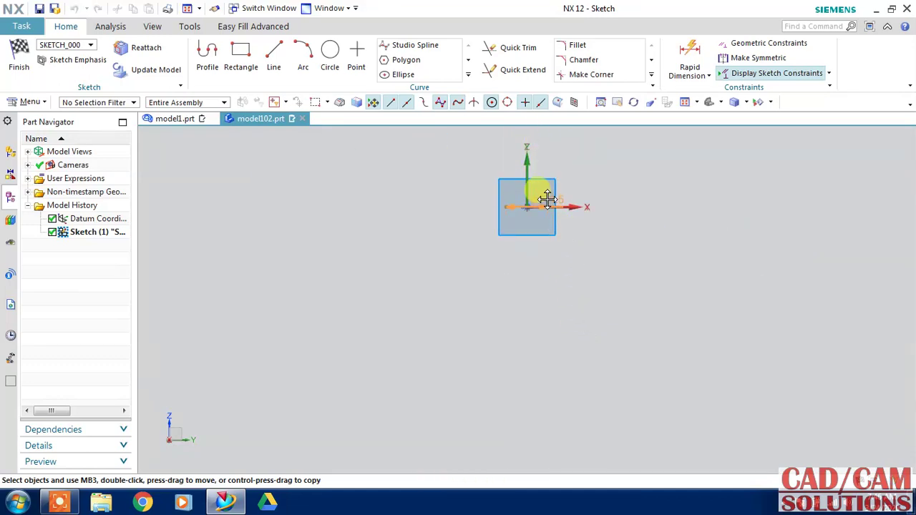
scroll(552, 262, up, 2)
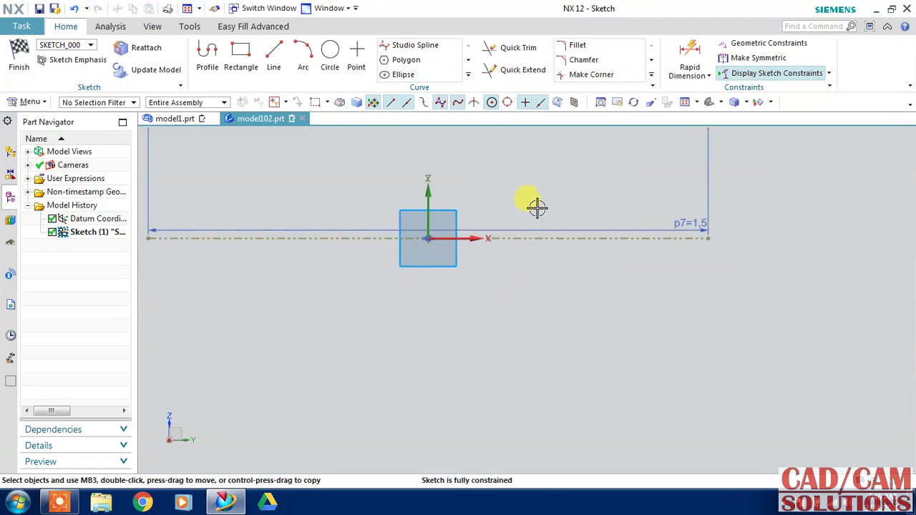
scroll(536, 207, down, 2)
shift+middle_drag(542, 178, 529, 245)
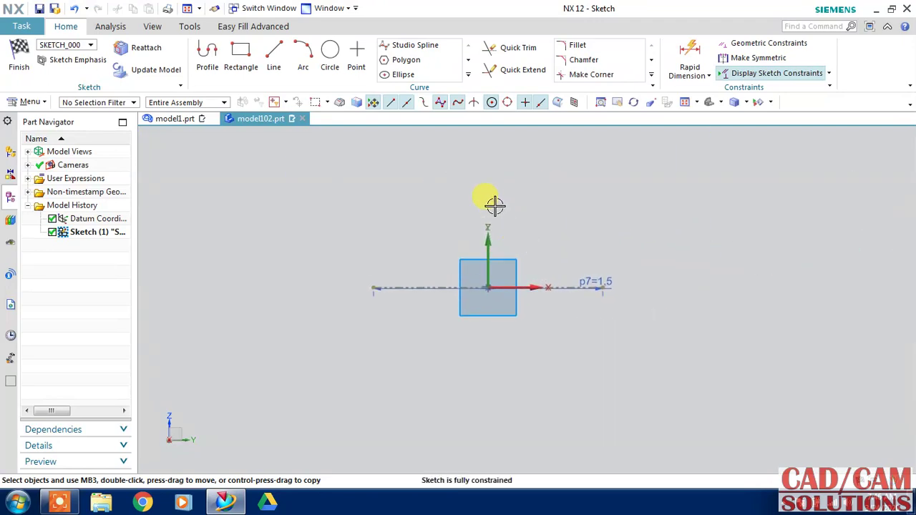
click(208, 56)
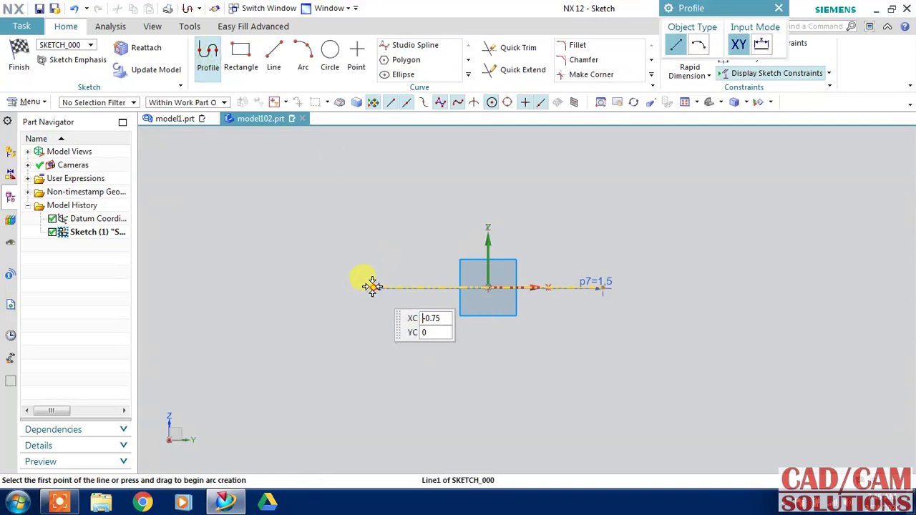
Draw a short upright line from the reference line's left end, then a top line extending above its right end
click(372, 286)
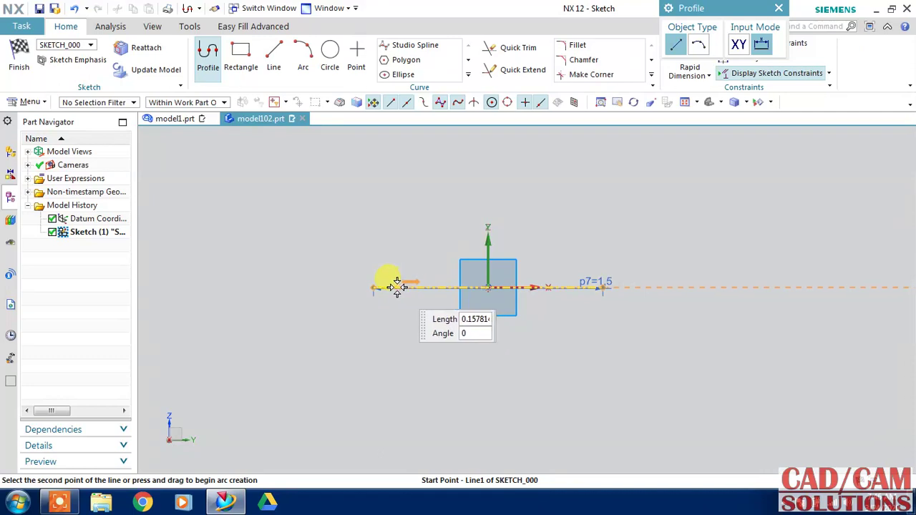
click(397, 286)
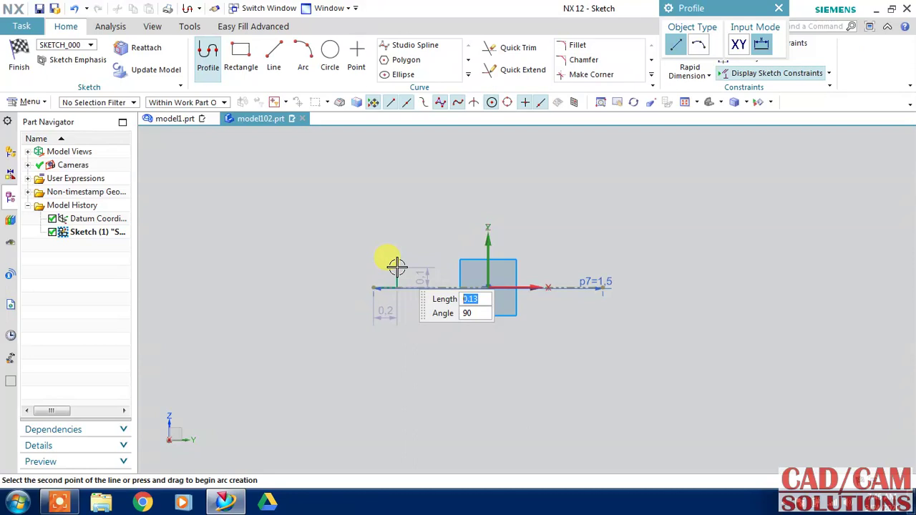
click(397, 267)
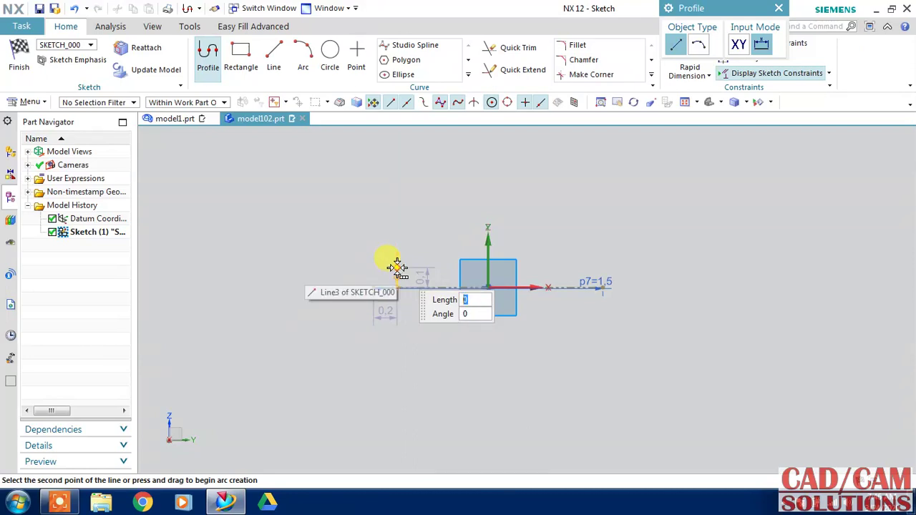
key(ctrl+z)
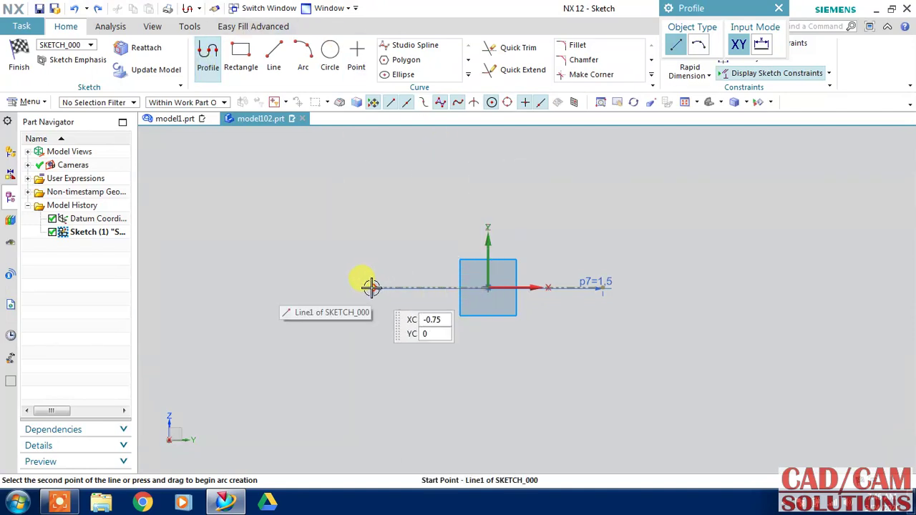
click(371, 287)
click(382, 266)
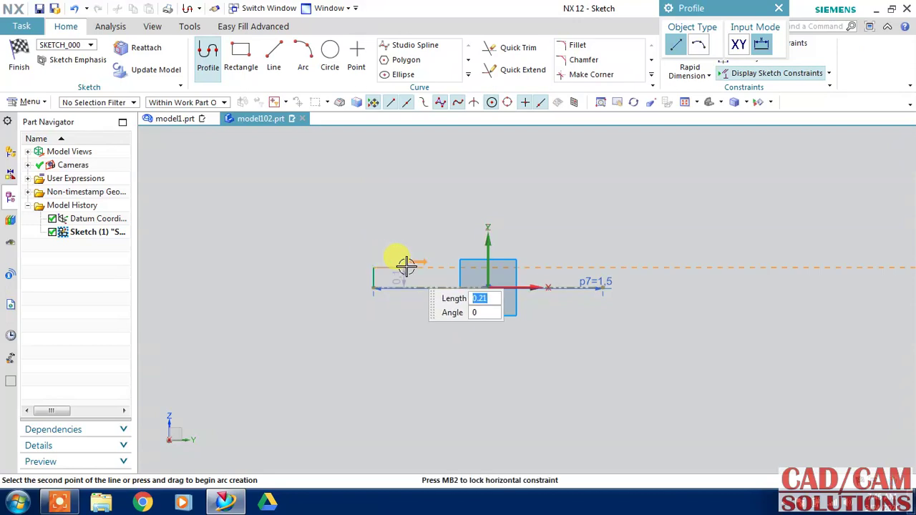
click(407, 265)
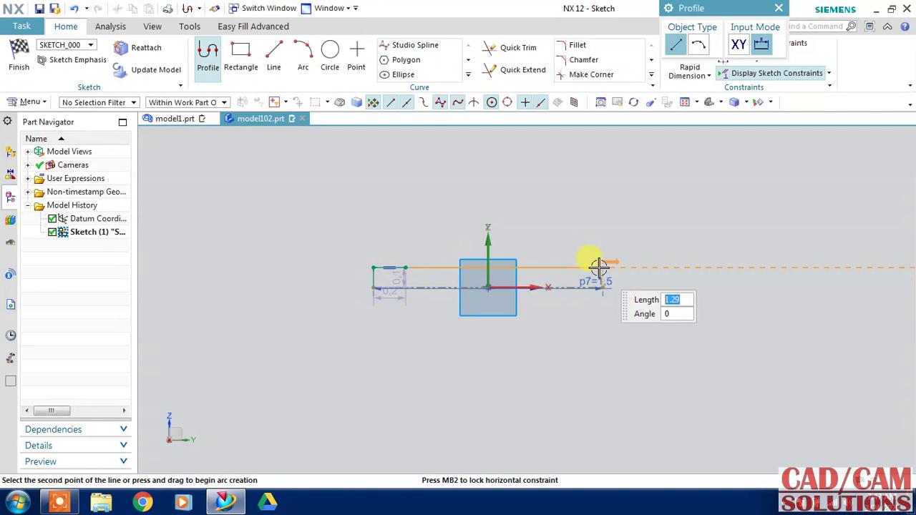
click(599, 267)
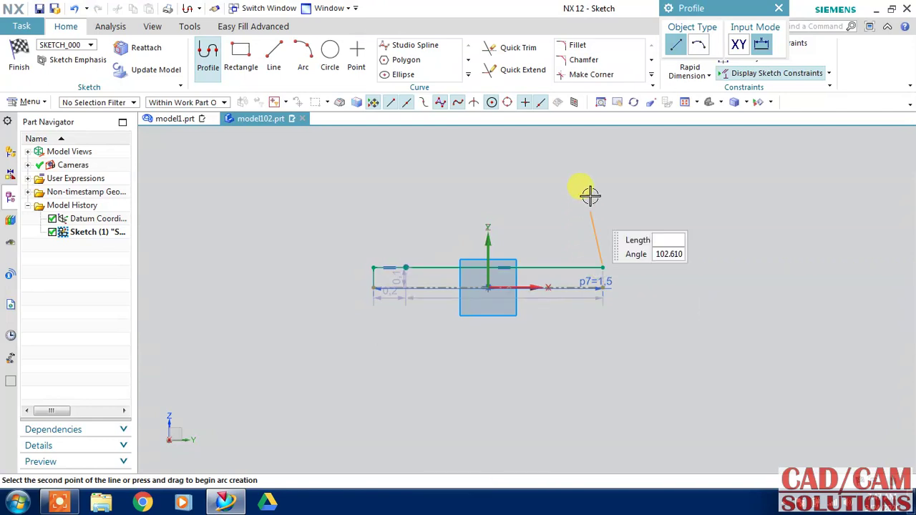
key(Escape)
Draw two small upward arcs, one starting at each end of the top line
click(308, 65)
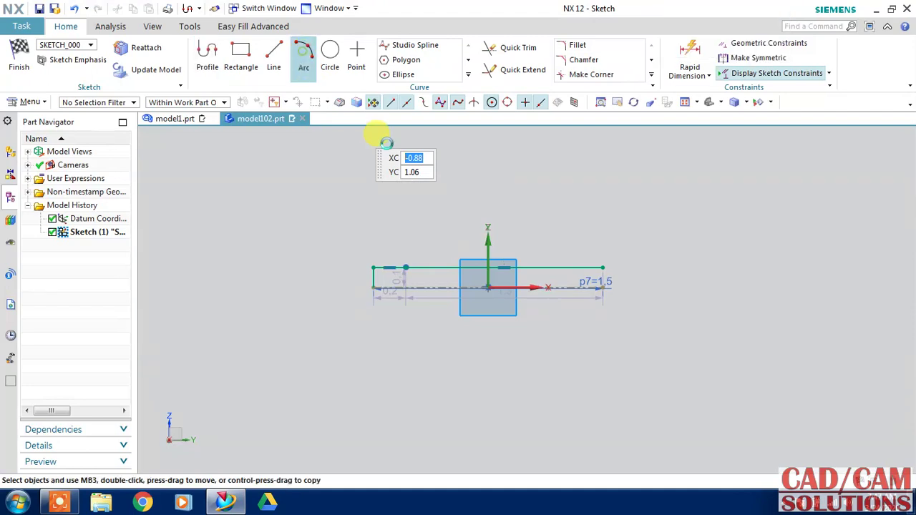
click(406, 267)
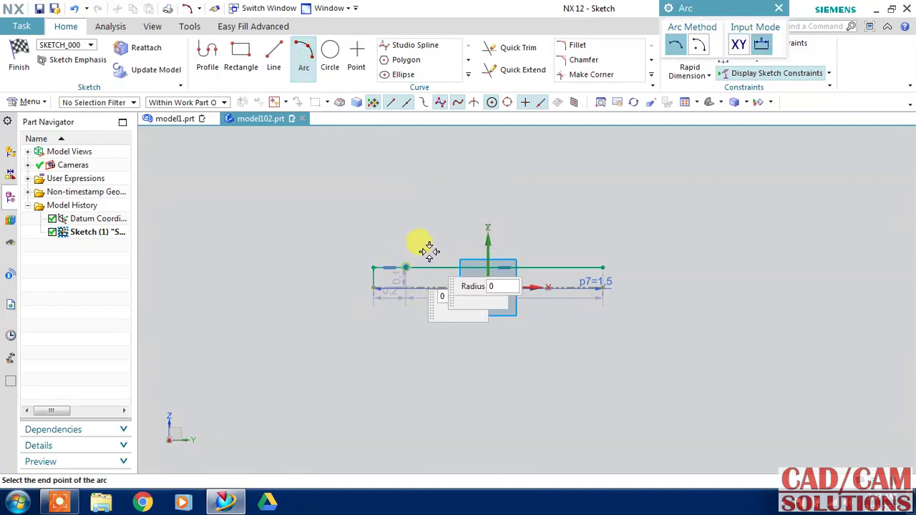
click(435, 255)
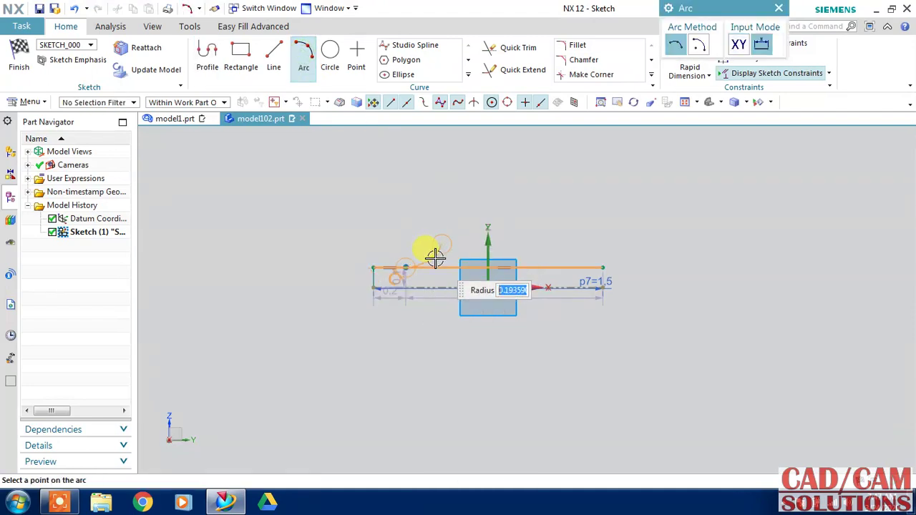
click(479, 214)
click(442, 246)
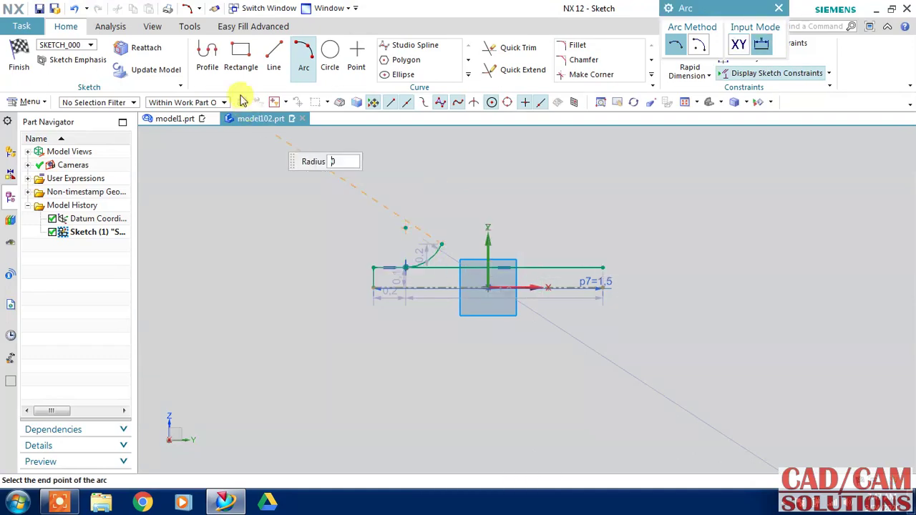
click(304, 58)
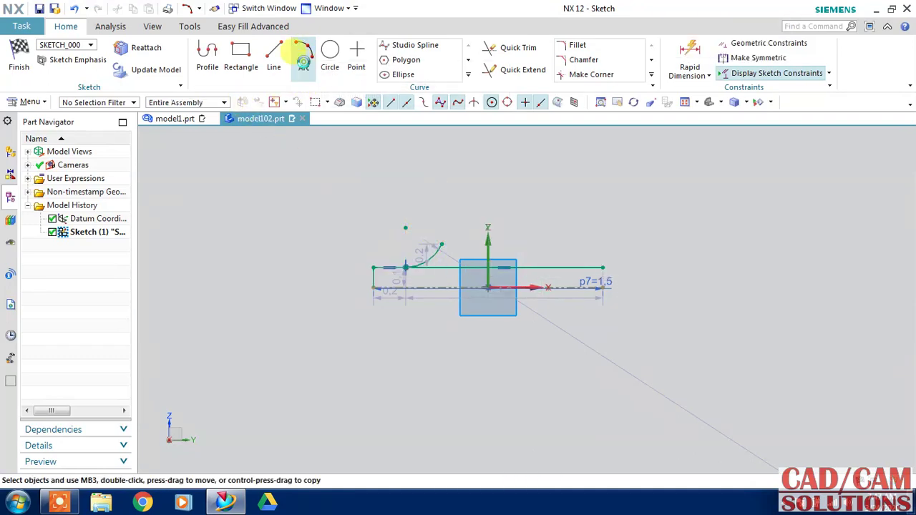
click(303, 56)
click(600, 263)
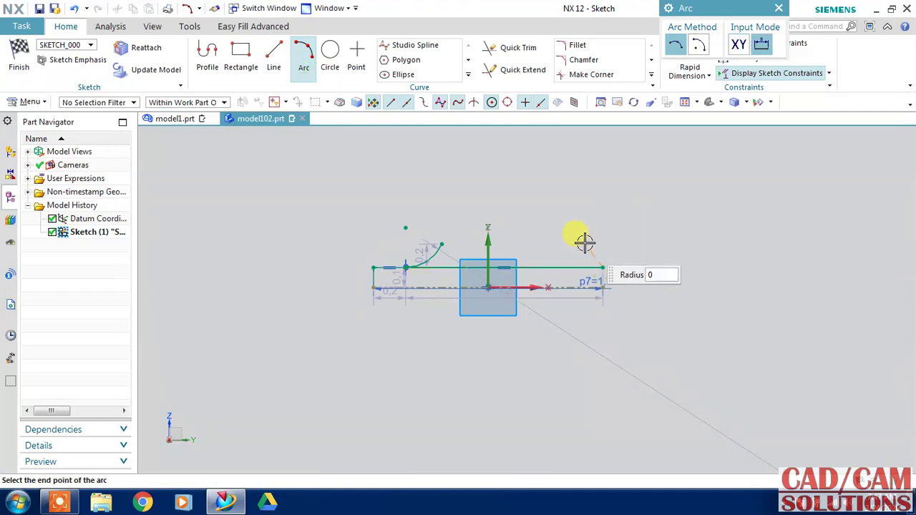
click(580, 244)
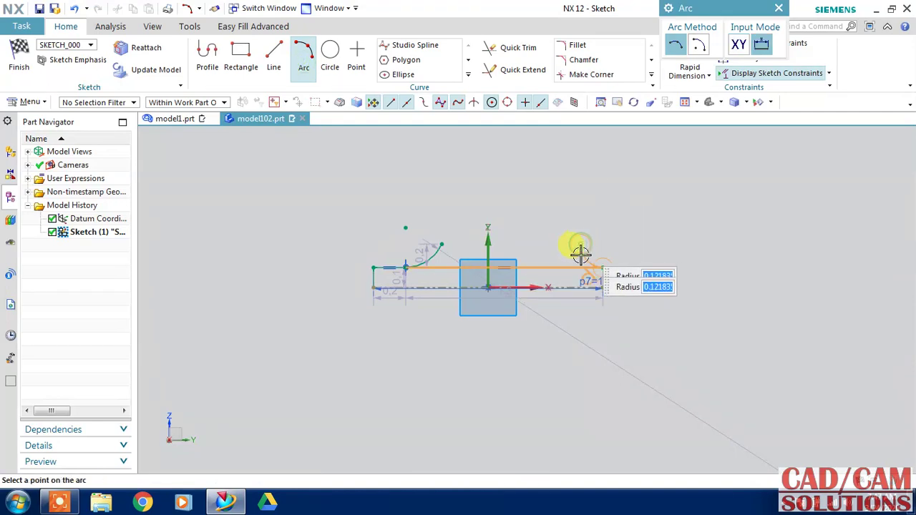
click(580, 254)
key(Escape)
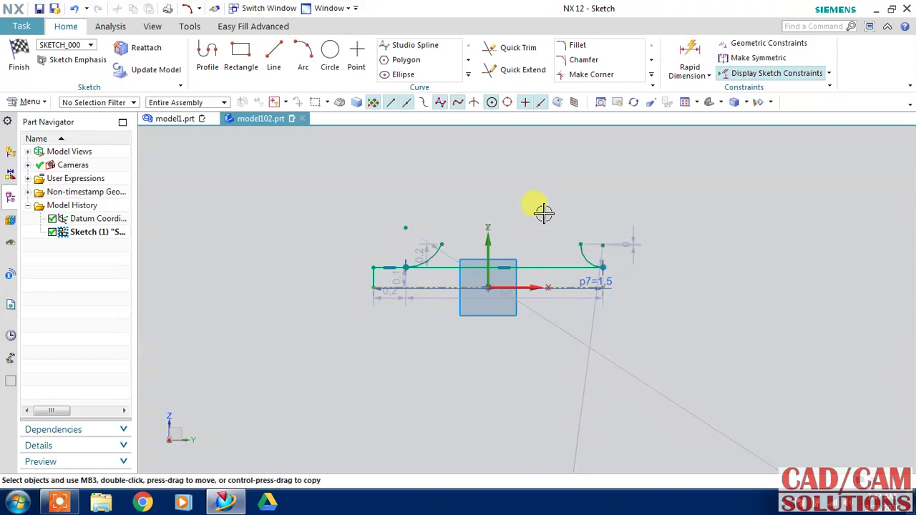
click(745, 45)
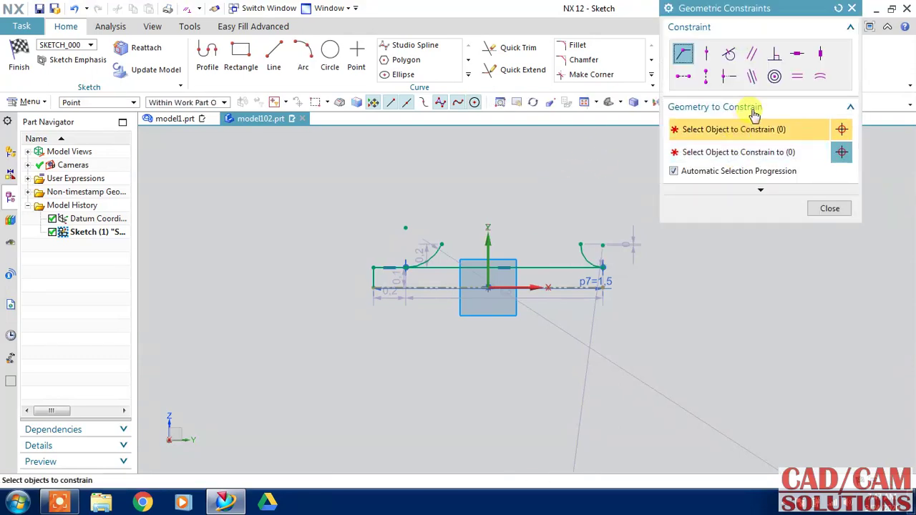
Apply an Equal Radius constraint to the left and right end arcs
click(819, 77)
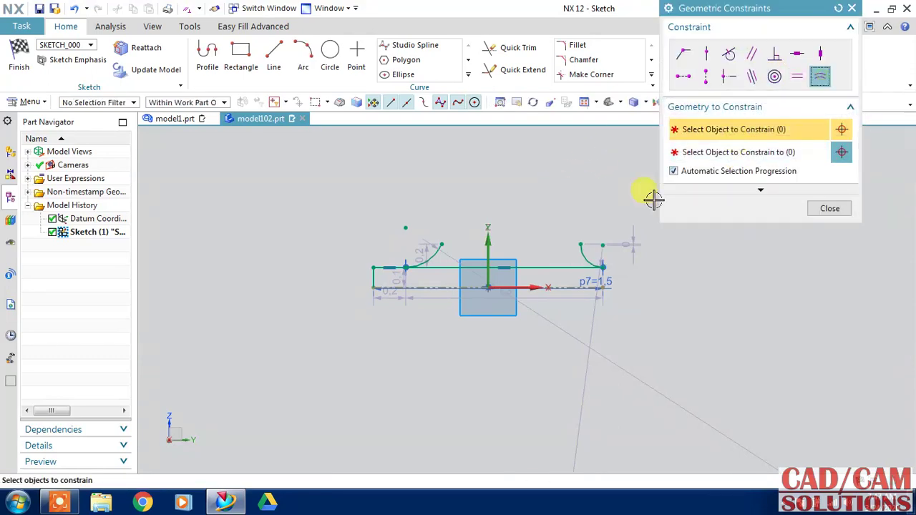
click(436, 257)
click(584, 251)
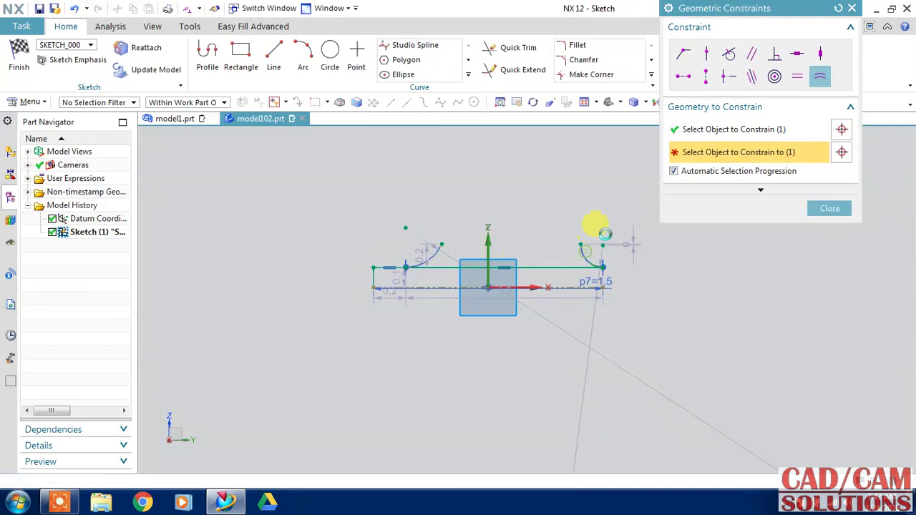
click(829, 209)
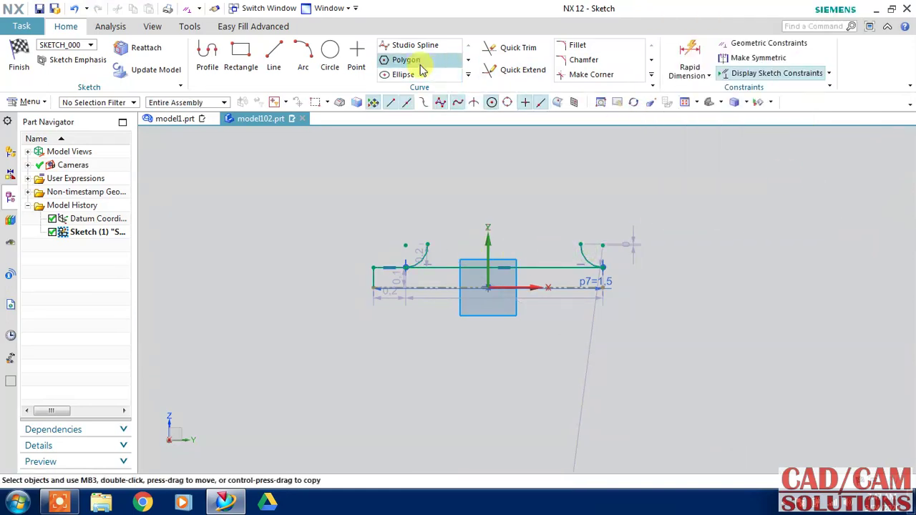
Draw a large three-point arc spanning from the left arc's end to the right arc's end
click(304, 57)
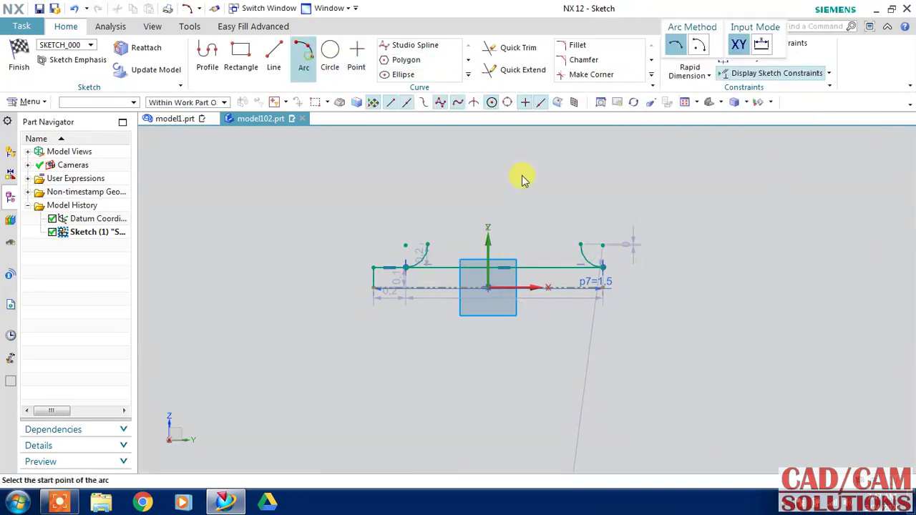
click(427, 244)
click(579, 243)
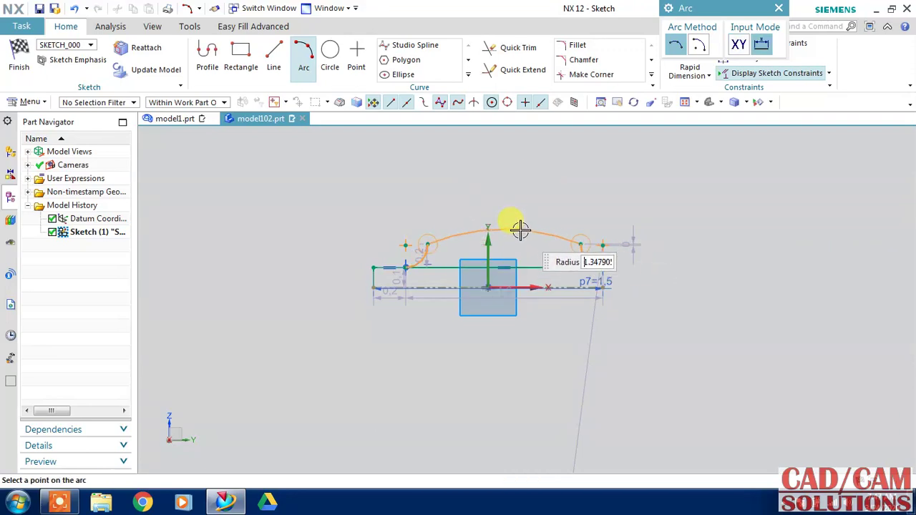
click(540, 202)
key(Escape)
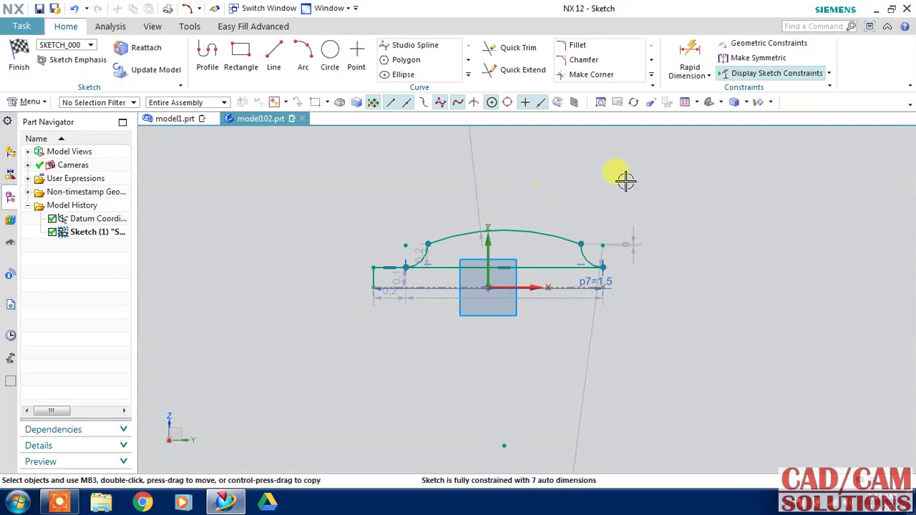
Make the large arc tangent to both the left and right end arcs
click(765, 43)
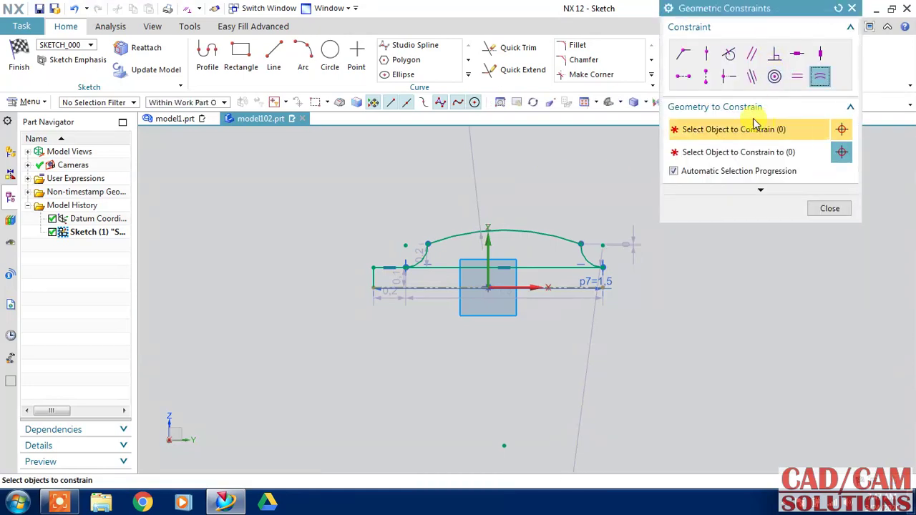
click(729, 54)
click(421, 247)
click(432, 238)
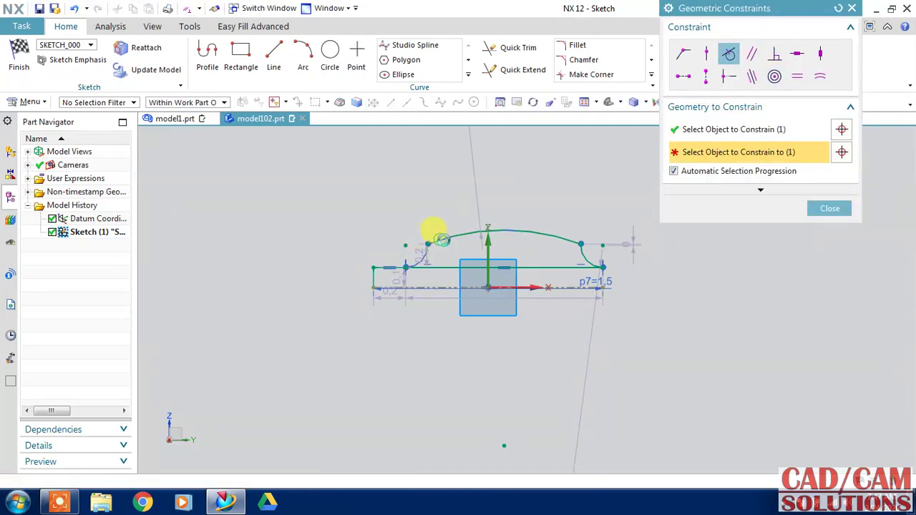
scroll(593, 246, up, 3)
scroll(587, 268, up, 2)
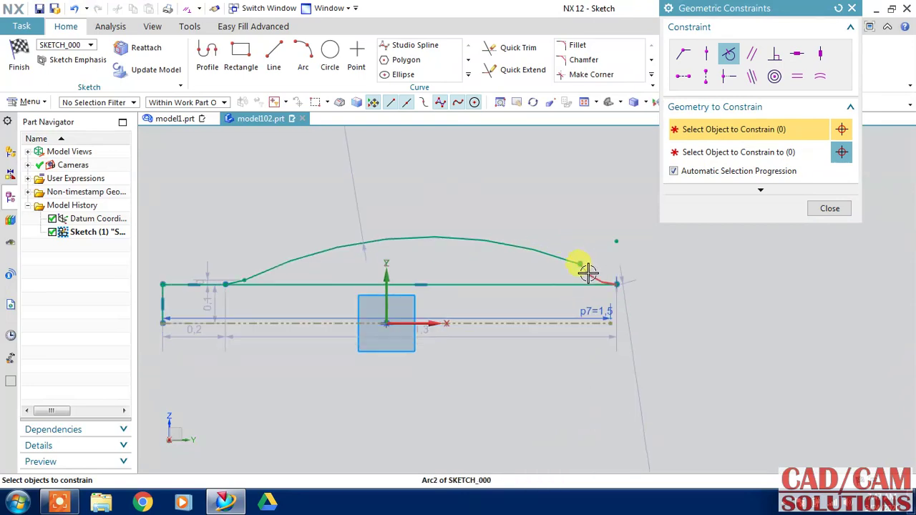
click(564, 259)
click(576, 277)
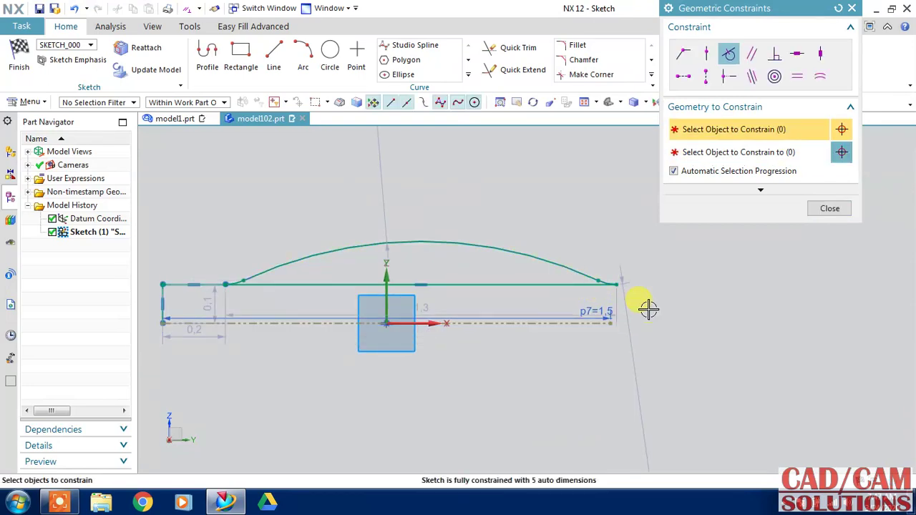
scroll(648, 309, down, 1)
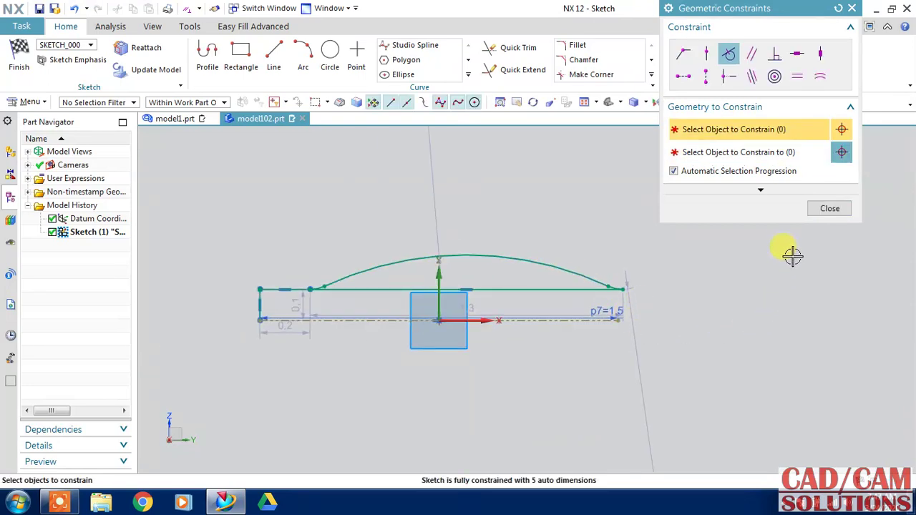
click(828, 210)
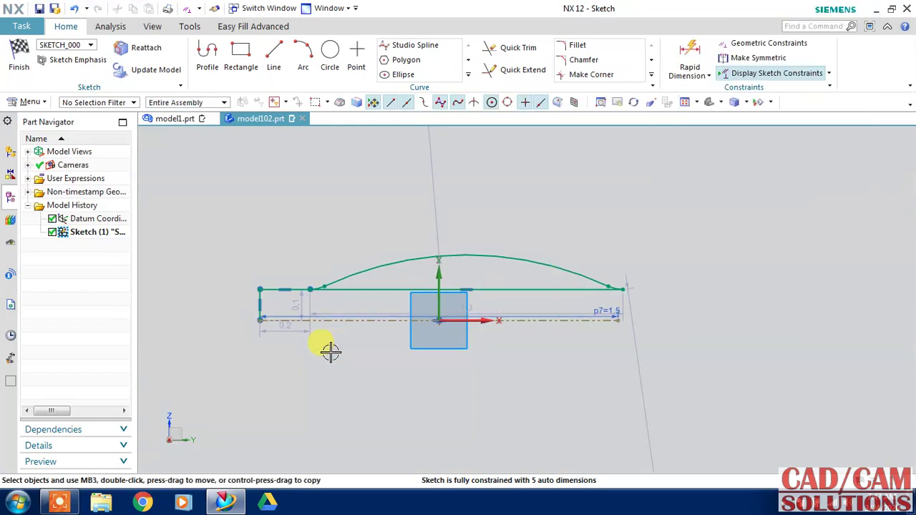
Set dimension p8 to 0.1 and add a 0.1 dimension p9 on the left vertical edge
double_click(286, 331)
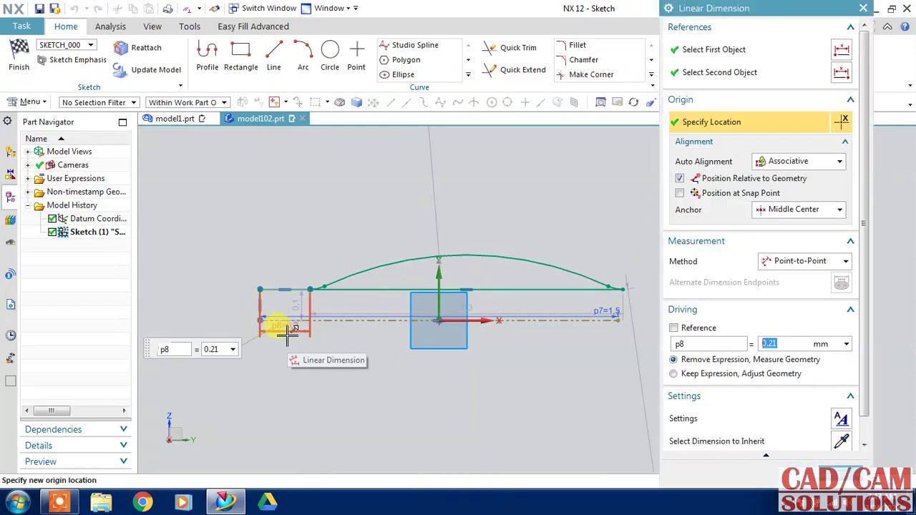
text(.)
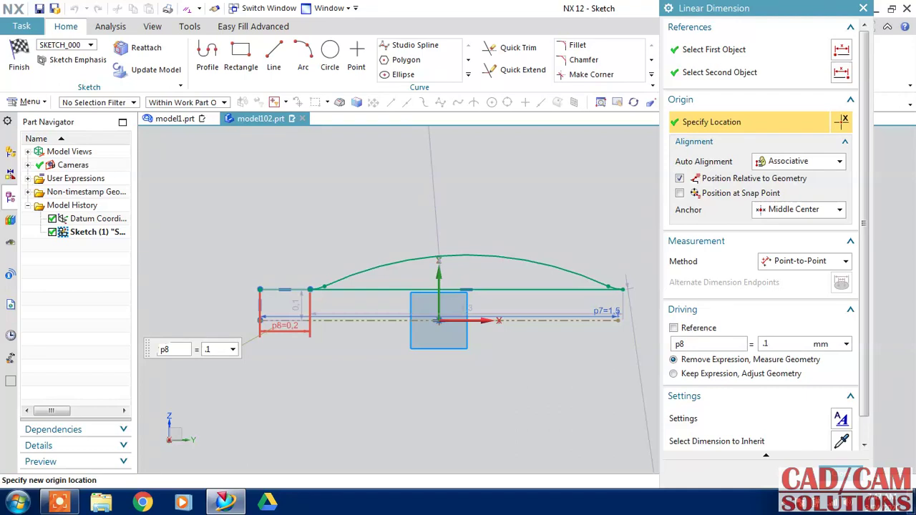
key(Return)
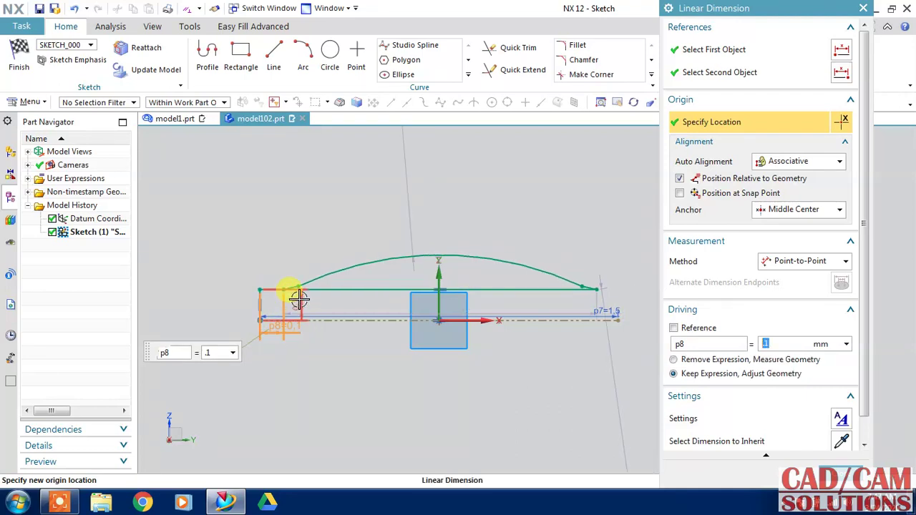
middle_click(296, 300)
click(298, 300)
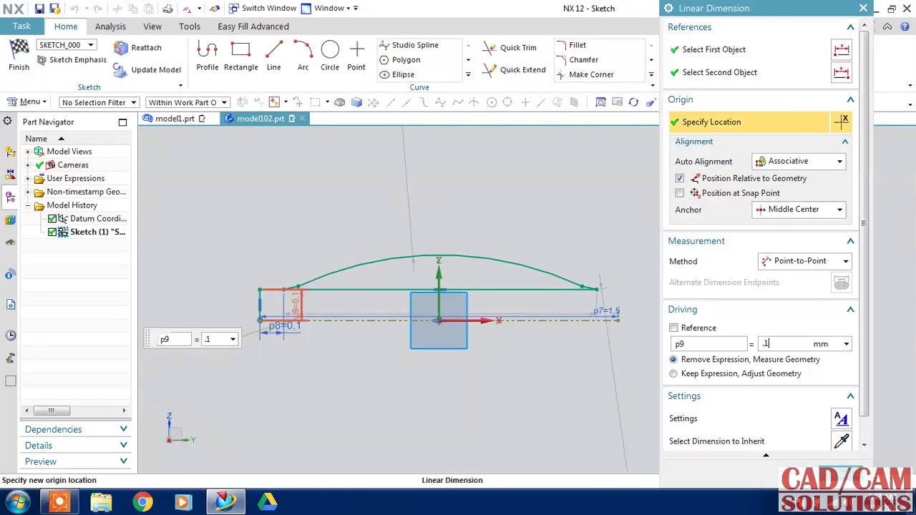
key(Return)
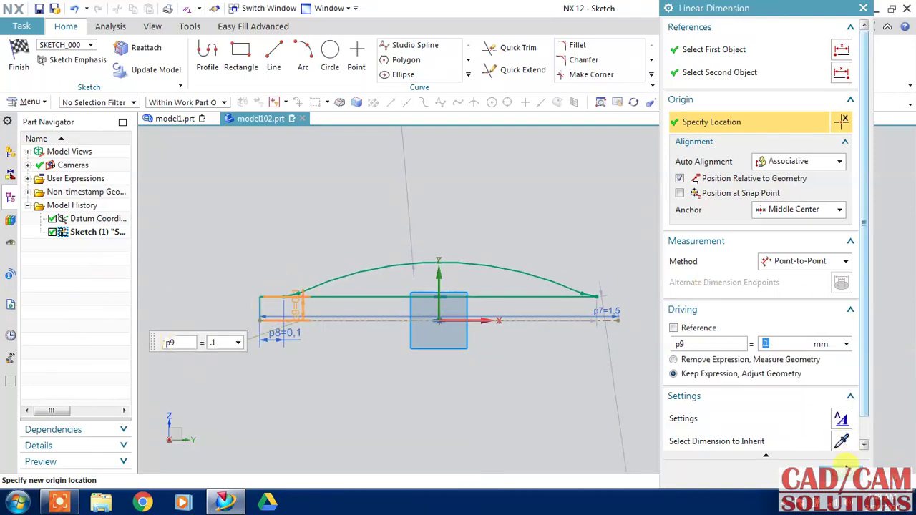
middle_click(698, 304)
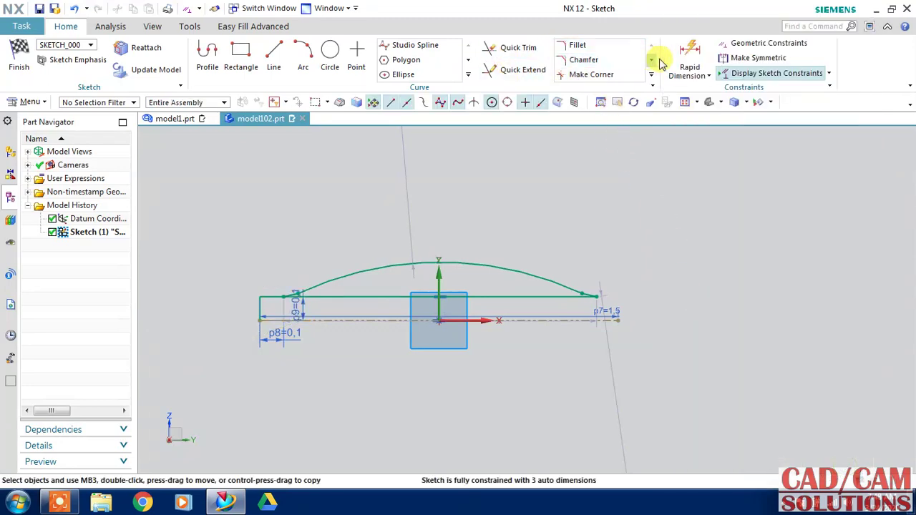
Add a vertical dimension p10 of 0.2 from the origin to the top of the large arc
click(685, 51)
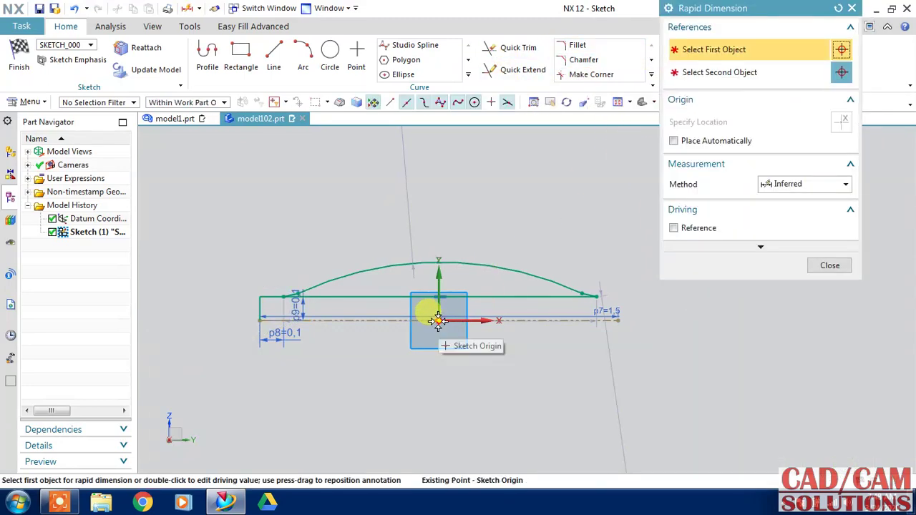
click(436, 255)
click(438, 261)
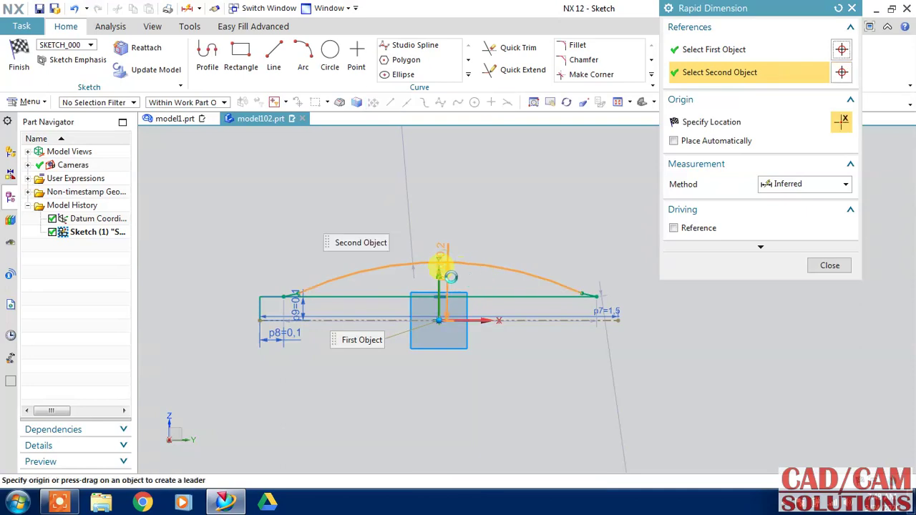
click(449, 220)
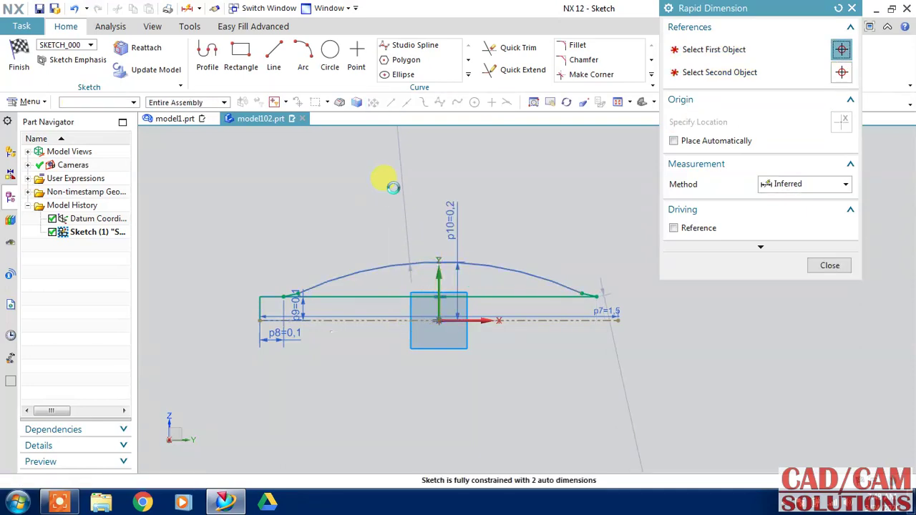
click(393, 187)
text(.2)
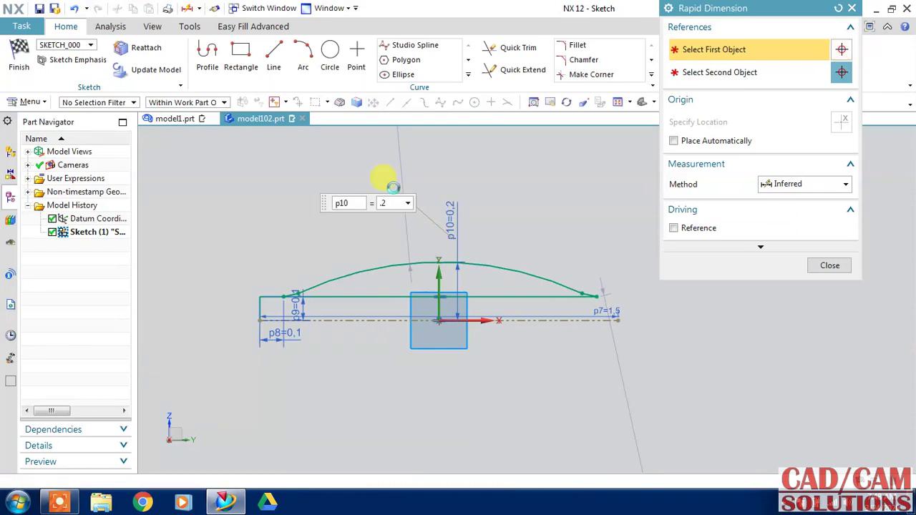
key(Return)
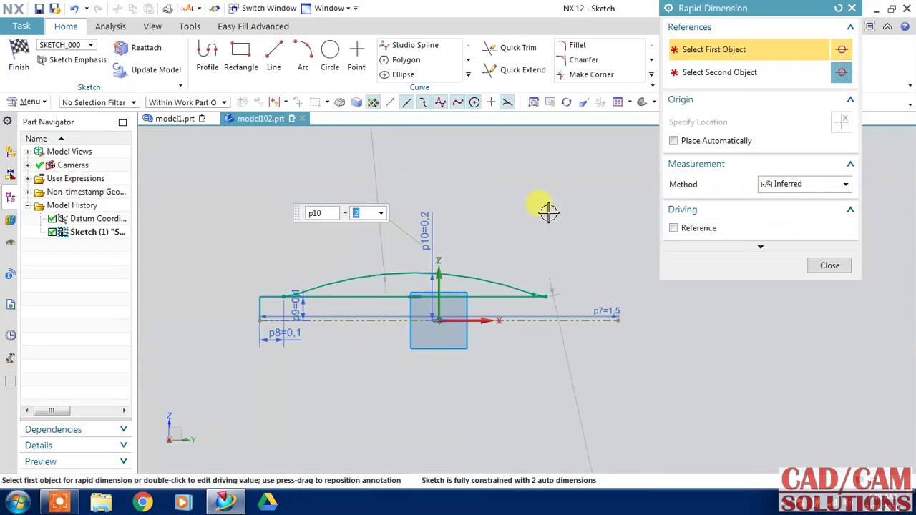
click(434, 282)
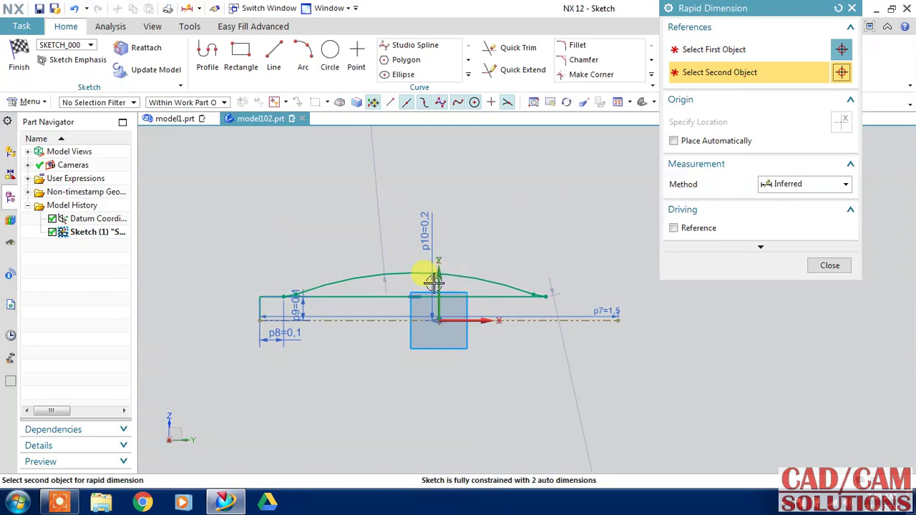
click(828, 267)
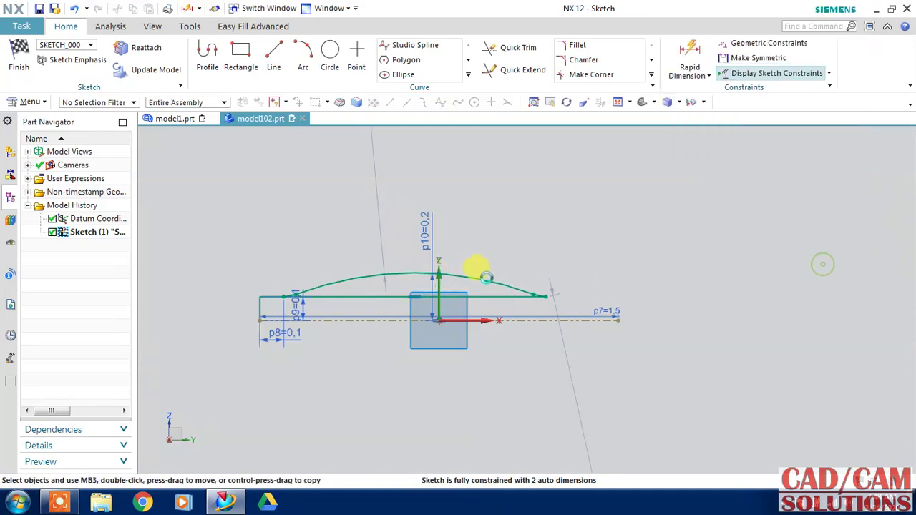
Constrain the arc endpoint onto the sketch's vertical axis, then drag the right arc end to reshape
click(426, 290)
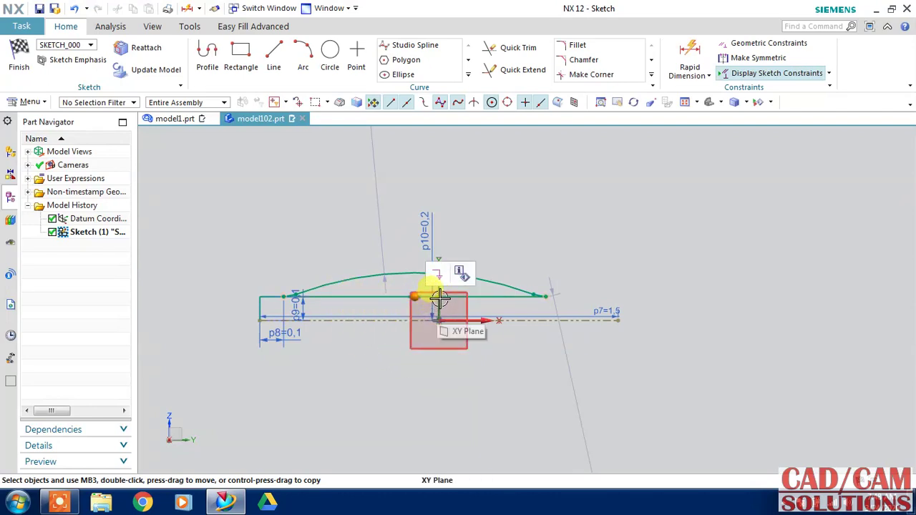
click(438, 274)
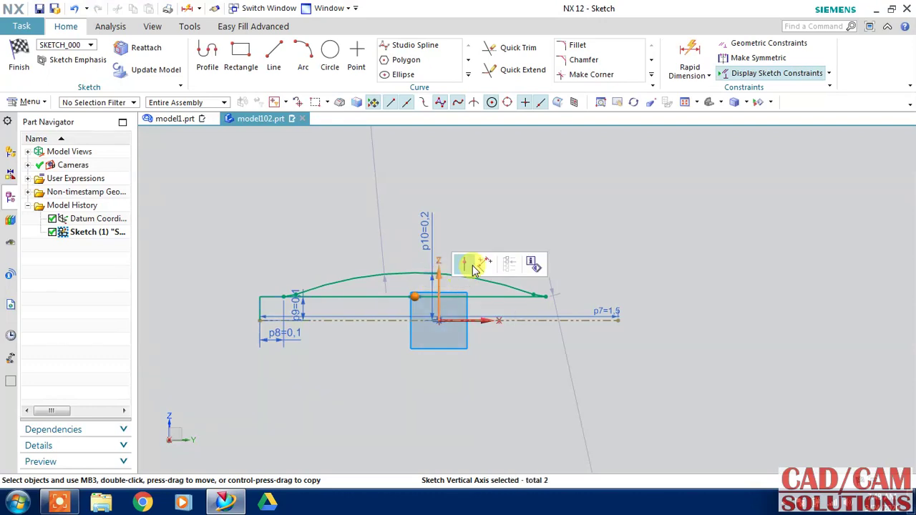
click(473, 267)
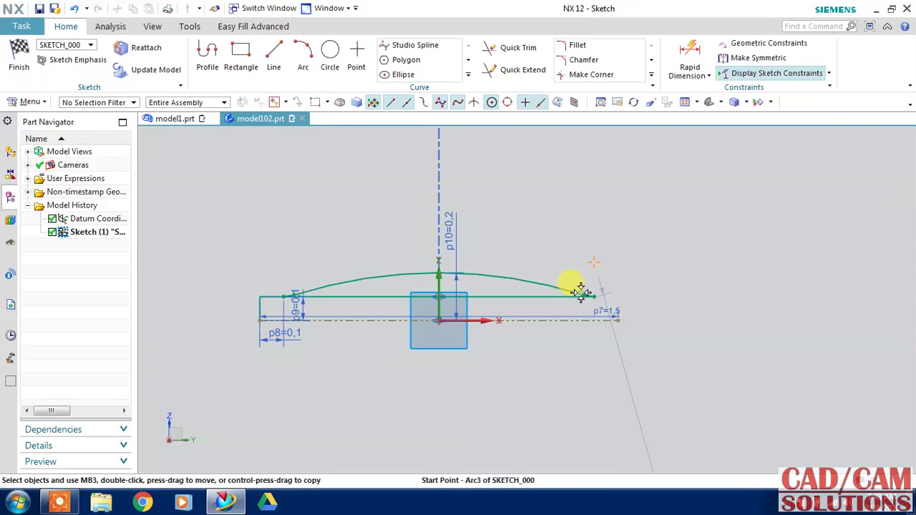
drag(550, 285, 540, 286)
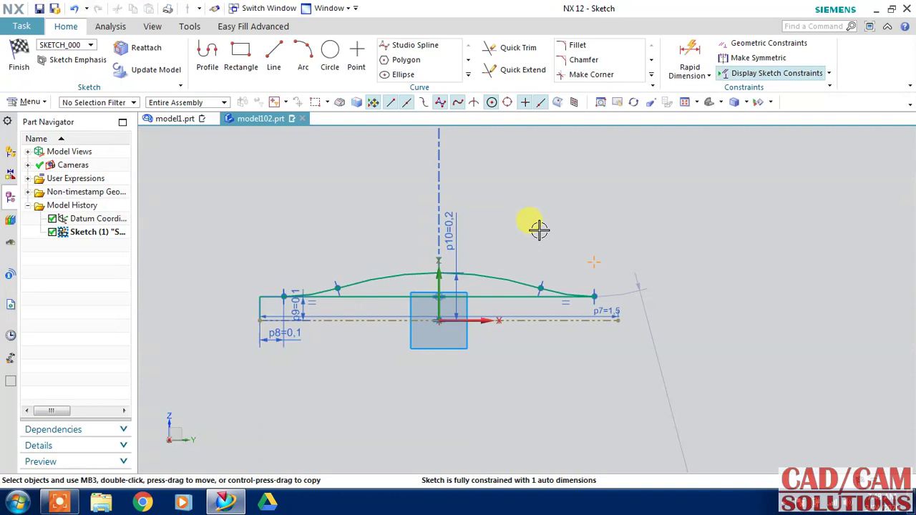
Add horizontal dimension p11 of 0.6 between the two arc junction points
click(689, 52)
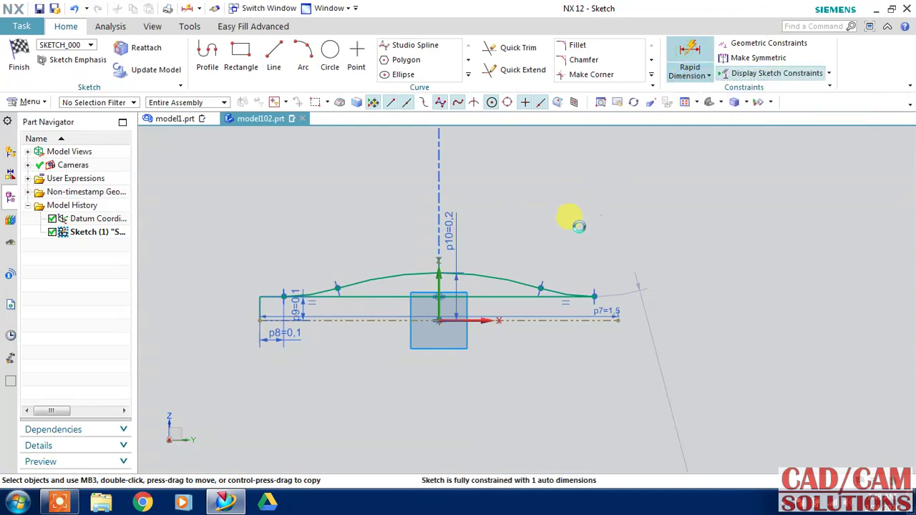
click(527, 280)
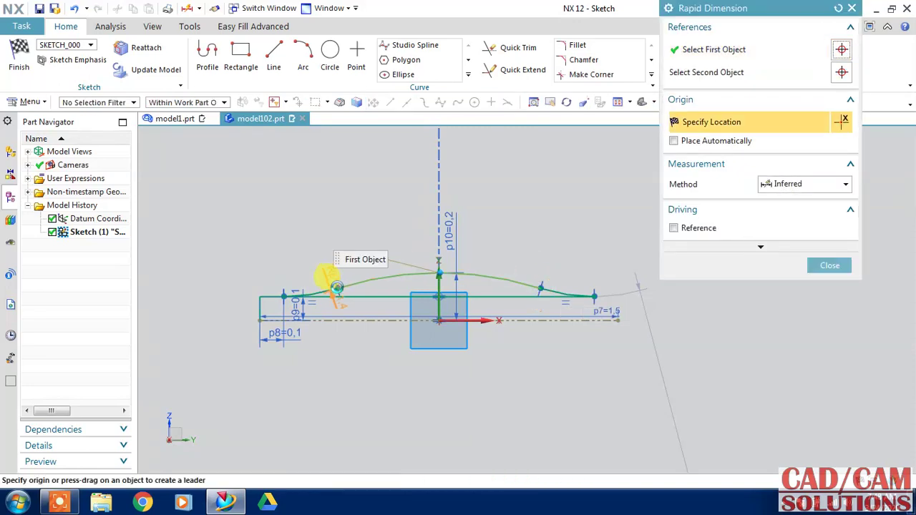
click(337, 287)
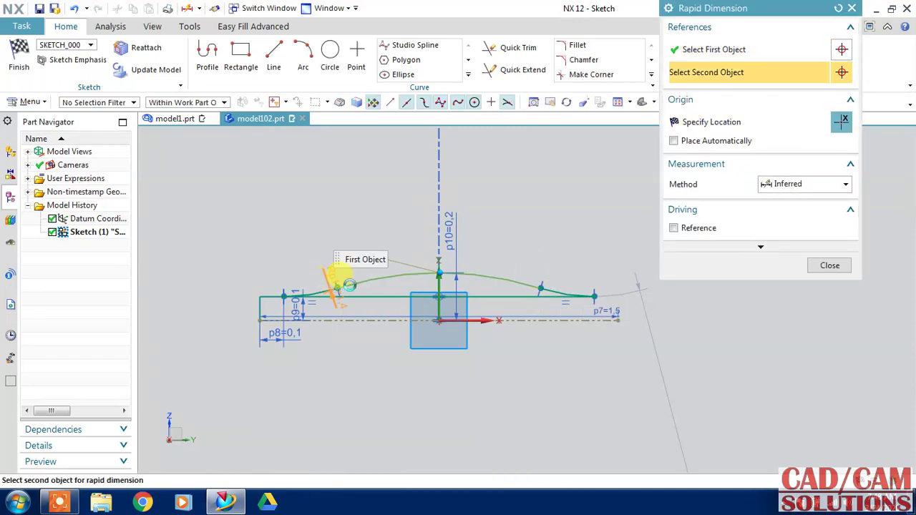
click(482, 227)
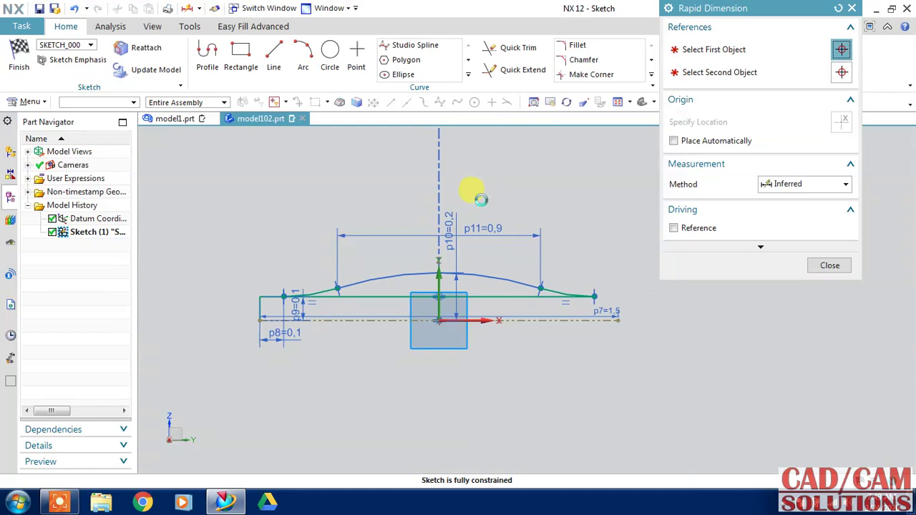
text(.6)
key(Return)
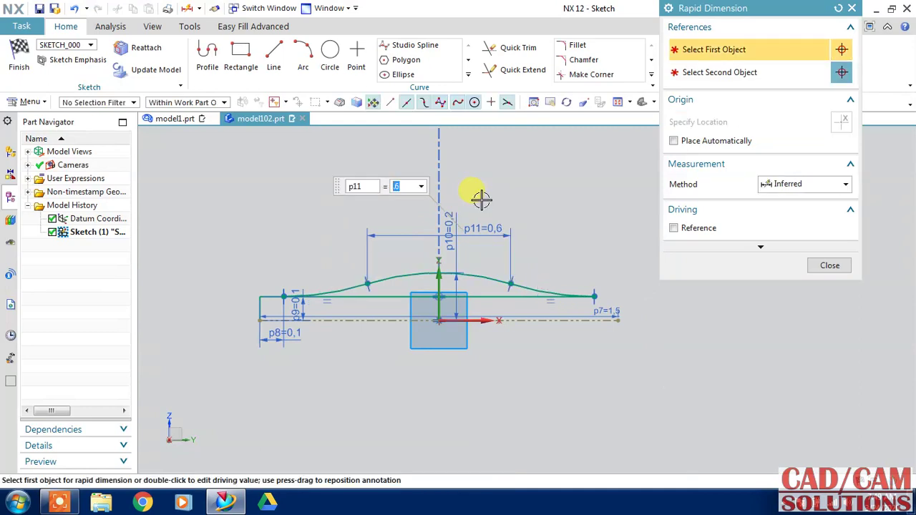
click(566, 207)
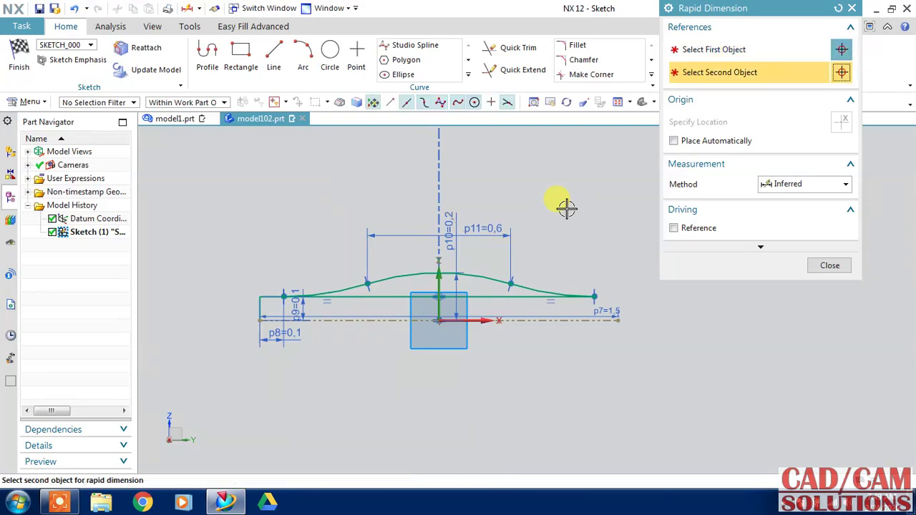
click(832, 266)
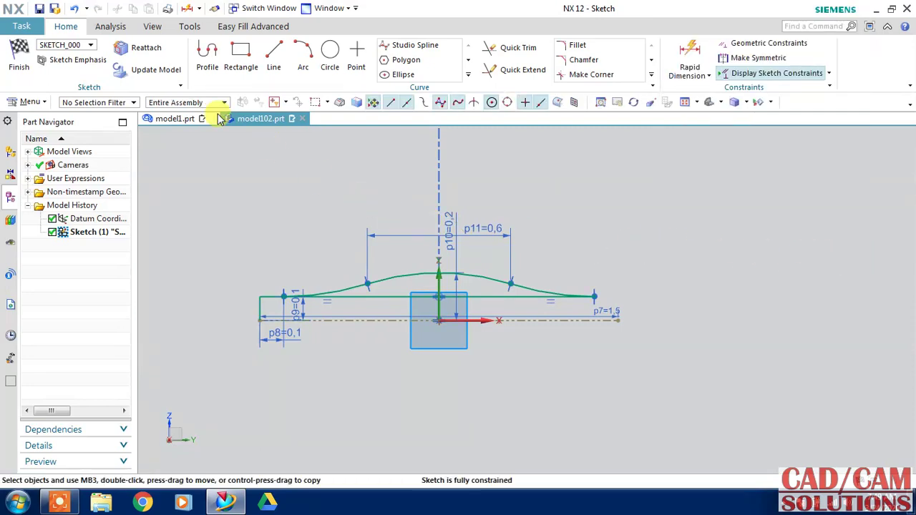
Draw a horizontal line and a vertical leg at the profile's left end, setting the leg's height to 1
click(207, 52)
click(243, 318)
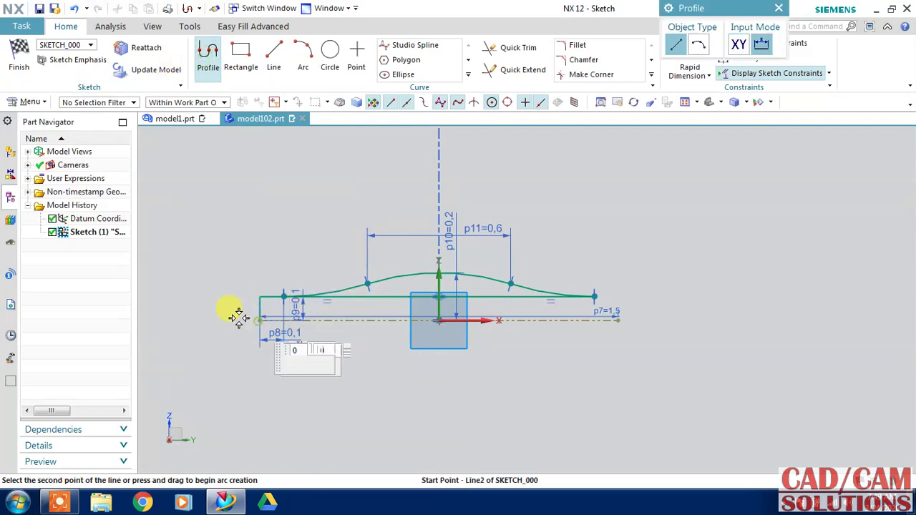
click(195, 320)
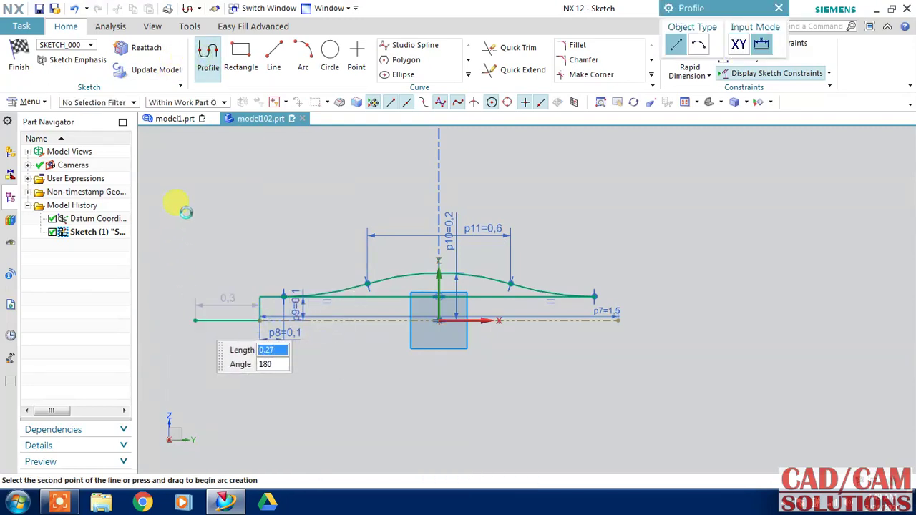
click(195, 136)
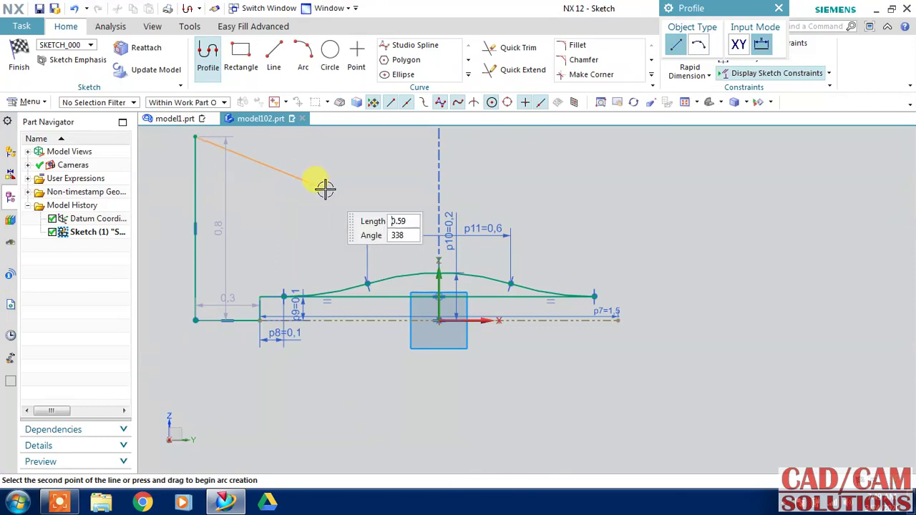
key(Escape)
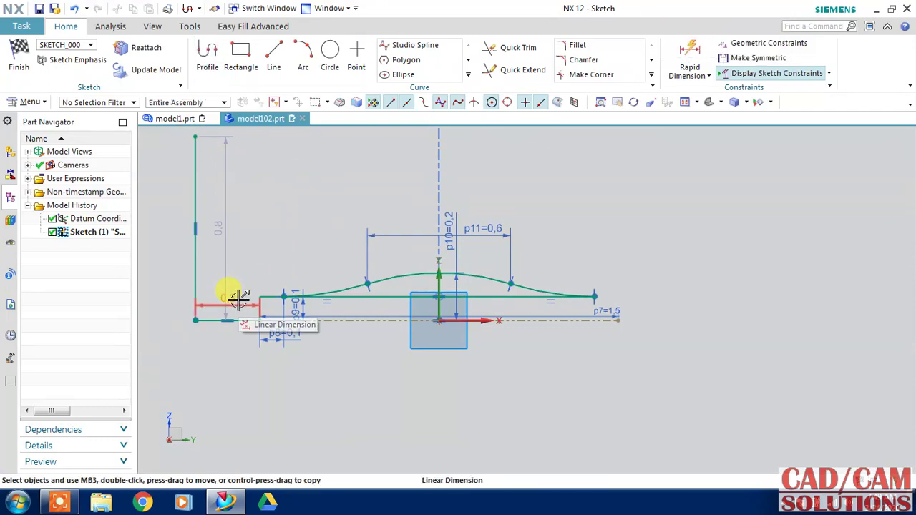
double_click(219, 226)
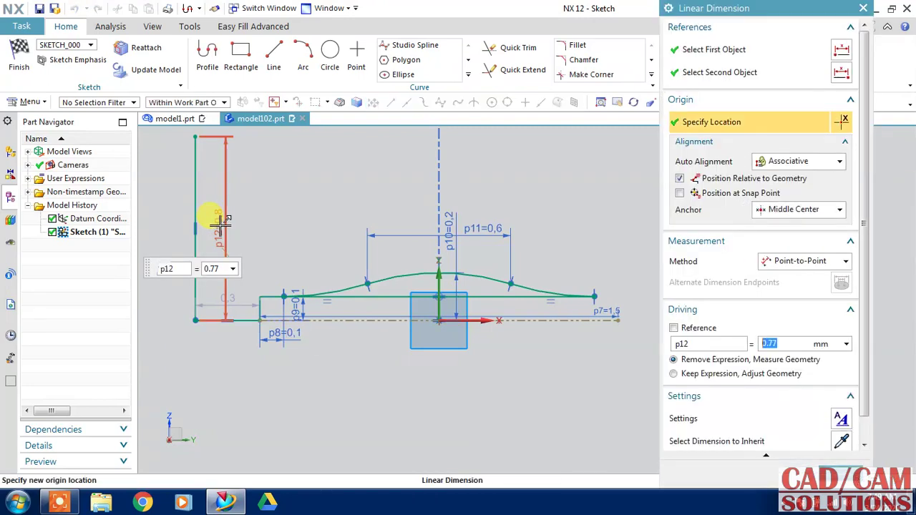
text(1)
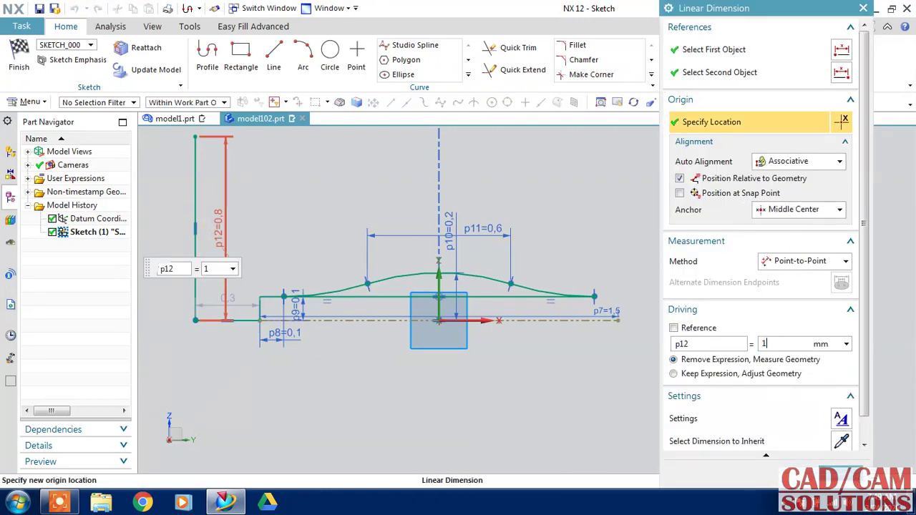
click(222, 222)
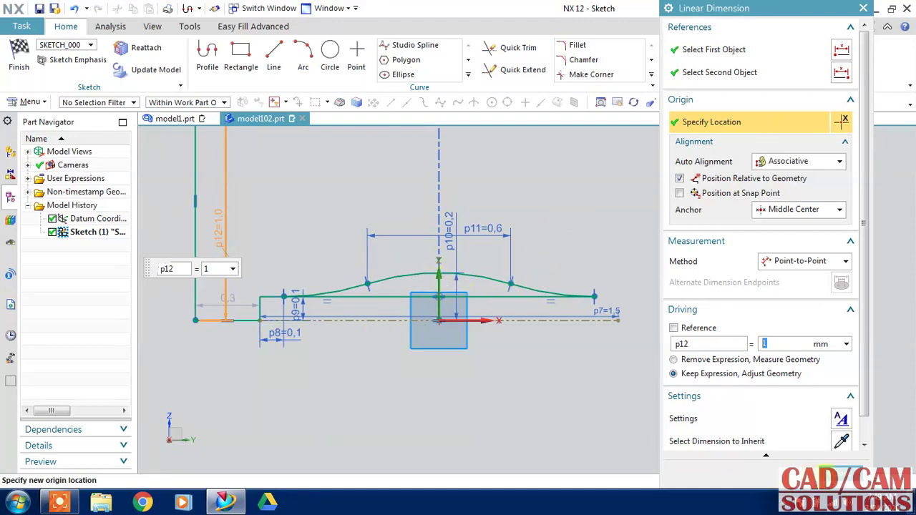
middle_click(686, 143)
Dimension the left end's horizontal distance from the vertical axis as 1.25 (p13)
click(673, 72)
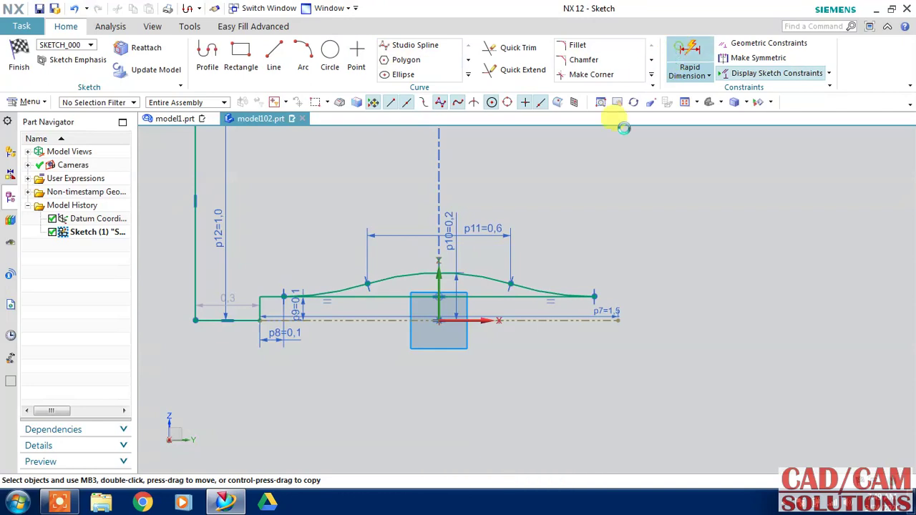
click(439, 259)
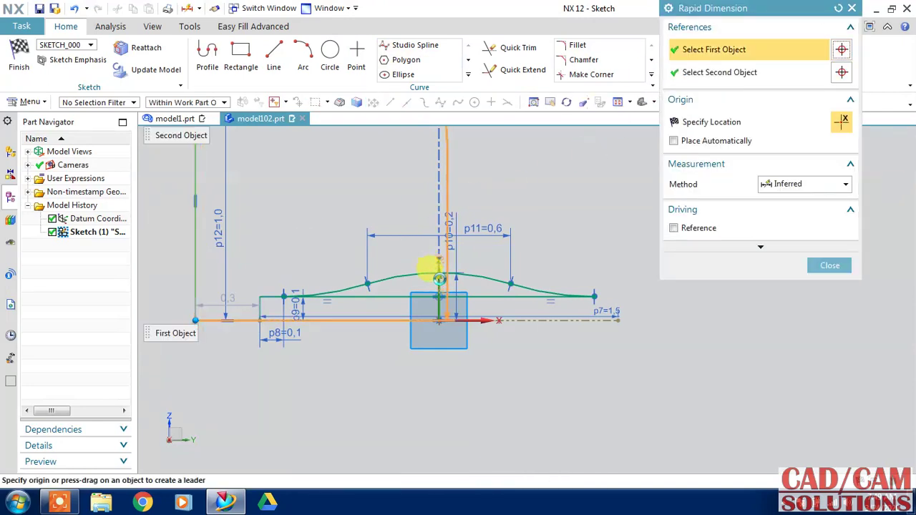
click(308, 364)
click(312, 385)
text(1.25)
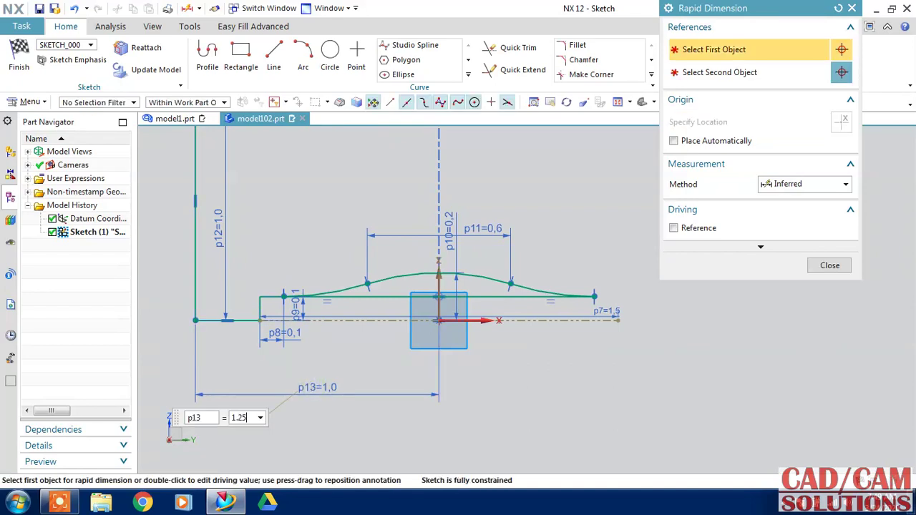
key(Return)
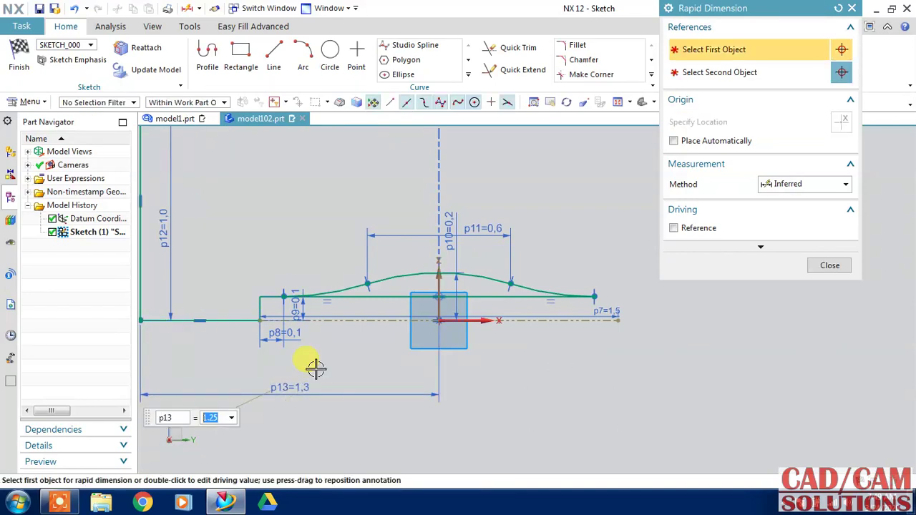
click(578, 45)
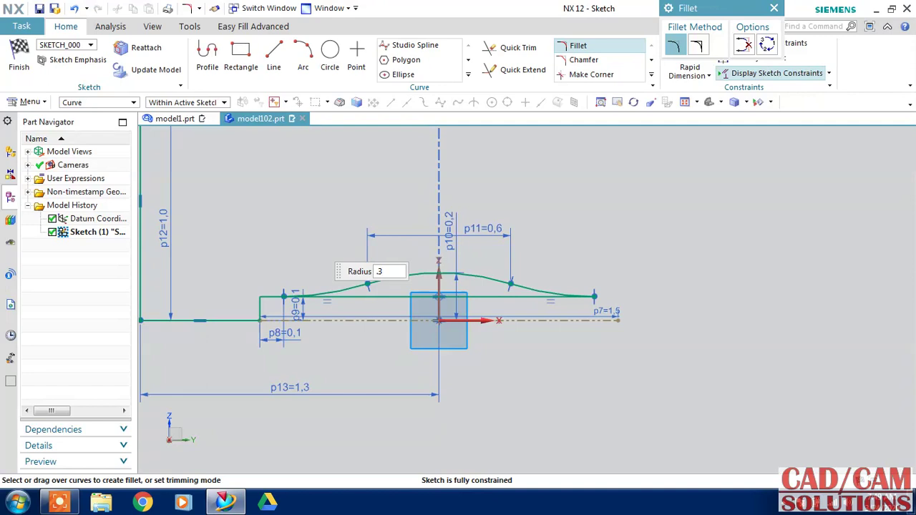
Round the lower-left sketch corner with a 0.3 radius fillet
click(148, 260)
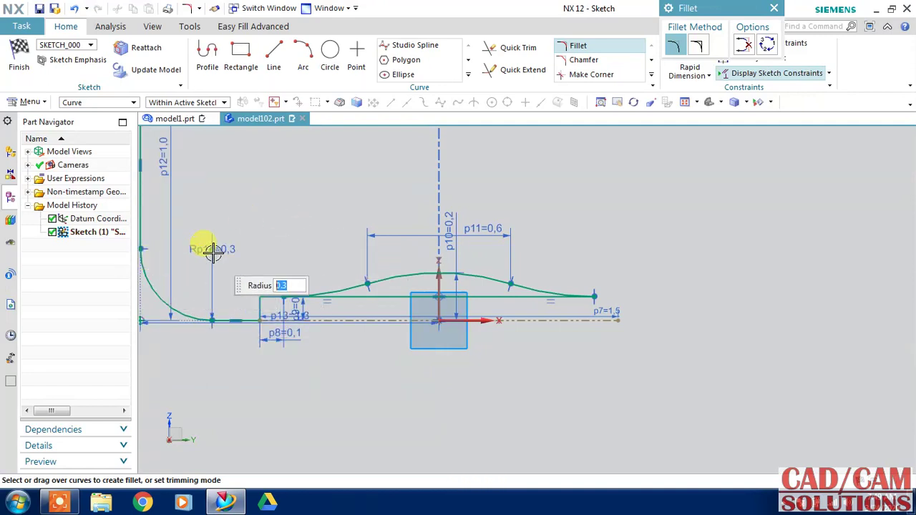
key(Escape)
scroll(327, 327, up, 1)
scroll(346, 333, down, 2)
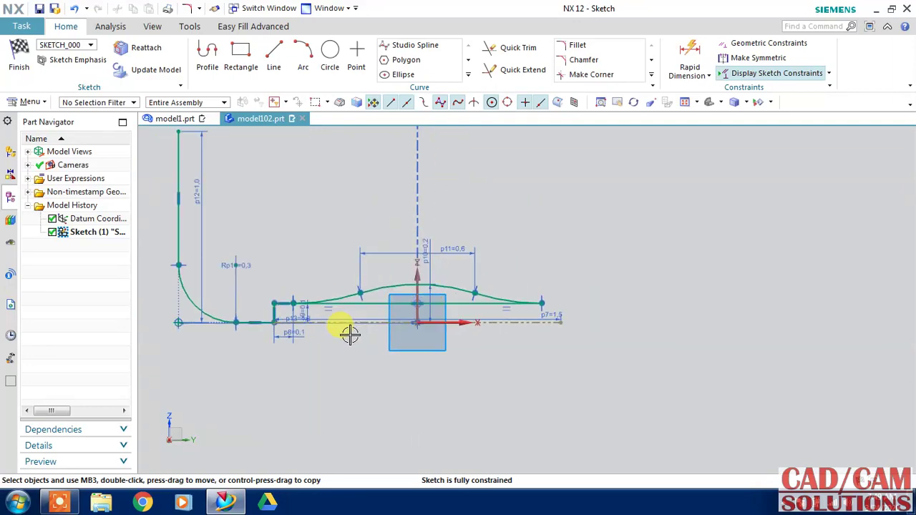
Convert the straight line under the curve to reference geometry and finish the sketch
right_click(362, 301)
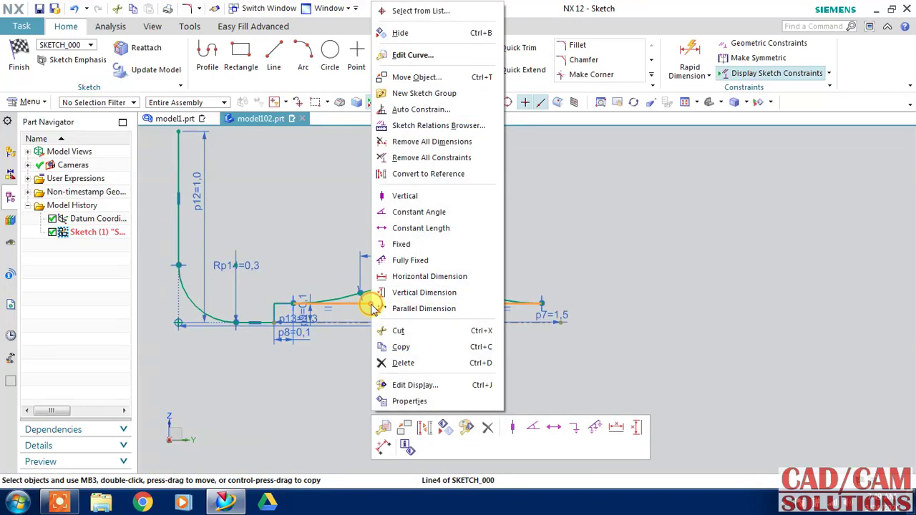
click(469, 175)
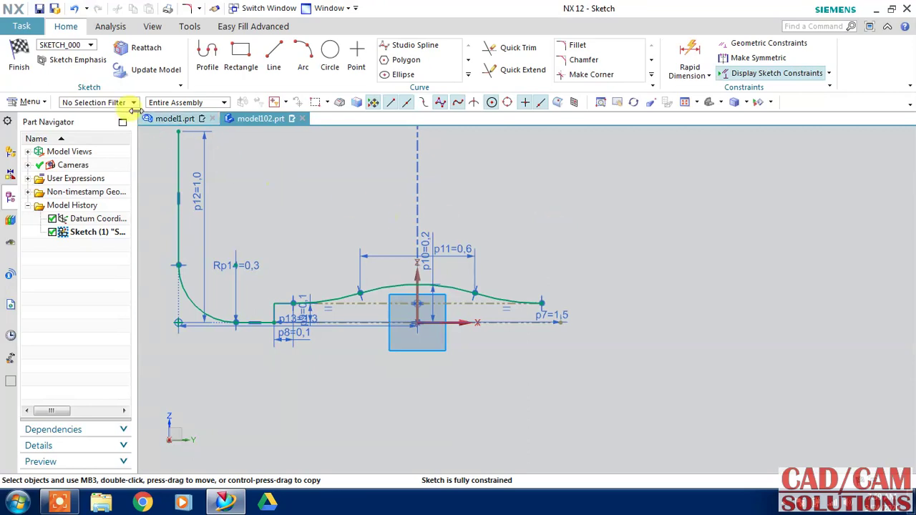
click(20, 63)
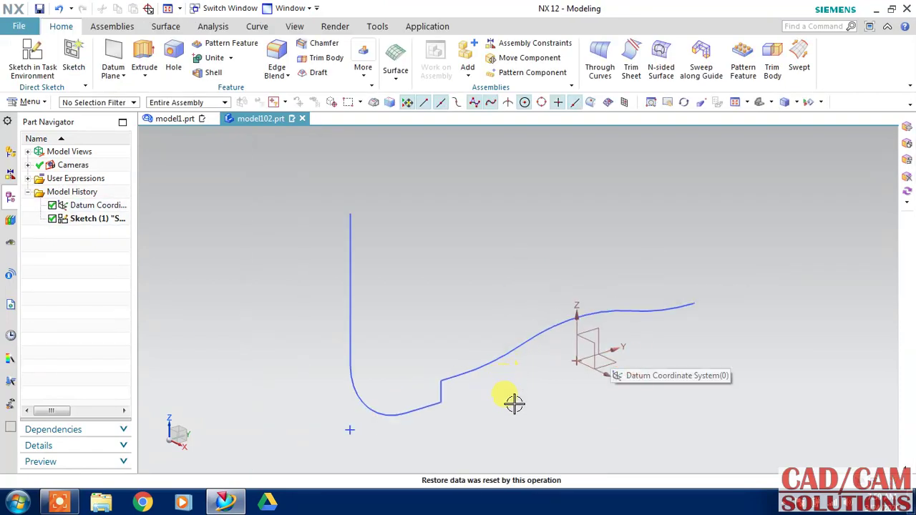
Start a Revolve and pick the five sketch profile curves one by one as the section
mouse_move(514, 403)
middle_down()
mouse_move(496, 384)
mouse_move(493, 405)
middle_up()
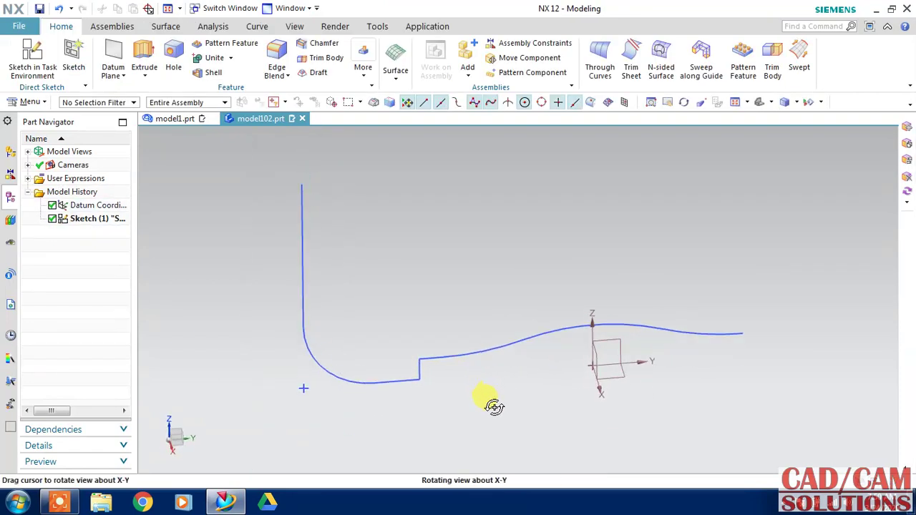
click(145, 76)
click(150, 109)
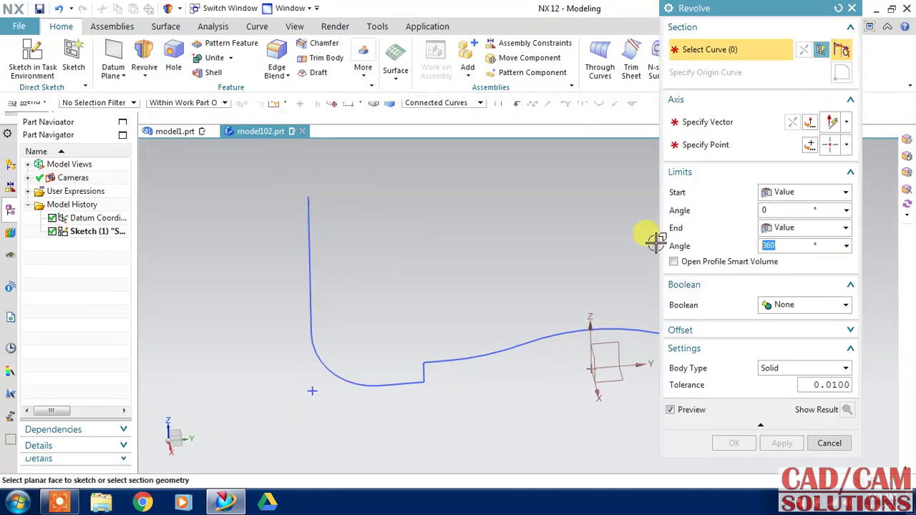
click(465, 108)
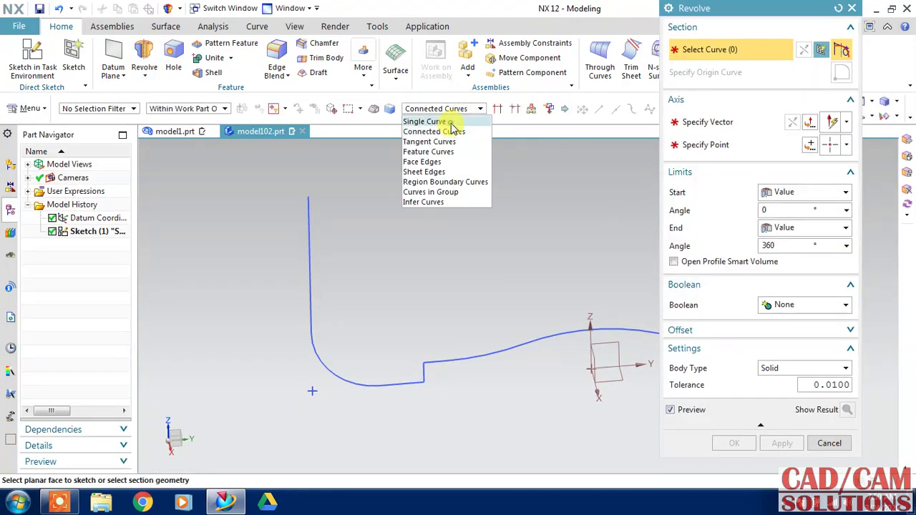
click(426, 122)
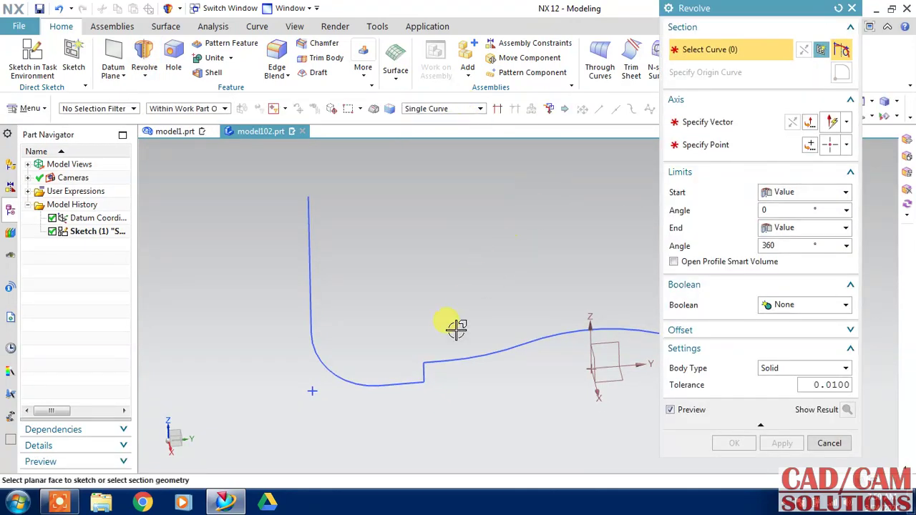
click(429, 365)
click(435, 363)
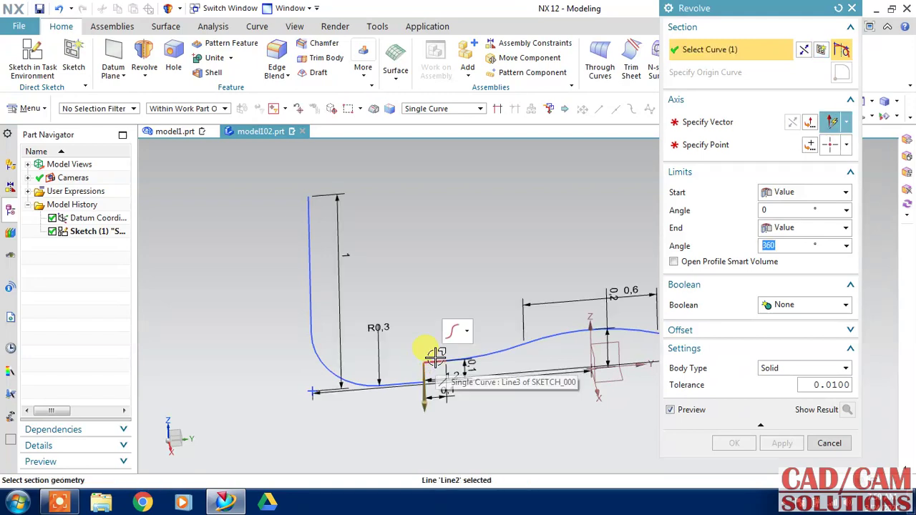
click(494, 347)
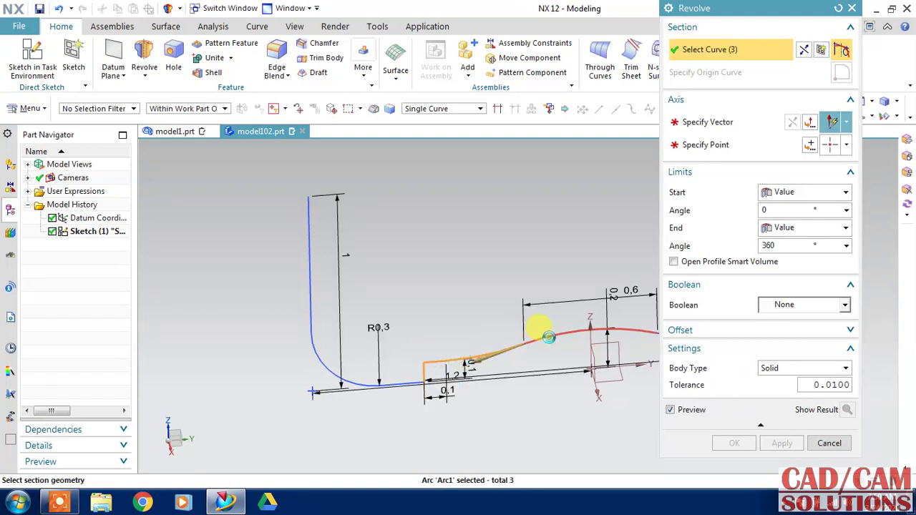
click(538, 331)
shift+middle_drag(552, 249, 389, 250)
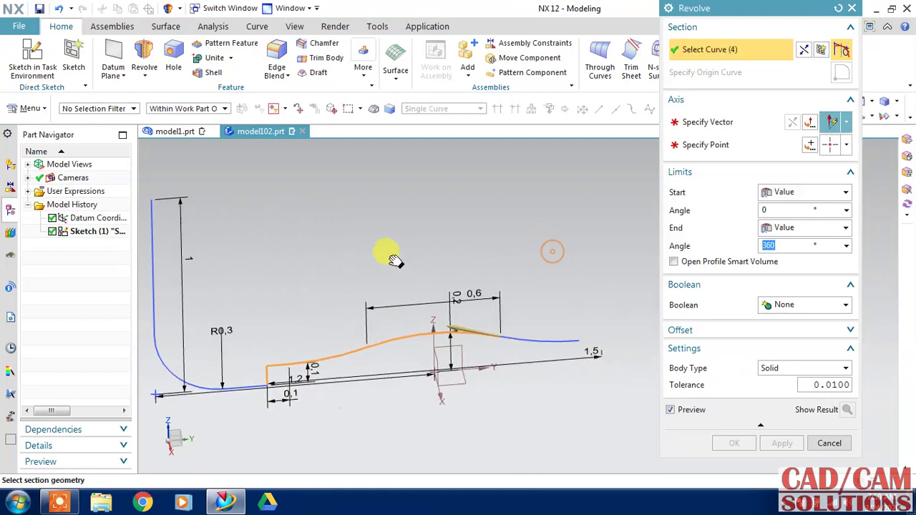
click(502, 337)
Revolve the profile 0–360° about the datum Y axis to create the solid
click(715, 121)
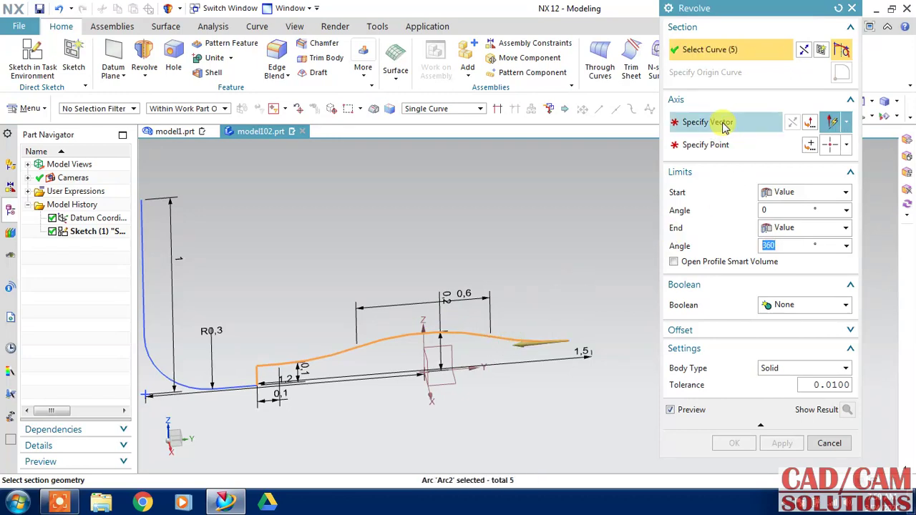
click(475, 365)
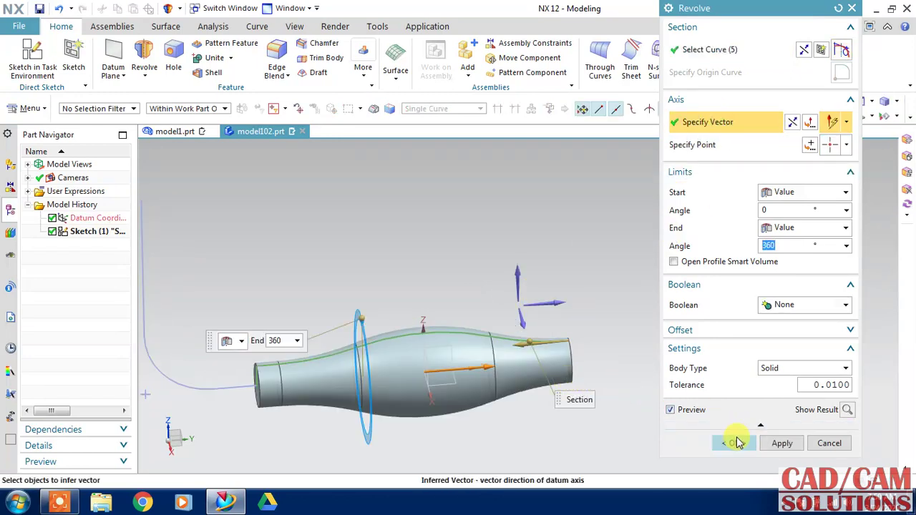
click(738, 443)
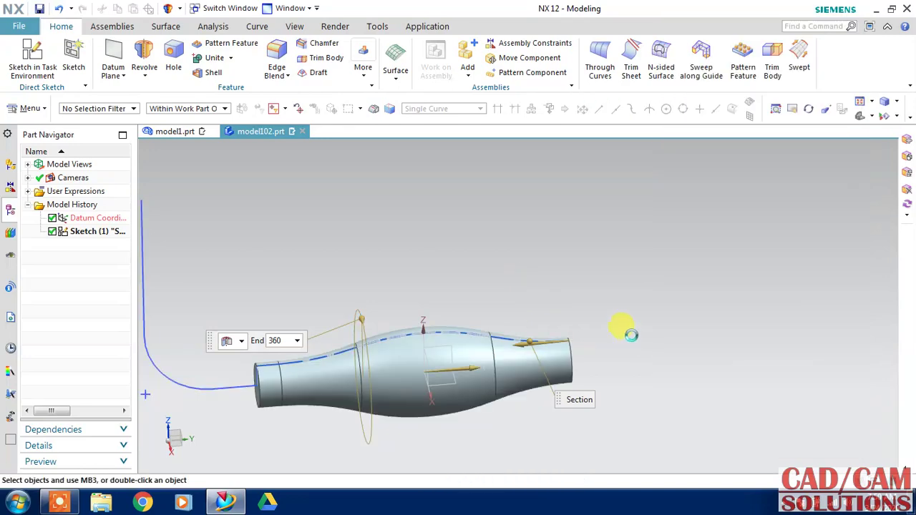
scroll(623, 329, down, 2)
scroll(615, 315, down, 2)
Create a datum plane offset 0.75 mm from the XZ plane, reversed toward the tube's left end
mouse_move(616, 312)
middle_down()
mouse_move(637, 313)
mouse_move(629, 311)
middle_up()
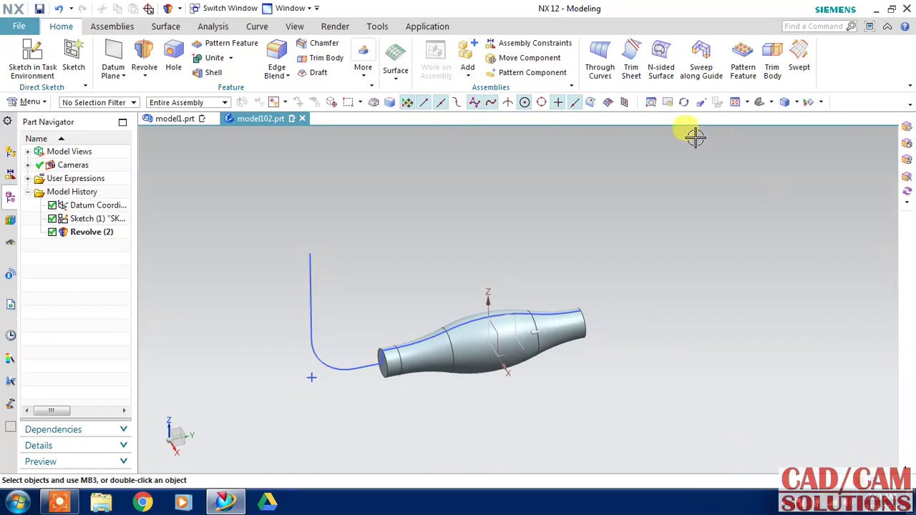
click(115, 58)
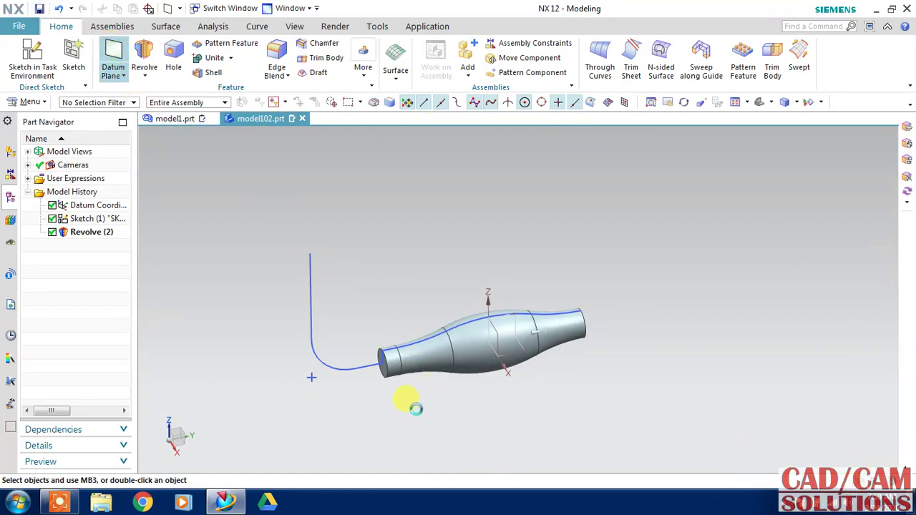
click(429, 337)
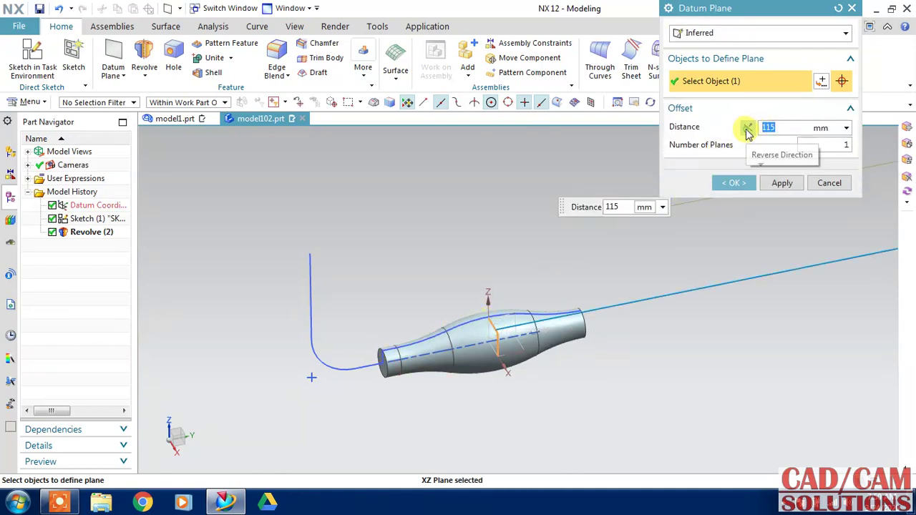
click(748, 128)
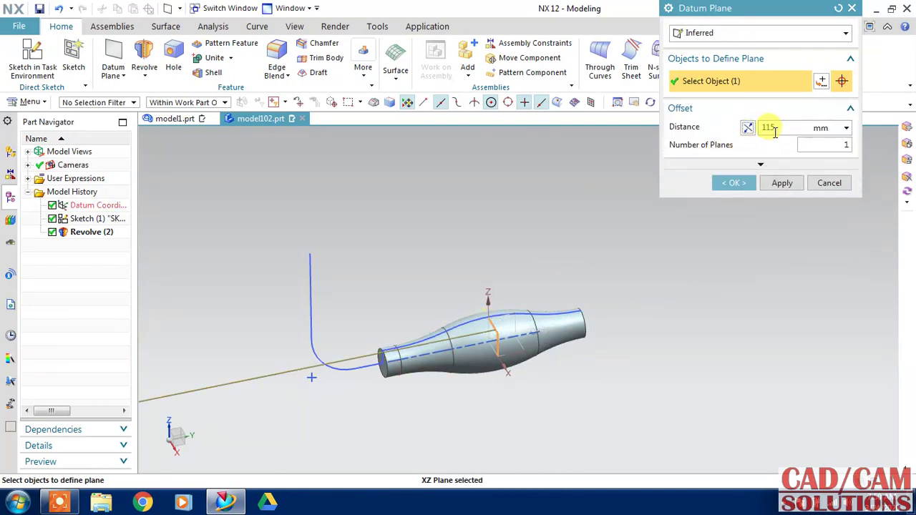
click(777, 130)
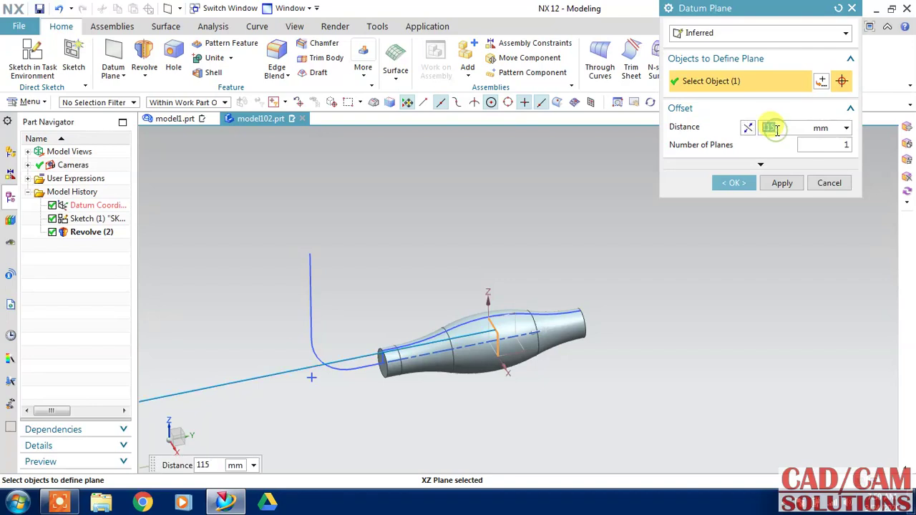
text(.75)
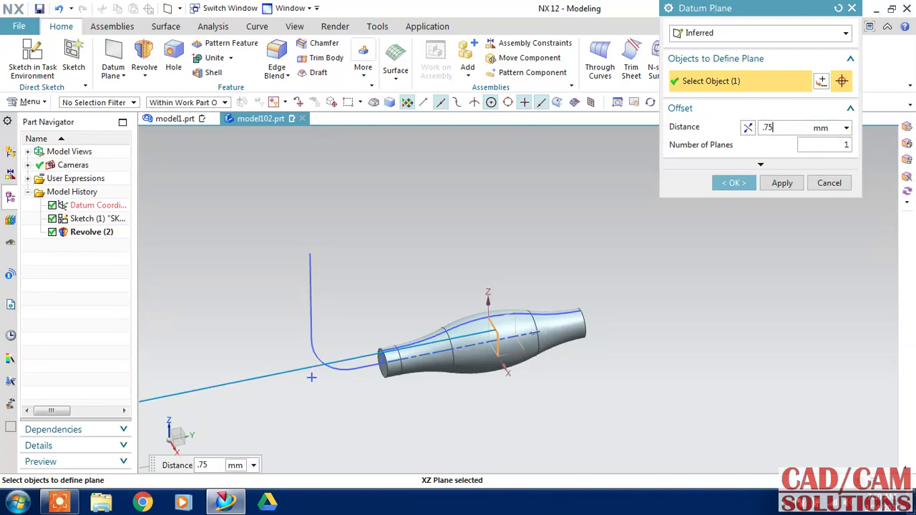
key(Return)
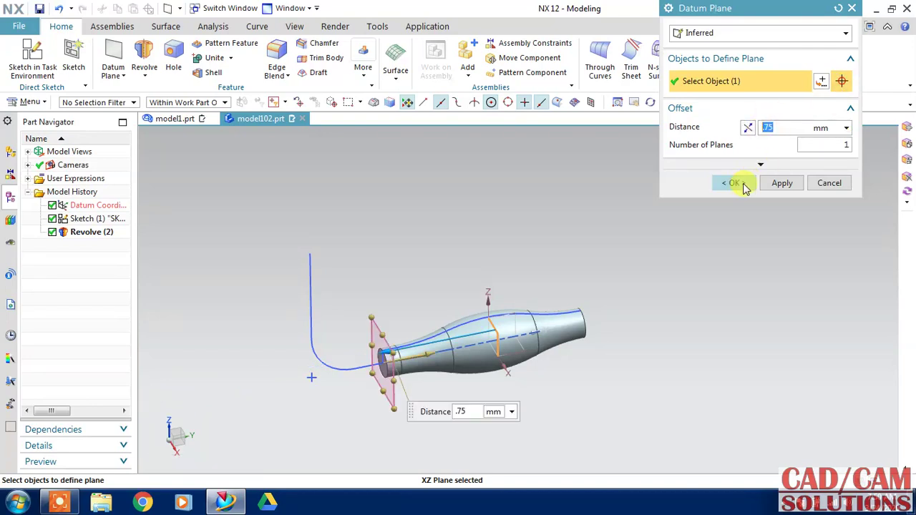
click(736, 184)
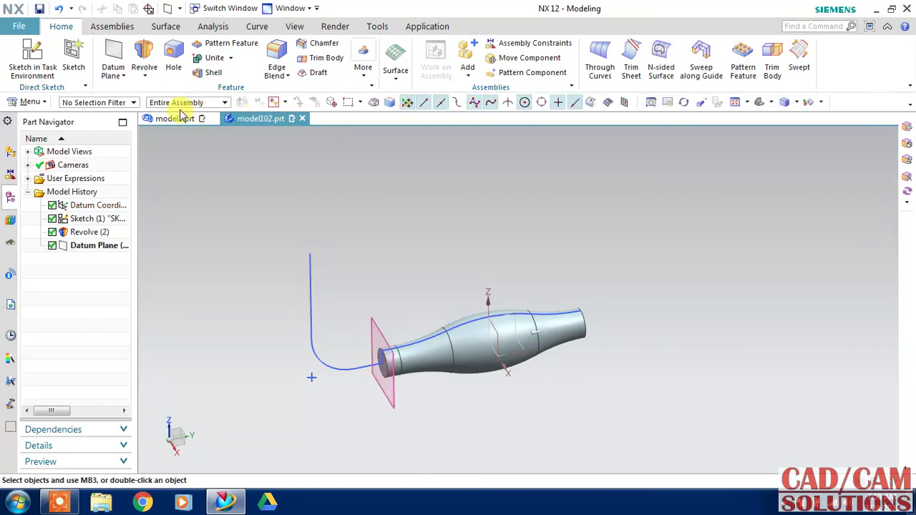
Start a helix and orient its CSYS along the tube body
click(257, 27)
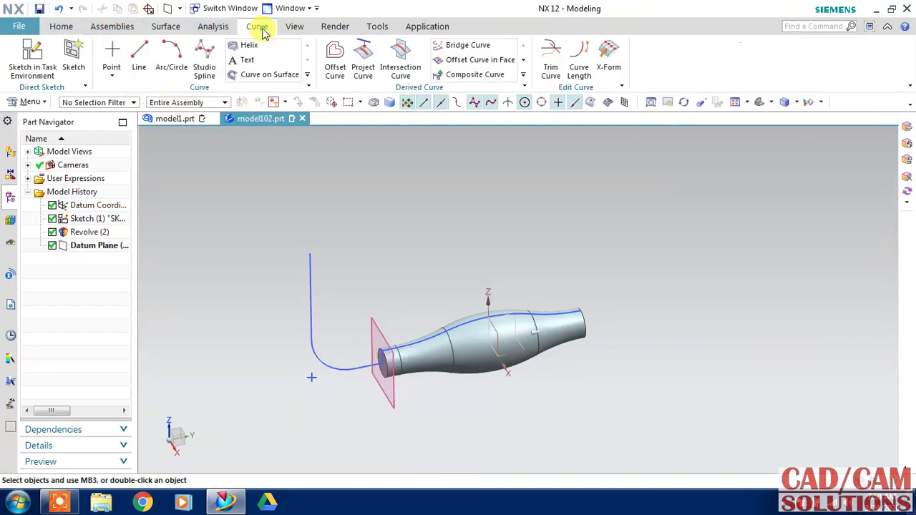
click(248, 46)
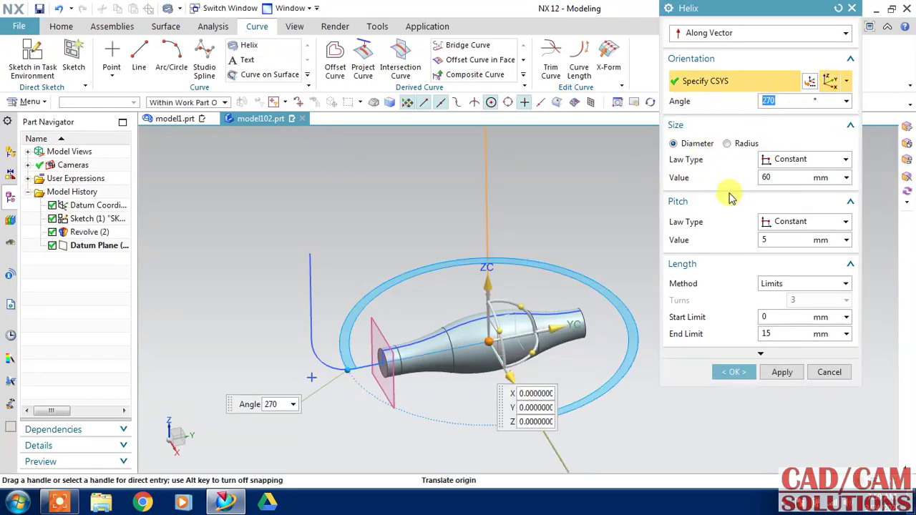
mouse_move(526, 304)
mouse_down()
mouse_move(557, 375)
mouse_move(548, 393)
mouse_up()
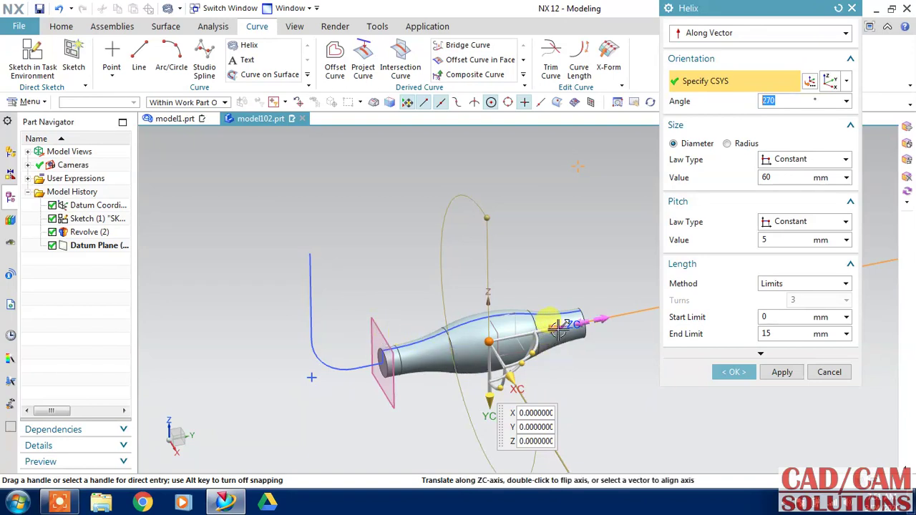
drag(552, 329, 447, 353)
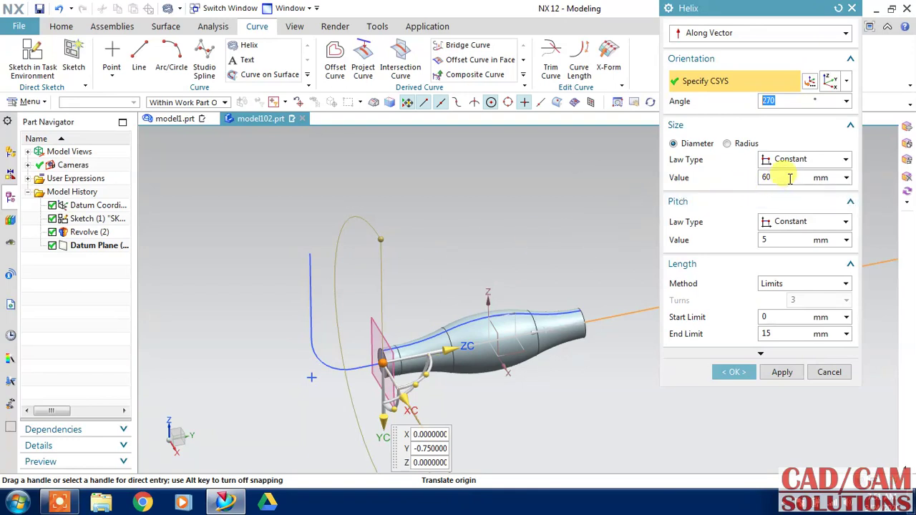
text(0)
Give the helix angle 0, diameter 1, pitch 1.5 and limits 0 to 1.5, then create it
double_click(793, 100)
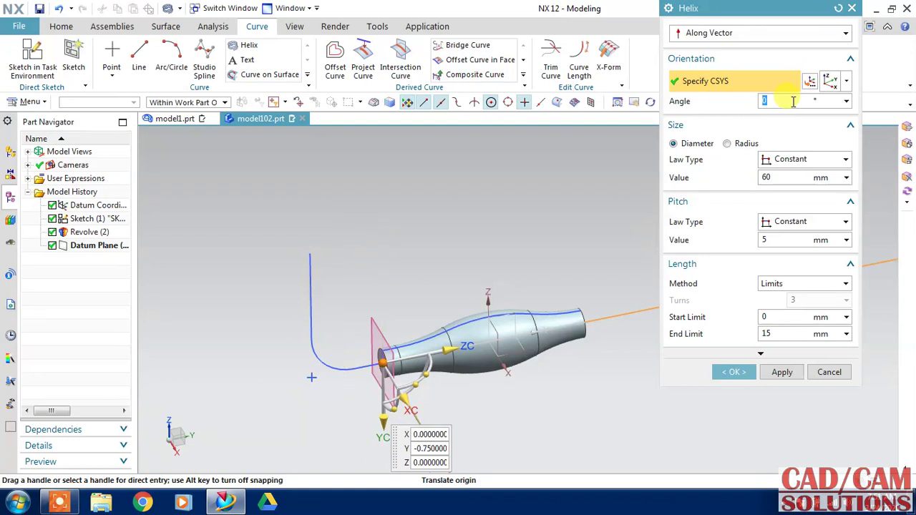
click(783, 177)
text(1)
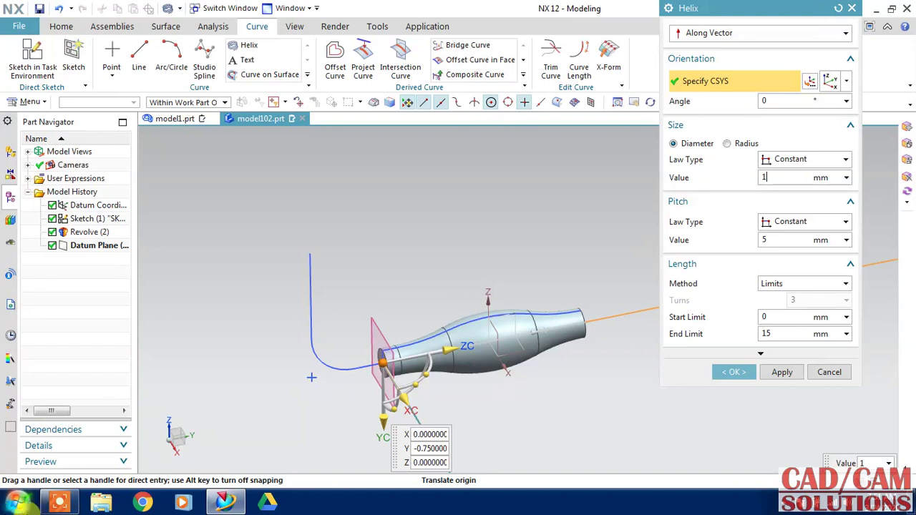
double_click(767, 240)
text(1.5)
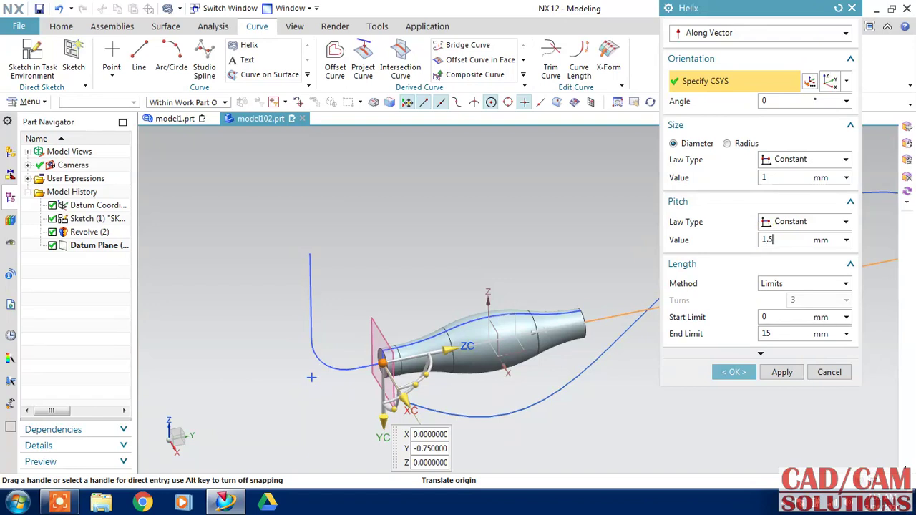
double_click(768, 240)
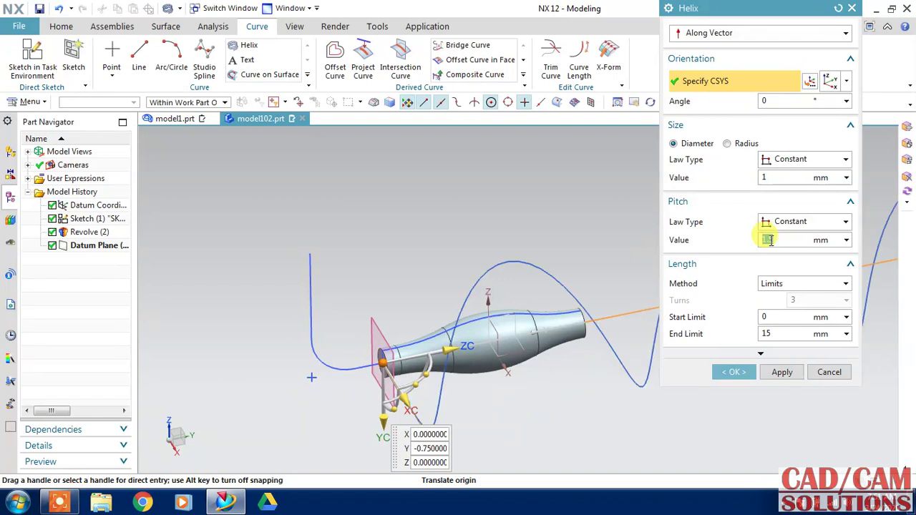
text(1.5)
double_click(776, 329)
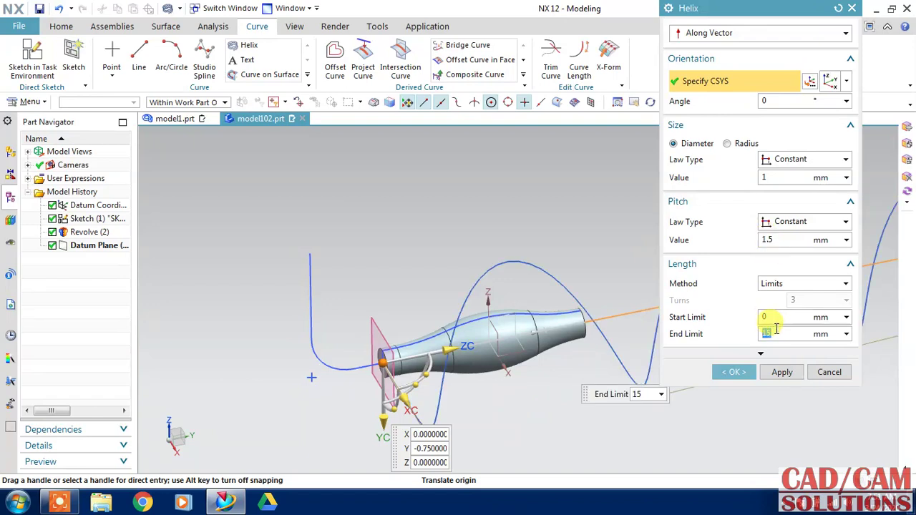
text(-1.)
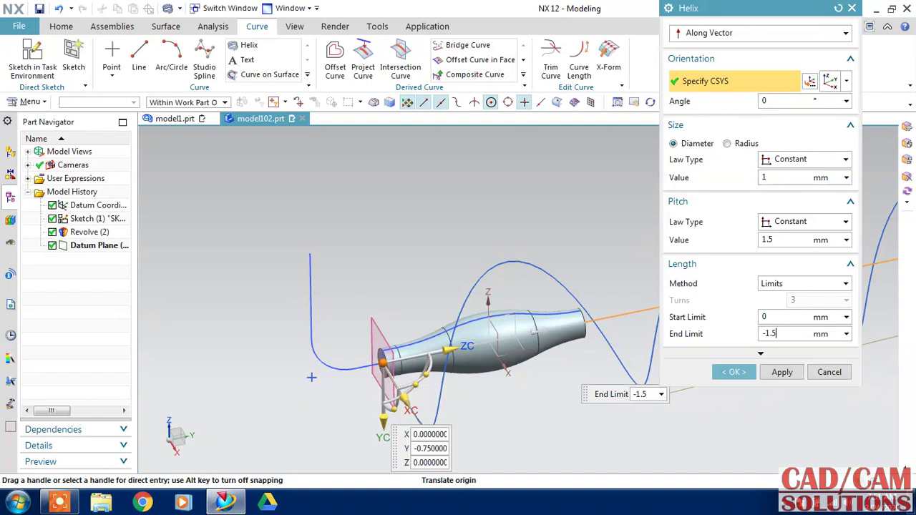
double_click(777, 329)
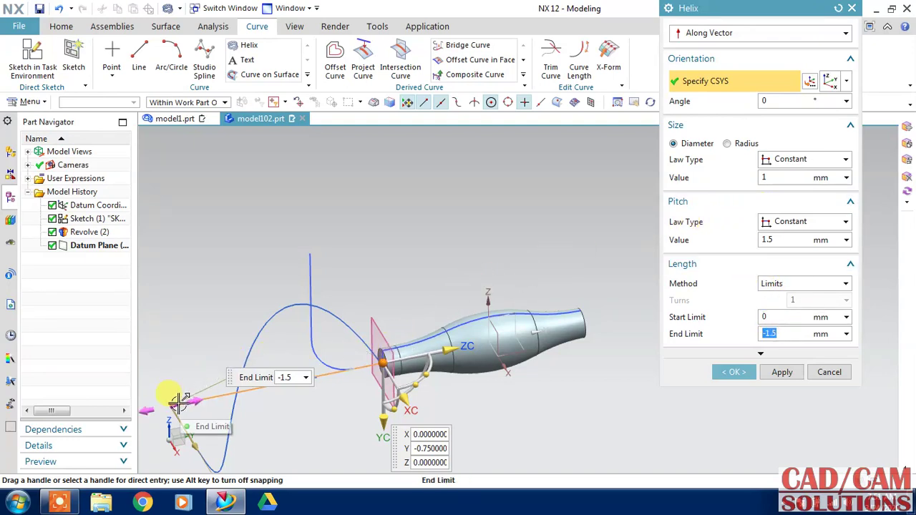
click(767, 334)
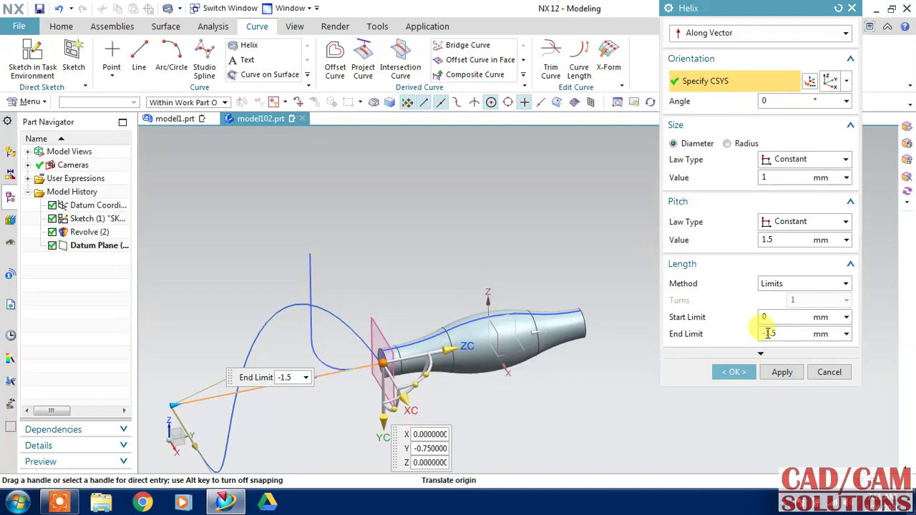
key(Return)
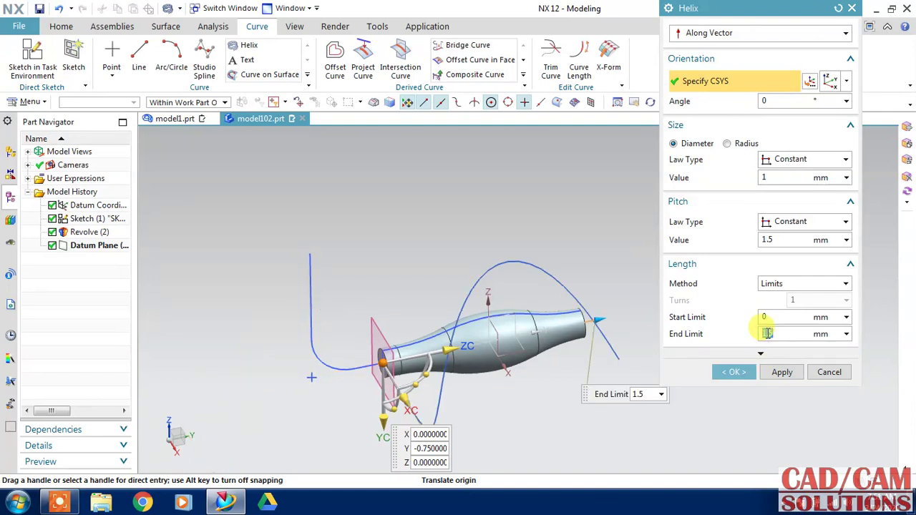
mouse_move(460, 232)
middle_down()
mouse_move(517, 249)
mouse_move(454, 260)
mouse_move(491, 286)
middle_up()
click(730, 373)
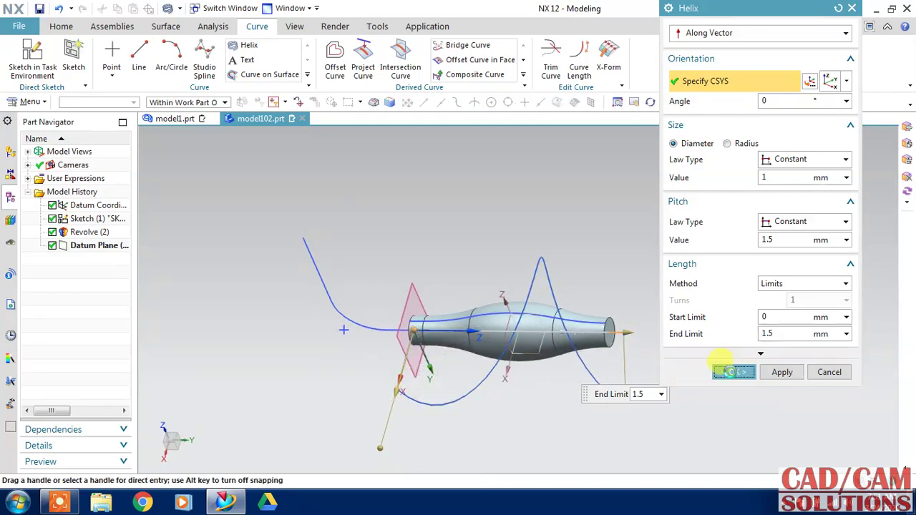
middle_drag(362, 355, 355, 354)
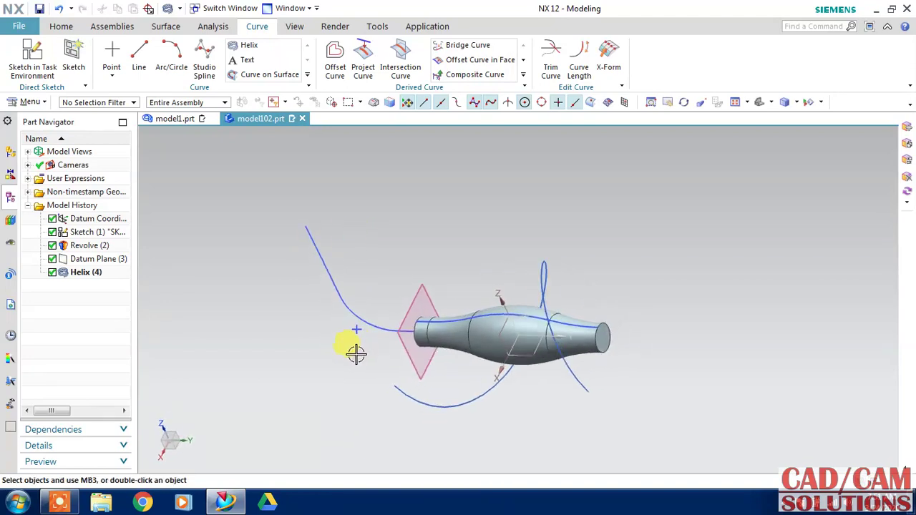
Draw a 0.5 mm line from the helix point to the body's left end
click(139, 50)
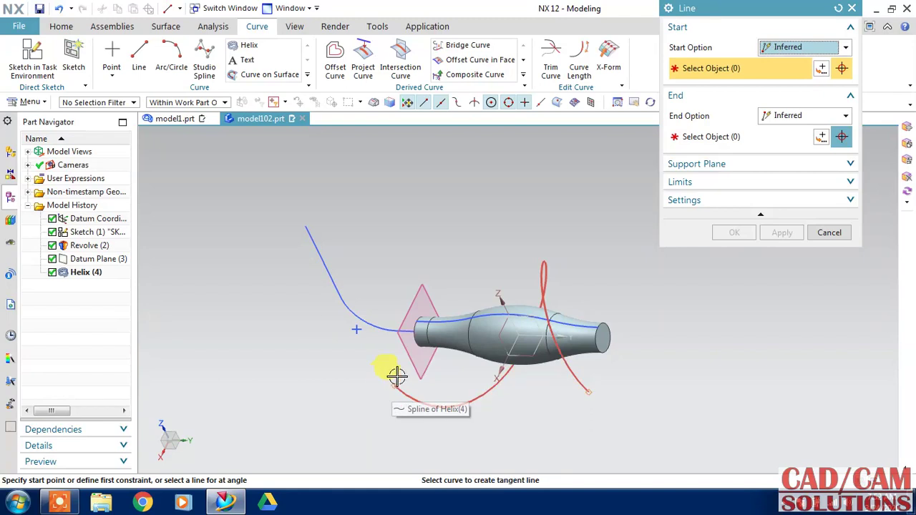
click(802, 48)
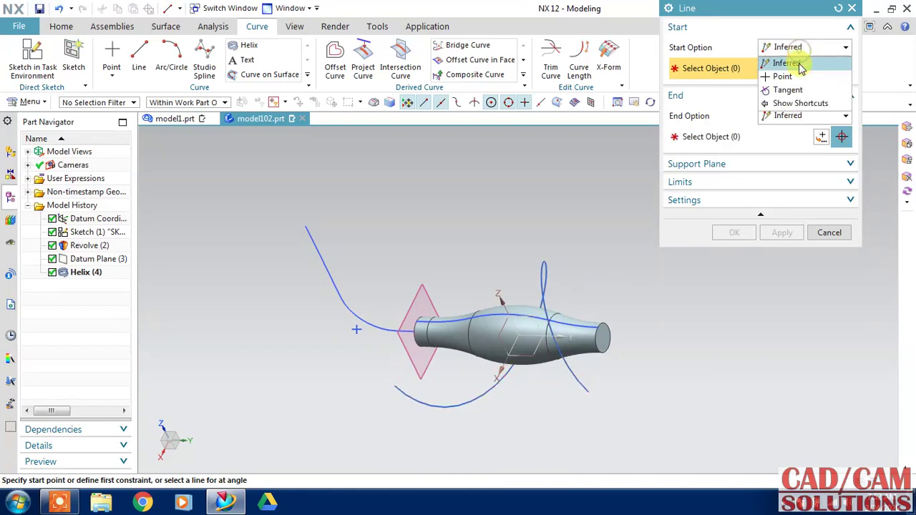
click(799, 76)
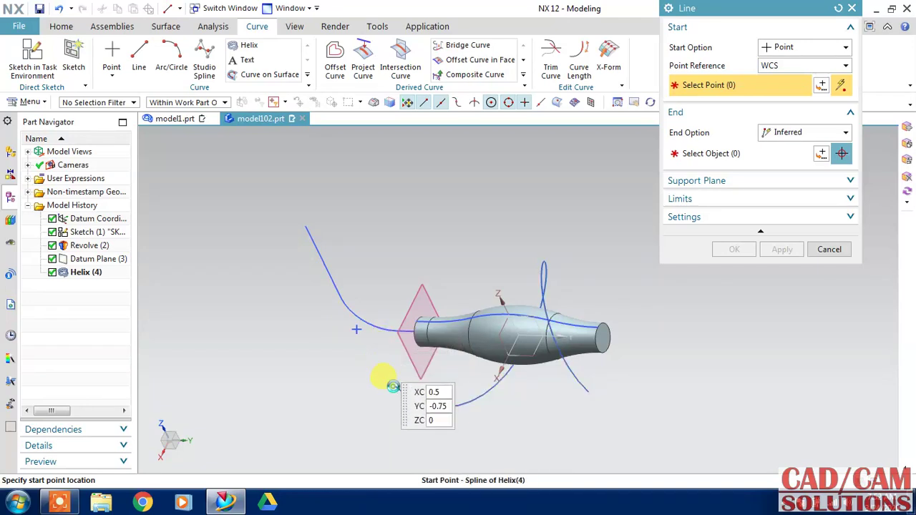
click(393, 386)
middle_drag(421, 342, 394, 332)
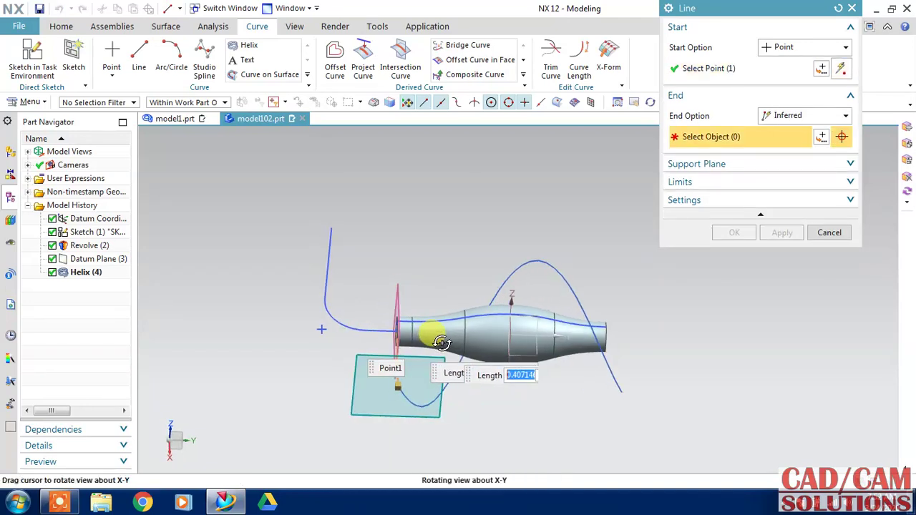
click(395, 330)
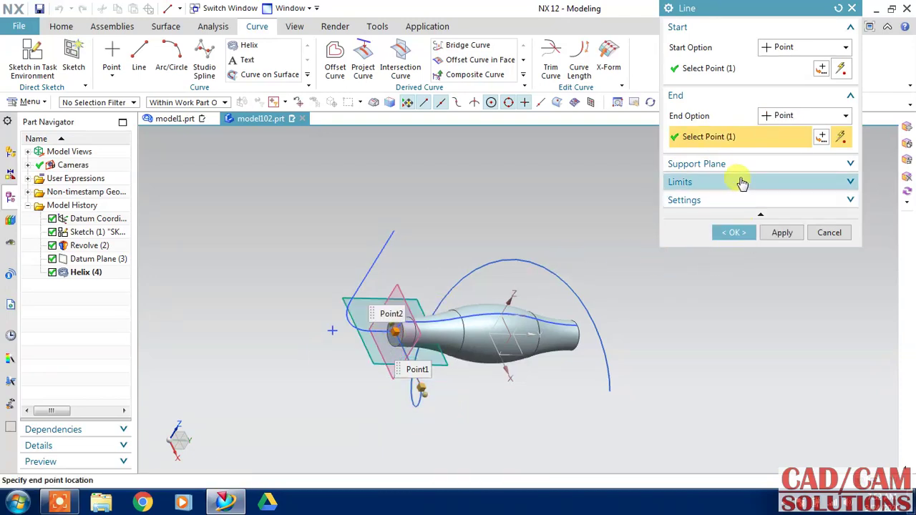
click(740, 182)
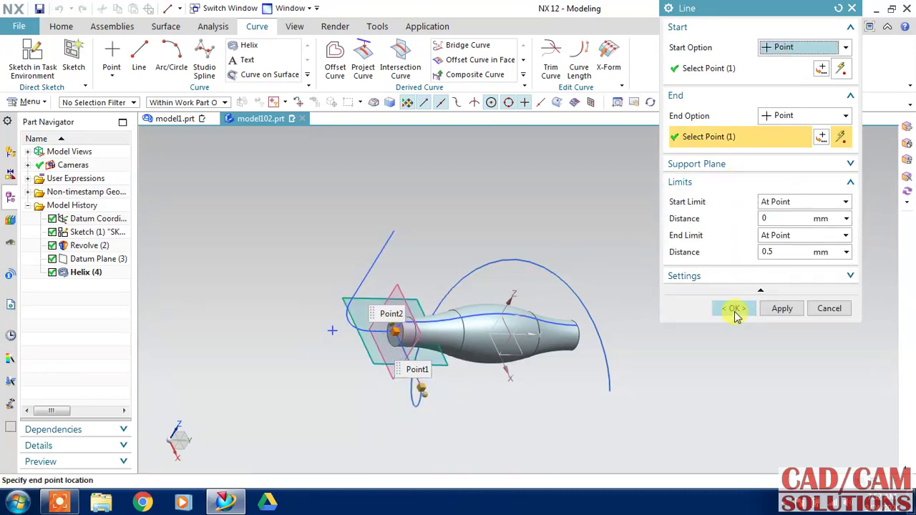
click(737, 317)
mouse_move(673, 307)
middle_down()
mouse_move(625, 267)
mouse_move(632, 270)
middle_up()
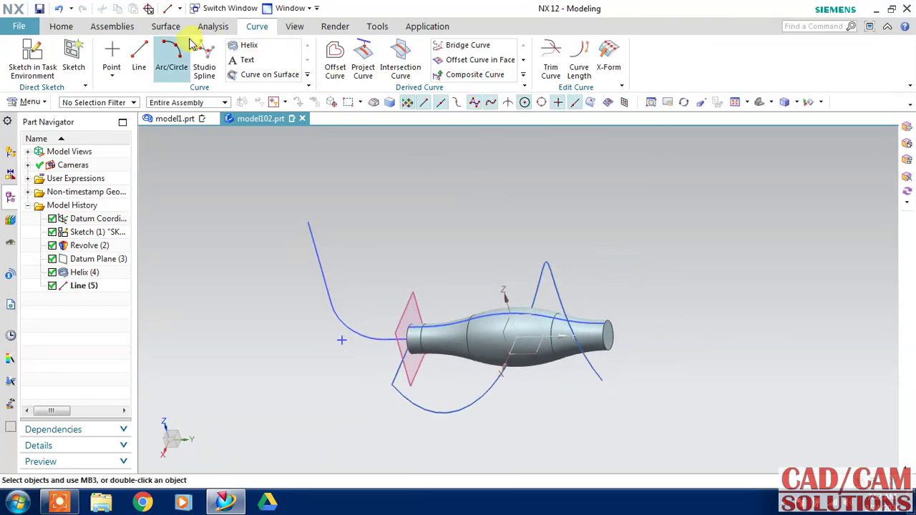
Draw a straight axis line from the body's left end to its right end
click(140, 65)
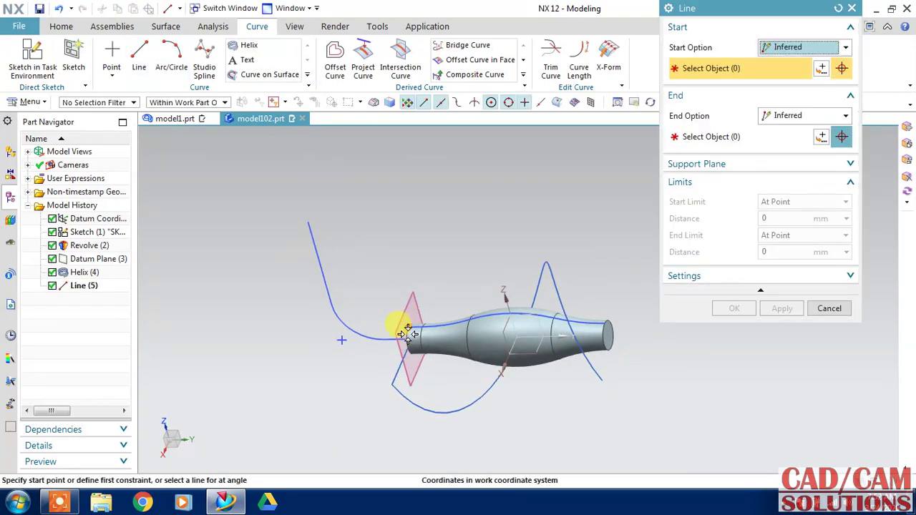
click(406, 332)
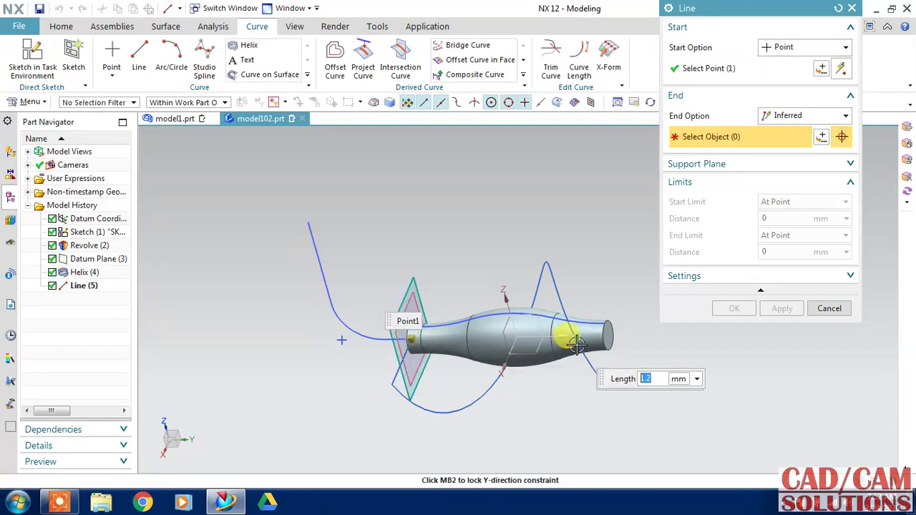
click(607, 334)
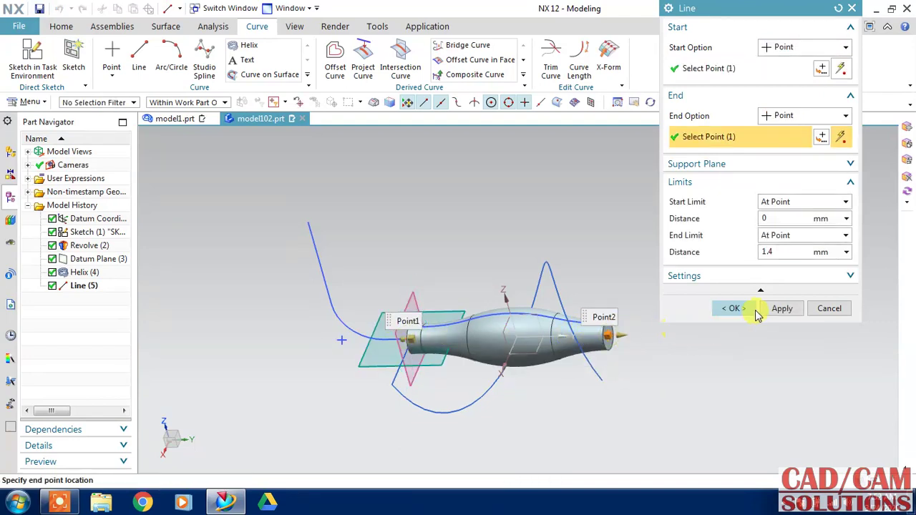
click(745, 309)
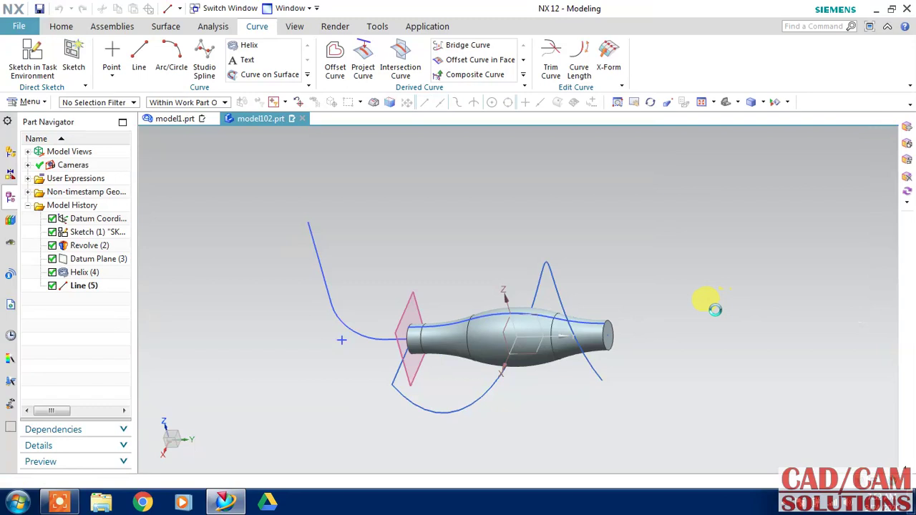
Hide the revolved body, leaving only the helix, lines and datum plane visible
click(560, 355)
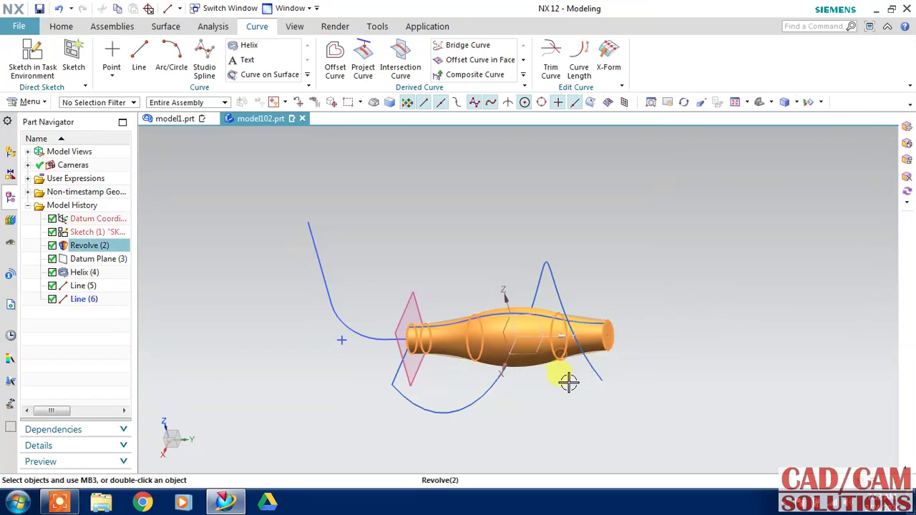
click(568, 380)
mouse_move(569, 380)
middle_down()
mouse_move(564, 362)
mouse_move(567, 377)
middle_up()
scroll(552, 364, up, 2)
scroll(552, 365, up, 1)
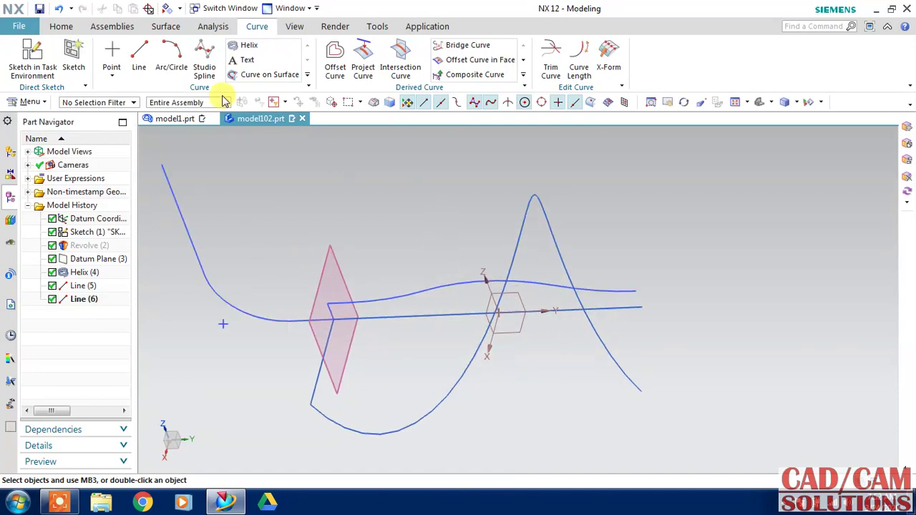
Start a trial sweep with the short line as section, using single-curve picking
click(164, 27)
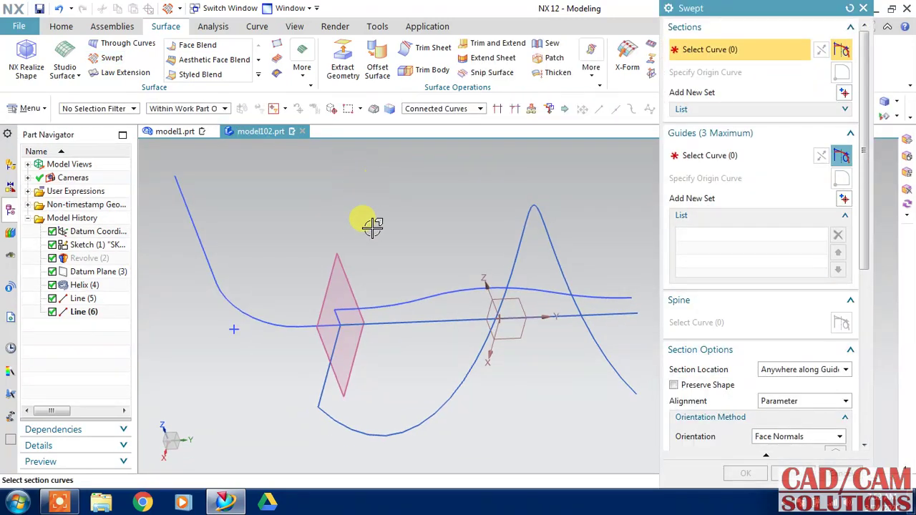
click(323, 382)
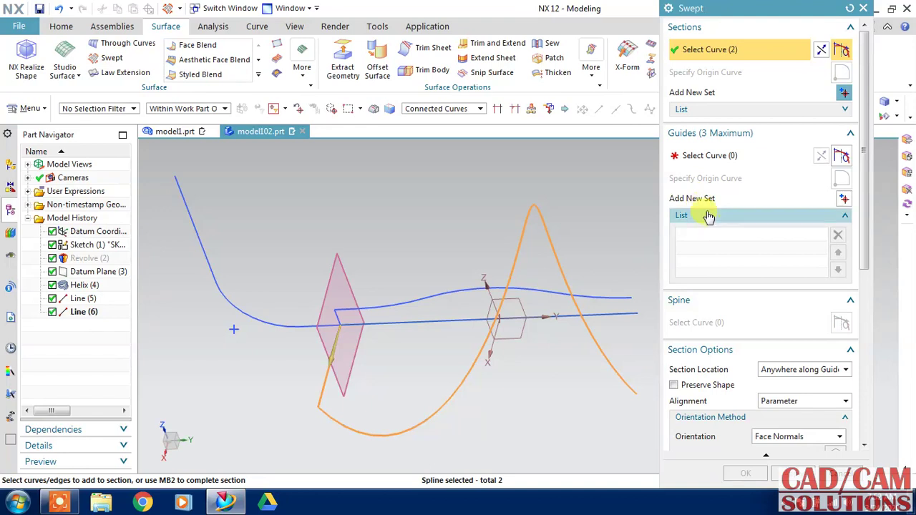
middle_click(324, 390)
click(428, 111)
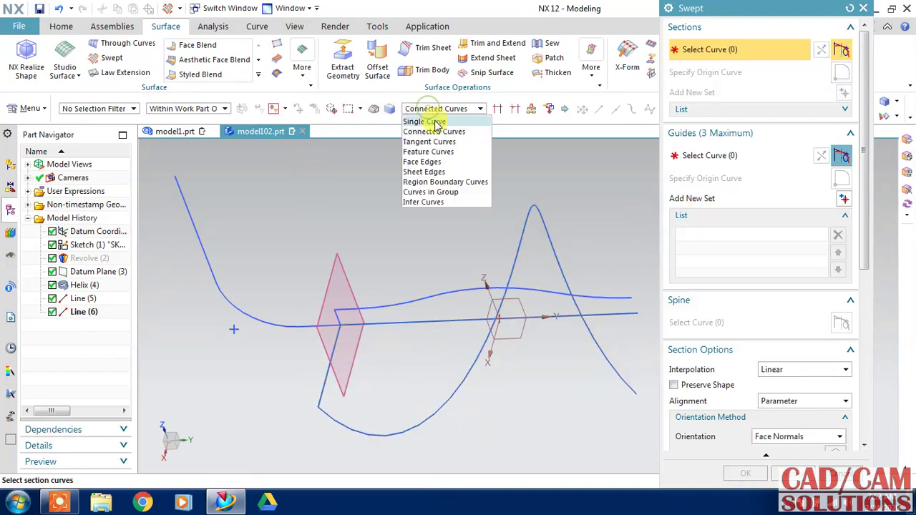
click(434, 122)
click(323, 385)
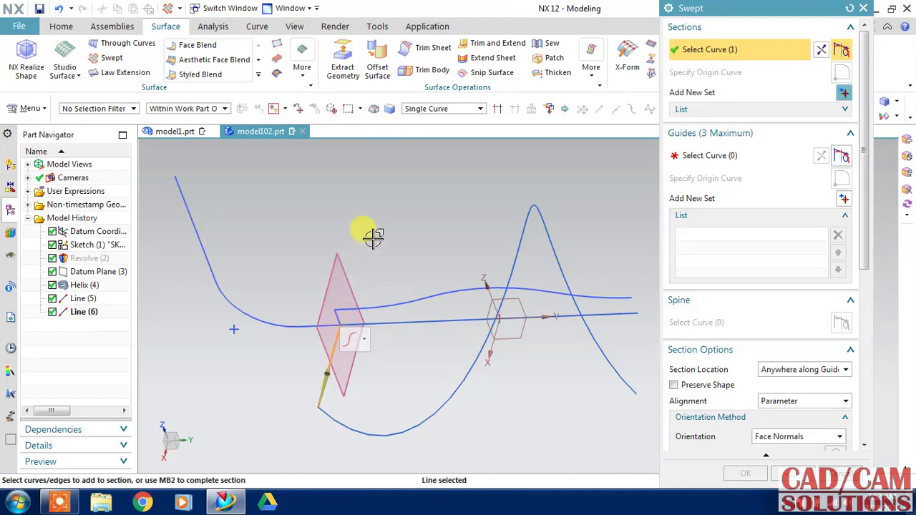
Add the helix and axis line as guides, dismiss the self-intersection alert, and cancel the sweep
click(691, 159)
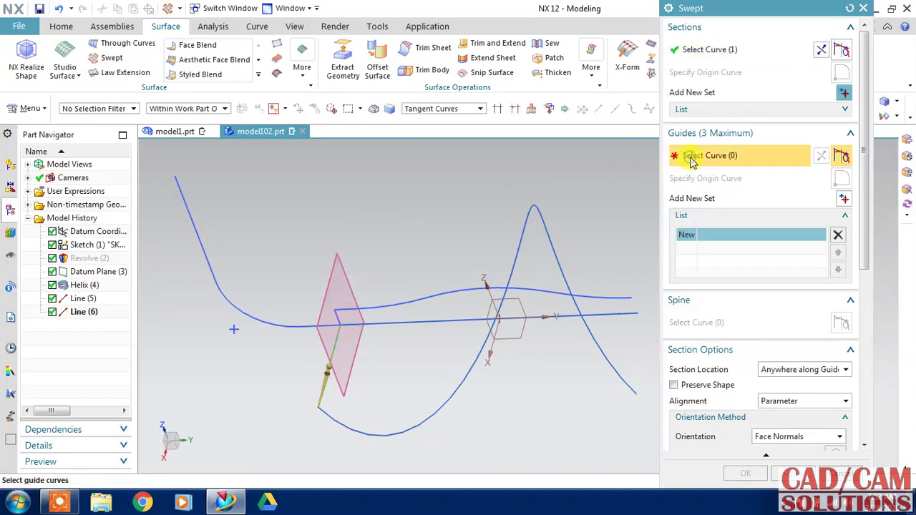
click(338, 424)
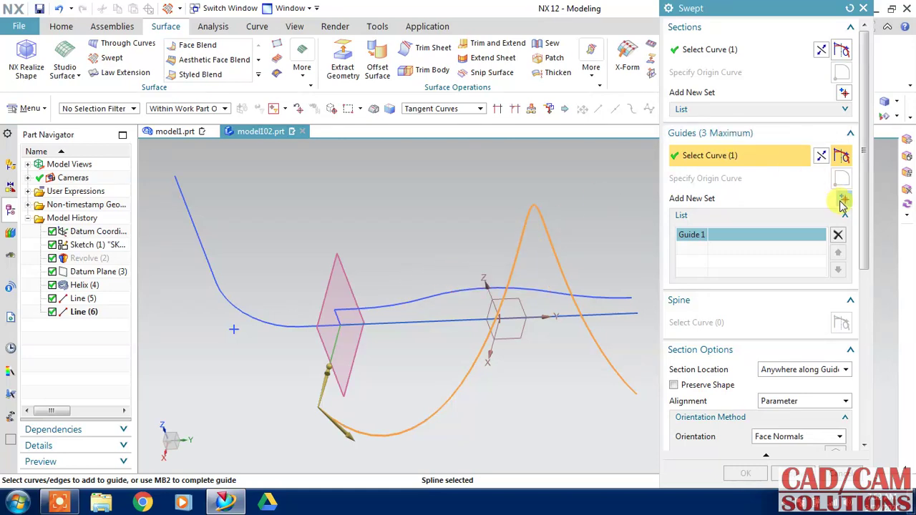
click(843, 198)
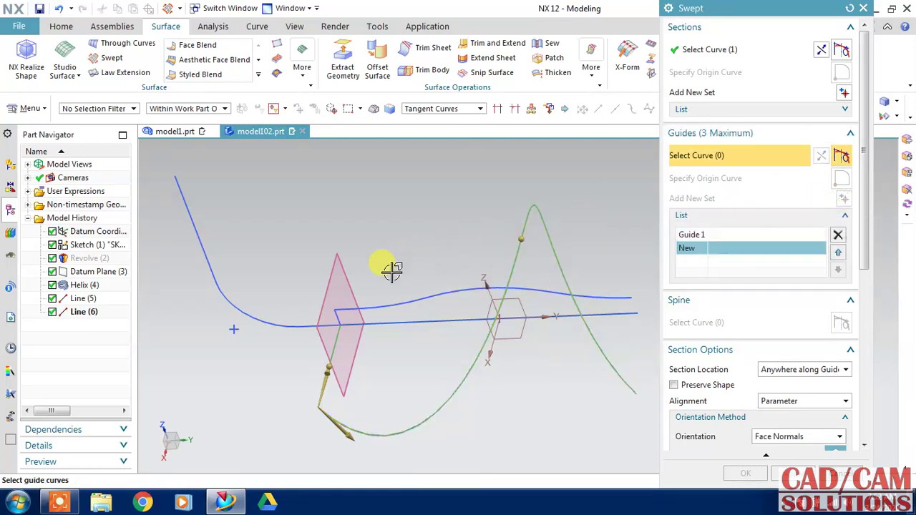
click(350, 327)
mouse_move(436, 260)
middle_down()
mouse_move(468, 333)
mouse_move(485, 305)
middle_up()
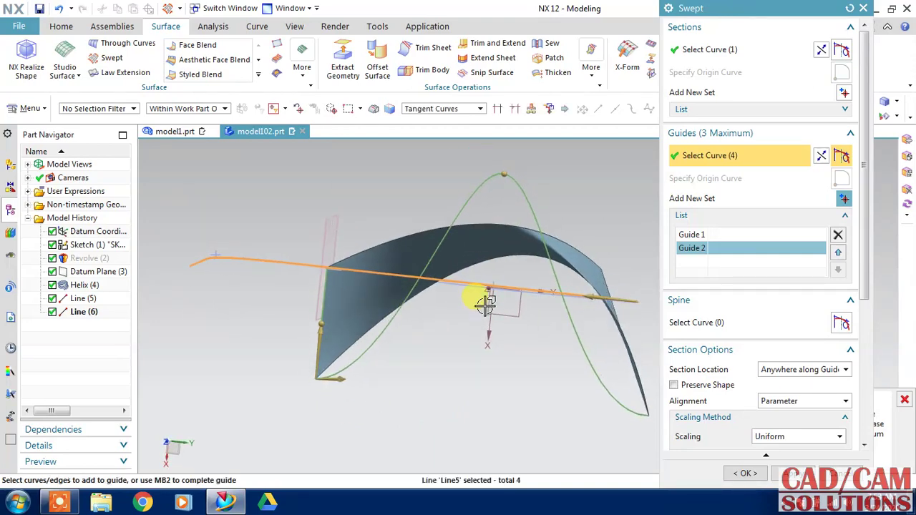
click(715, 50)
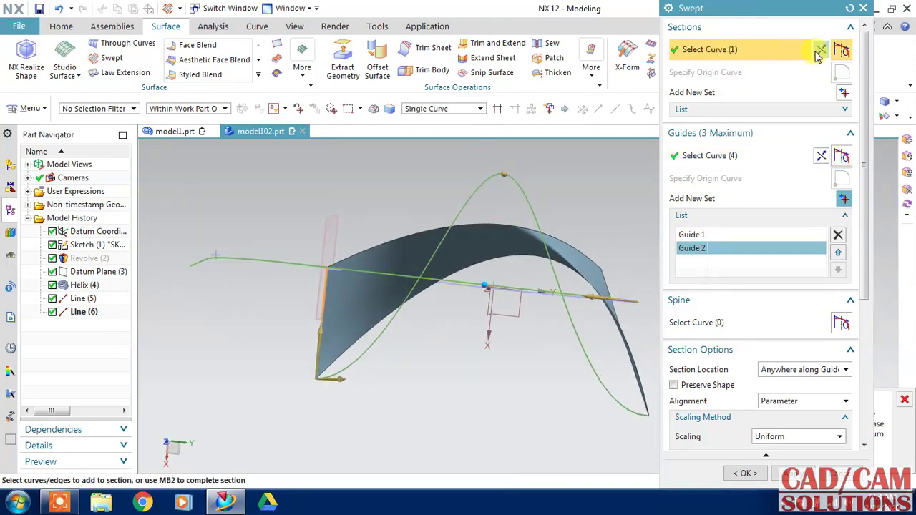
click(905, 401)
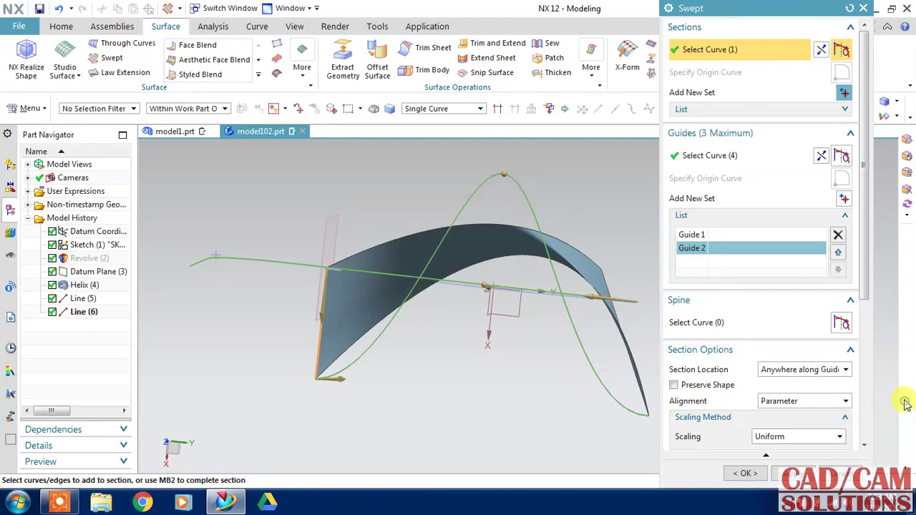
click(731, 236)
mouse_move(495, 306)
middle_down()
mouse_move(556, 242)
mouse_move(497, 198)
mouse_move(507, 226)
mouse_move(491, 239)
mouse_move(552, 254)
mouse_move(507, 231)
mouse_move(480, 250)
middle_up()
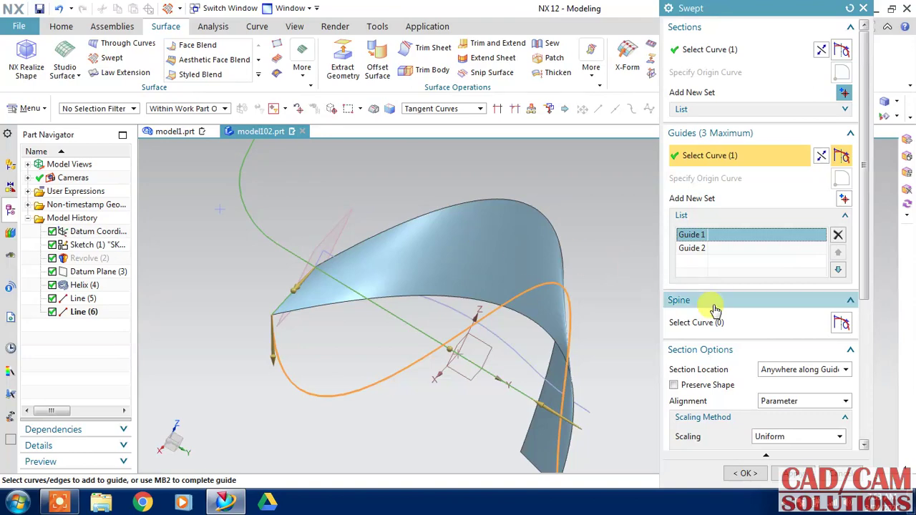
click(838, 474)
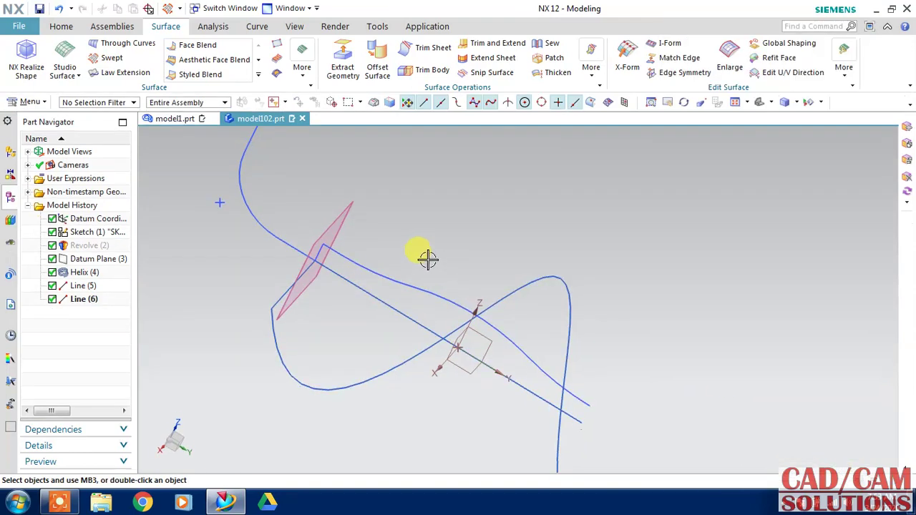
Select the short line as the sweep section using the Single Curve filter
mouse_move(425, 260)
middle_down()
mouse_move(443, 221)
mouse_move(447, 251)
mouse_move(426, 263)
middle_up()
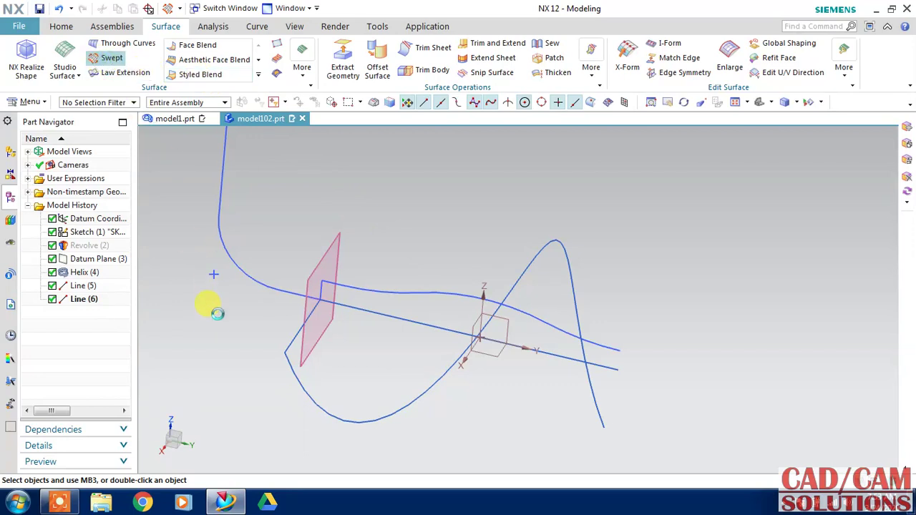
click(320, 309)
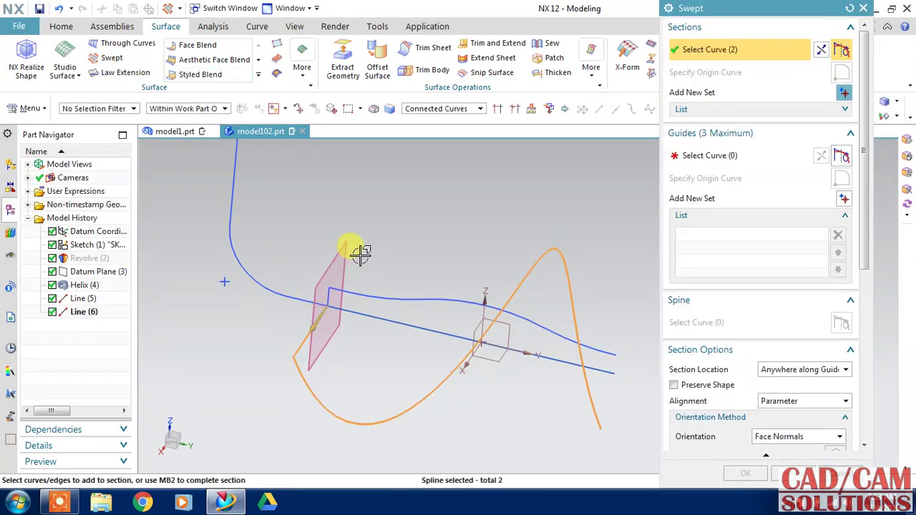
middle_click(333, 425)
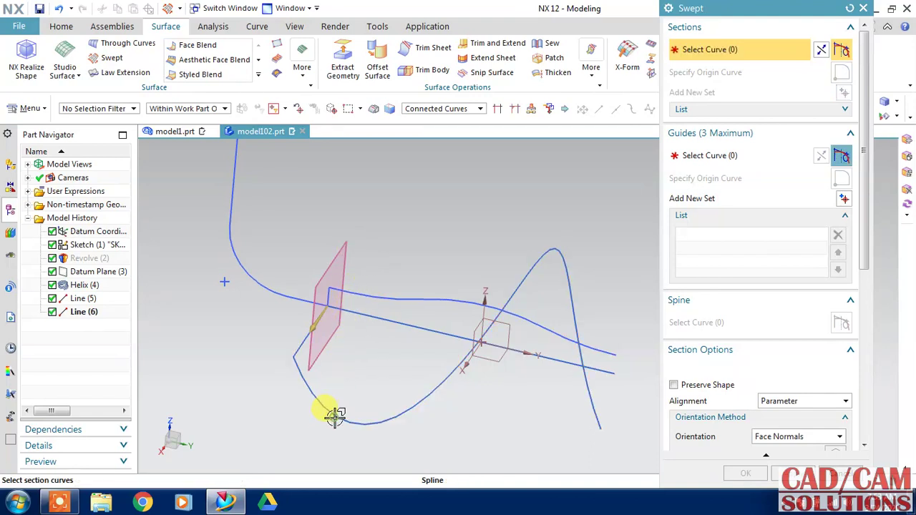
click(322, 304)
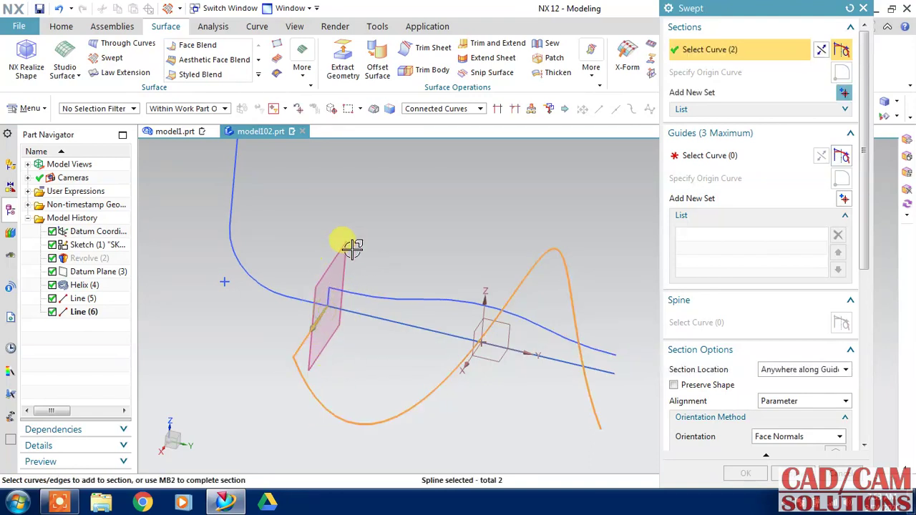
middle_click(316, 398)
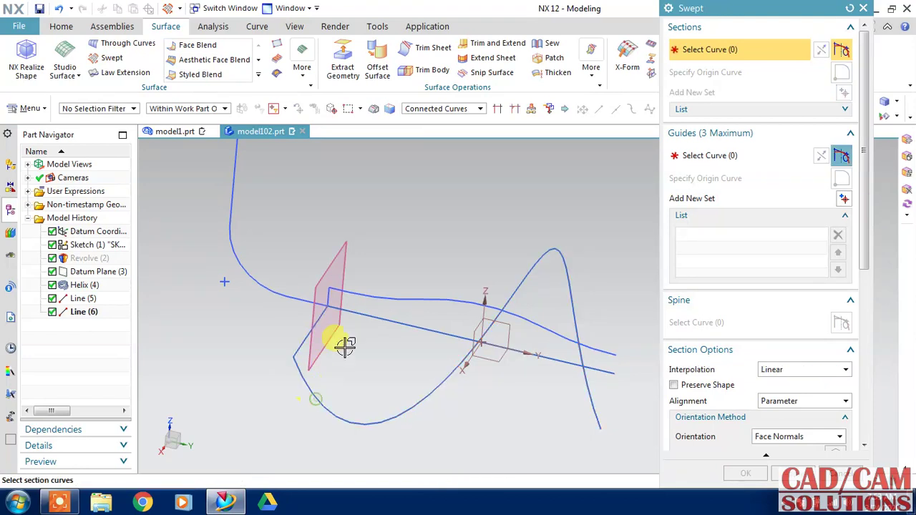
click(440, 109)
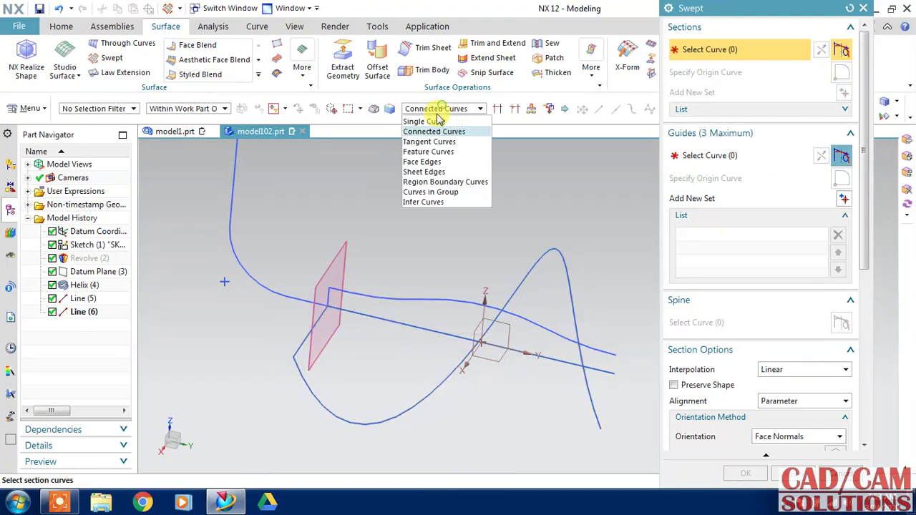
click(430, 118)
click(317, 310)
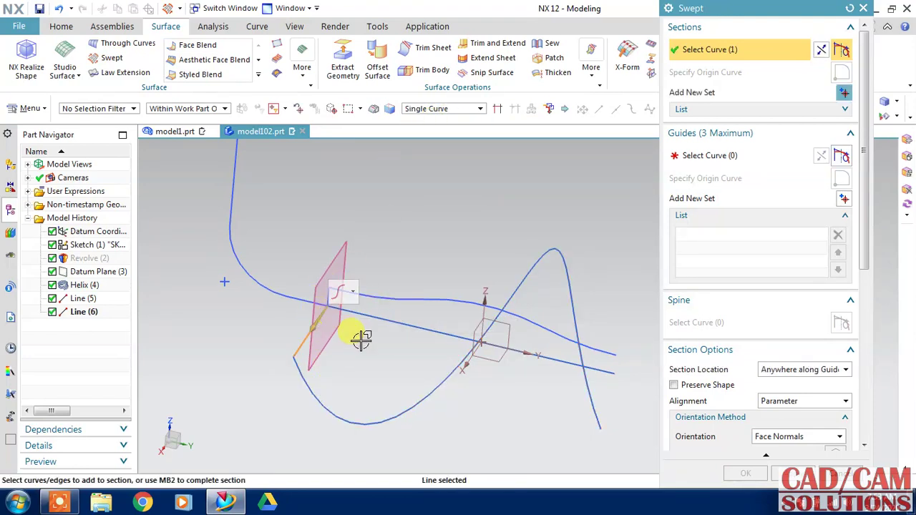
Set the straight line as Guide 1 and the helix as Guide 2
click(736, 165)
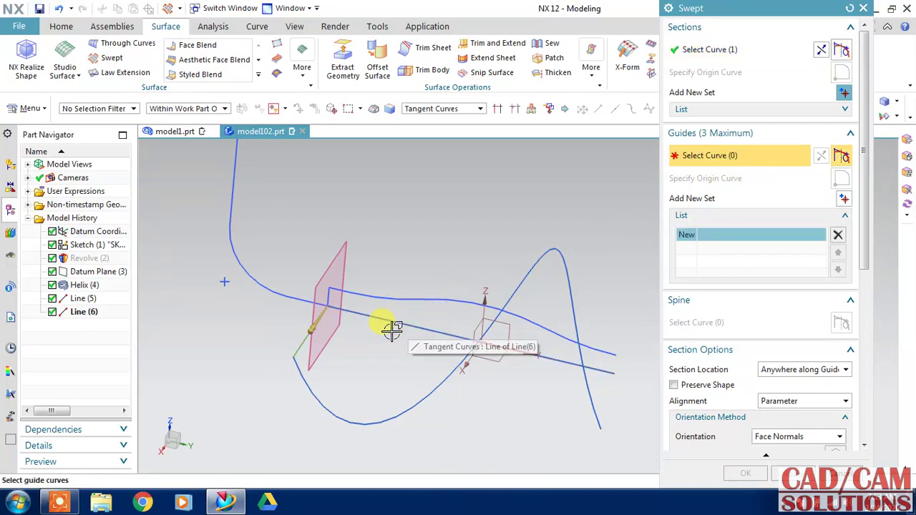
click(352, 313)
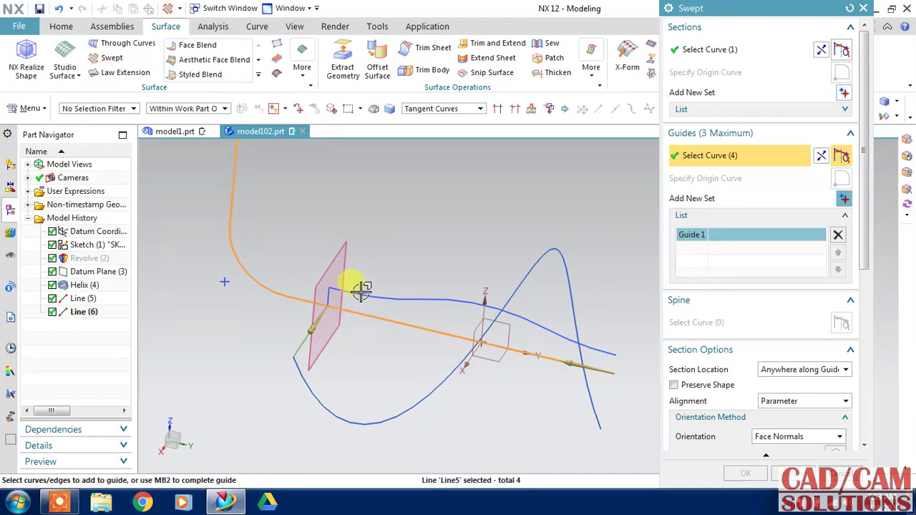
click(365, 309)
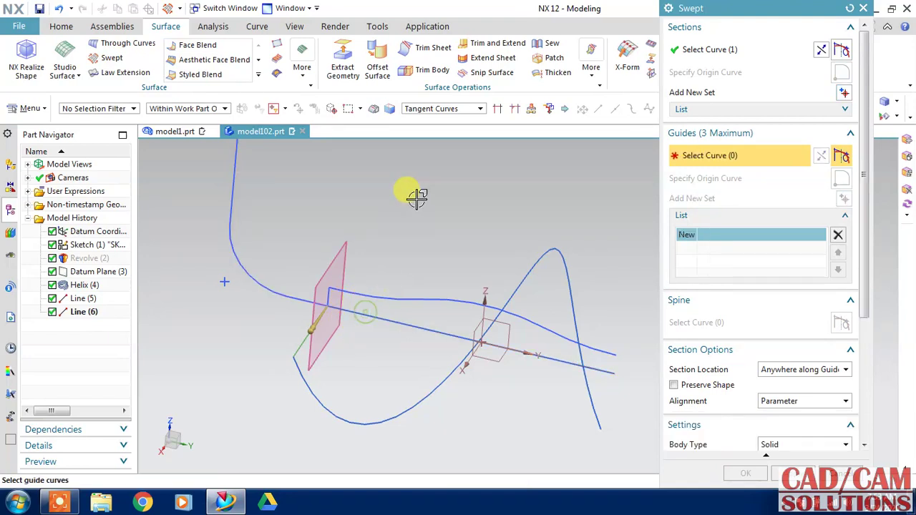
click(458, 109)
click(448, 121)
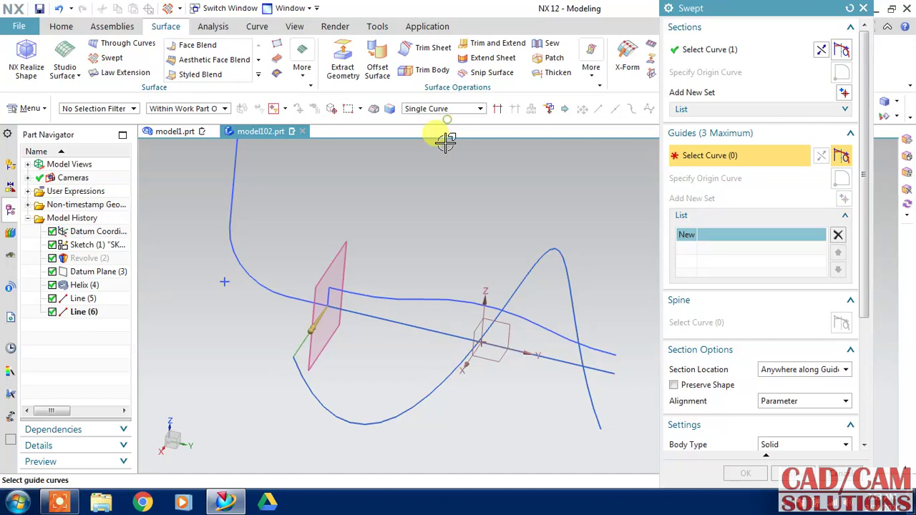
click(352, 310)
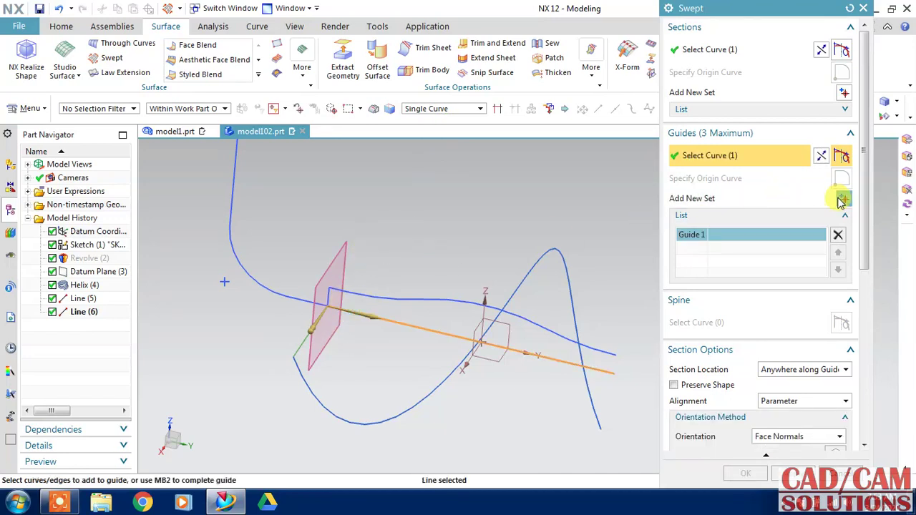
click(842, 199)
click(304, 373)
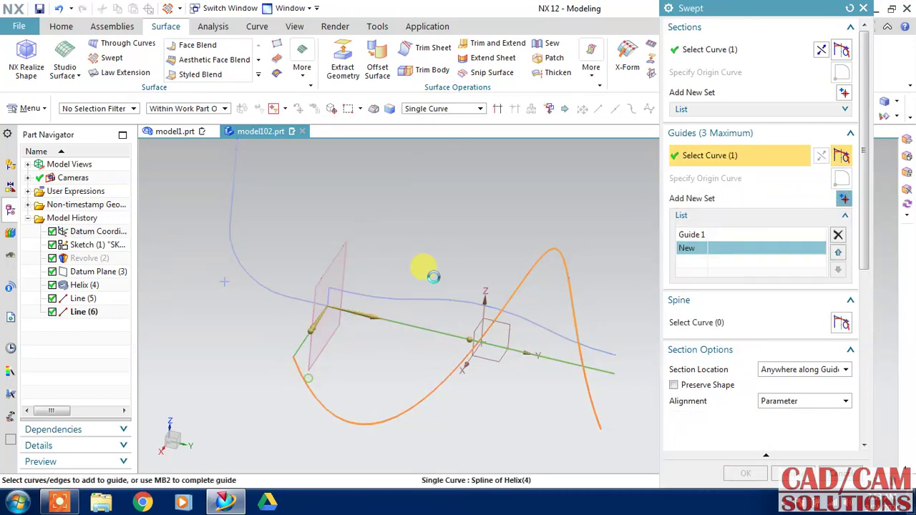
Inspect the sweep preview, then reset the Swept dialog to its defaults
mouse_move(449, 260)
middle_down()
mouse_move(441, 325)
mouse_move(439, 239)
middle_up()
scroll(446, 245, down, 2)
scroll(446, 244, down, 2)
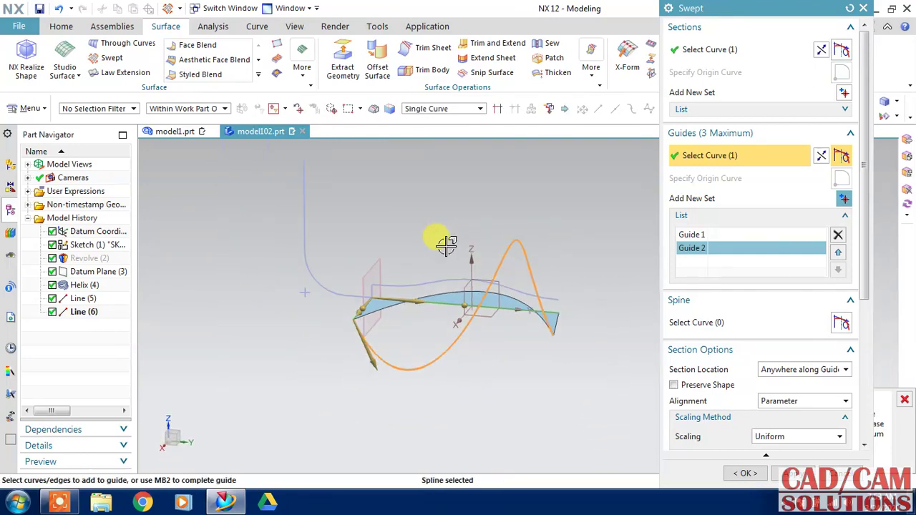
scroll(761, 322, down, 3)
scroll(758, 343, down, 3)
scroll(725, 347, up, 2)
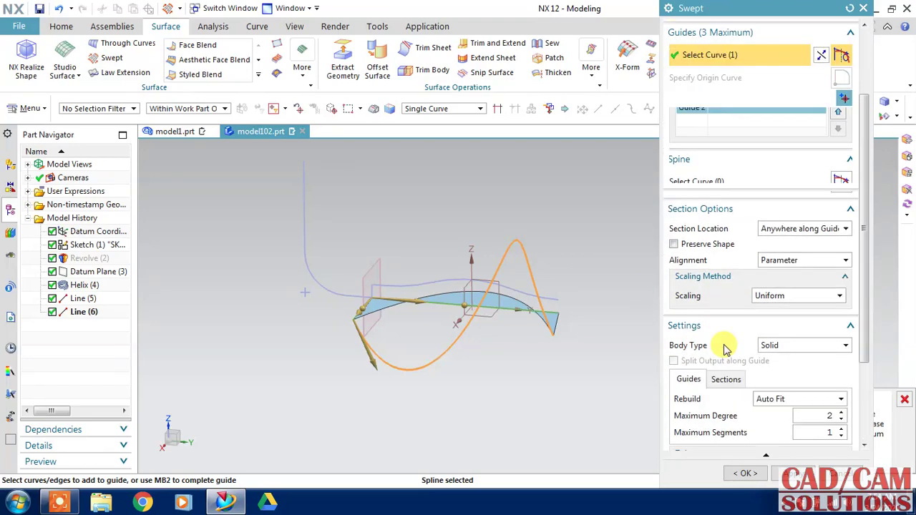
scroll(725, 347, up, 3)
scroll(474, 272, up, 1)
scroll(453, 231, up, 1)
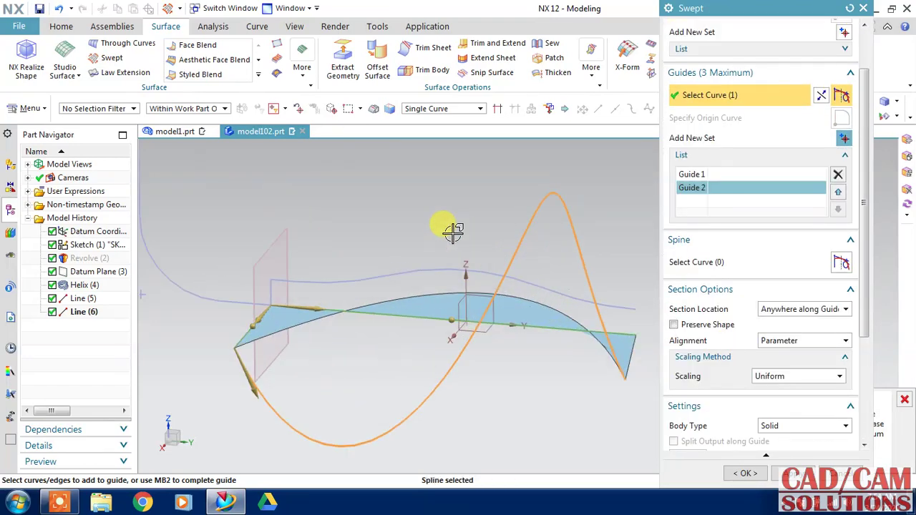
scroll(454, 231, down, 1)
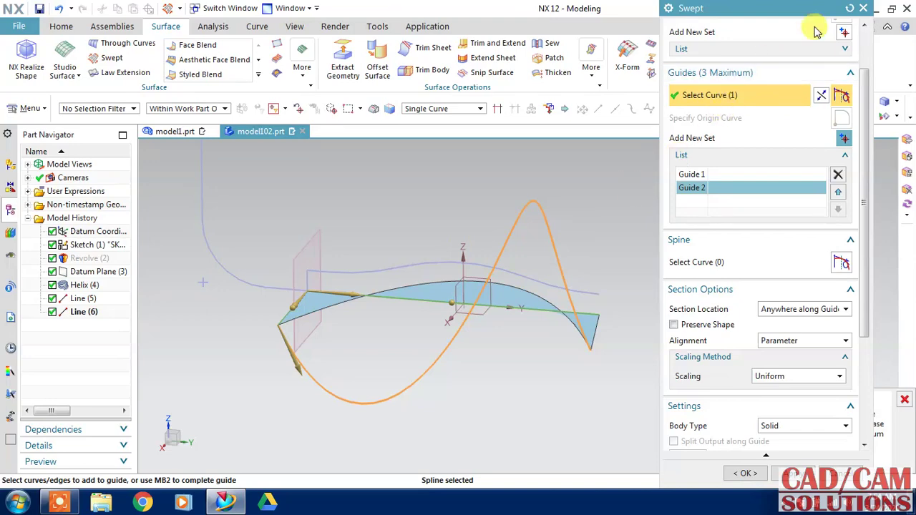
click(851, 11)
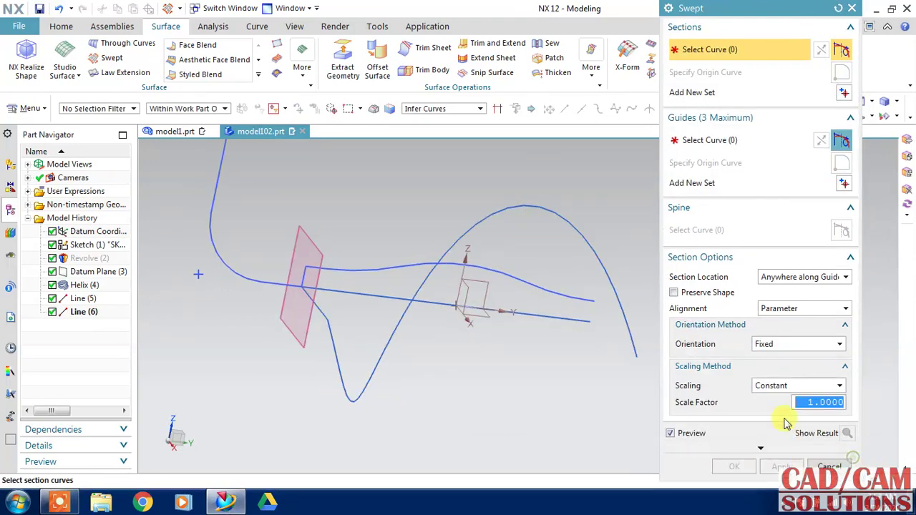
Sweep Line (5) as section along the helix and Line (6) as guides, creating Swept (7)
middle_drag(536, 254, 497, 254)
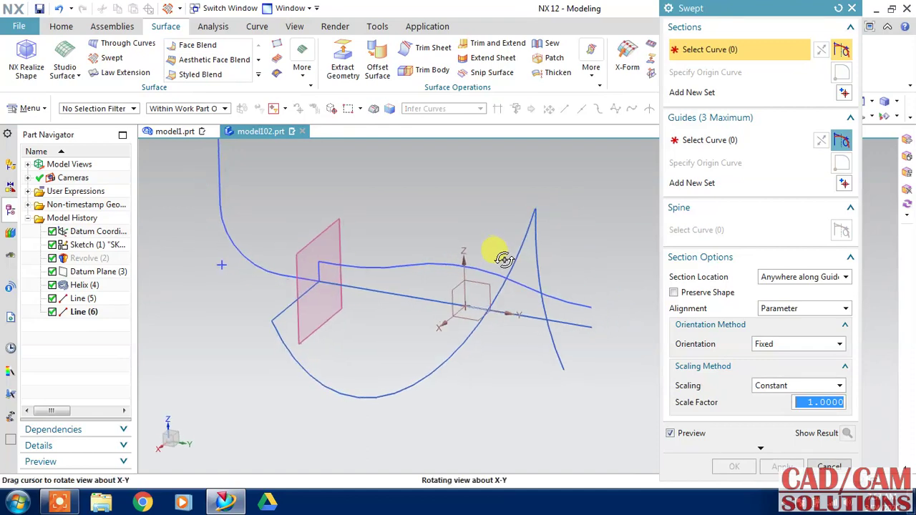
click(299, 295)
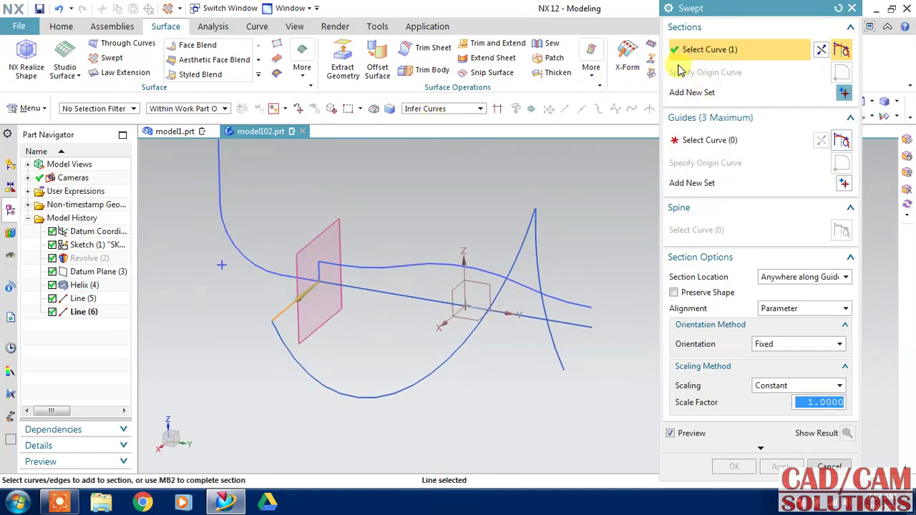
click(717, 140)
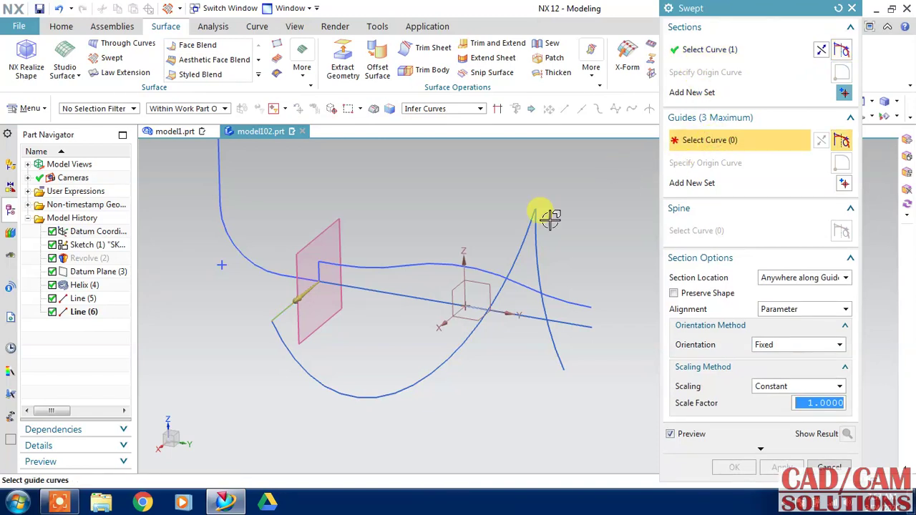
click(275, 326)
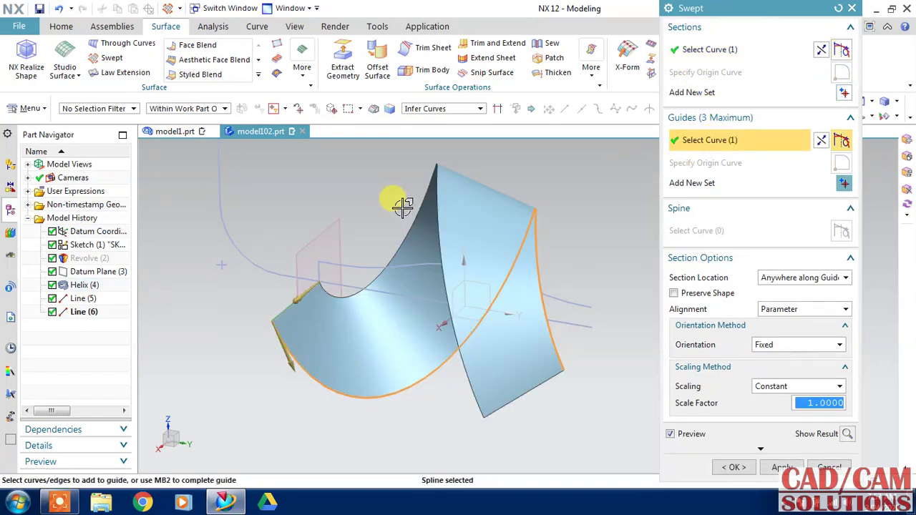
click(845, 184)
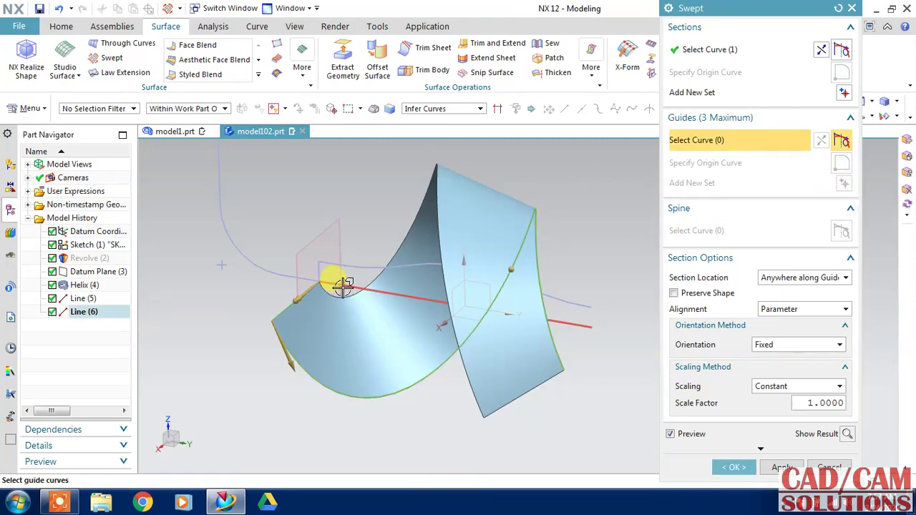
click(428, 109)
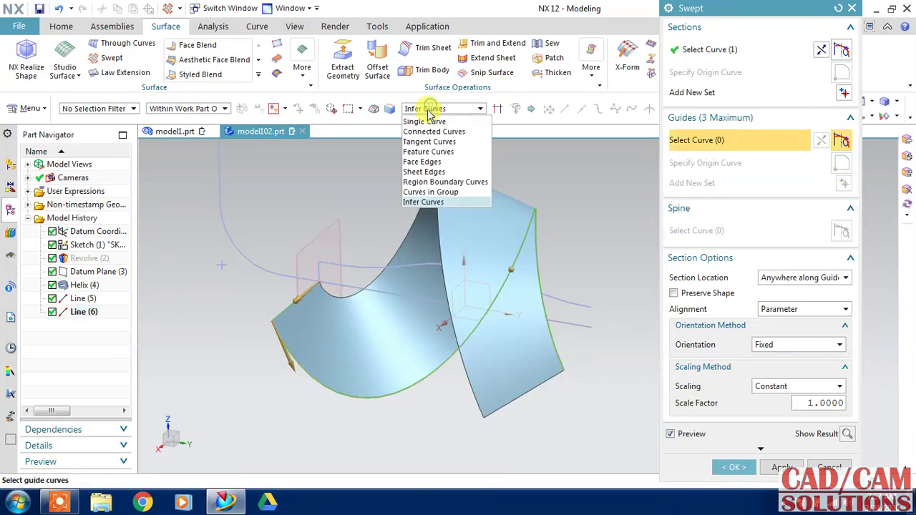
click(428, 119)
click(337, 275)
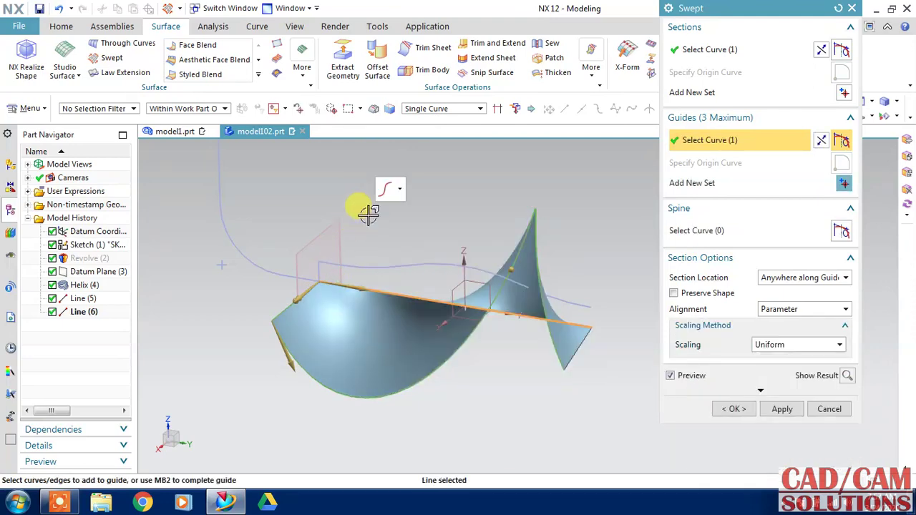
mouse_move(388, 238)
middle_down()
mouse_move(407, 230)
mouse_move(411, 180)
mouse_move(401, 227)
mouse_move(389, 214)
mouse_move(433, 259)
middle_up()
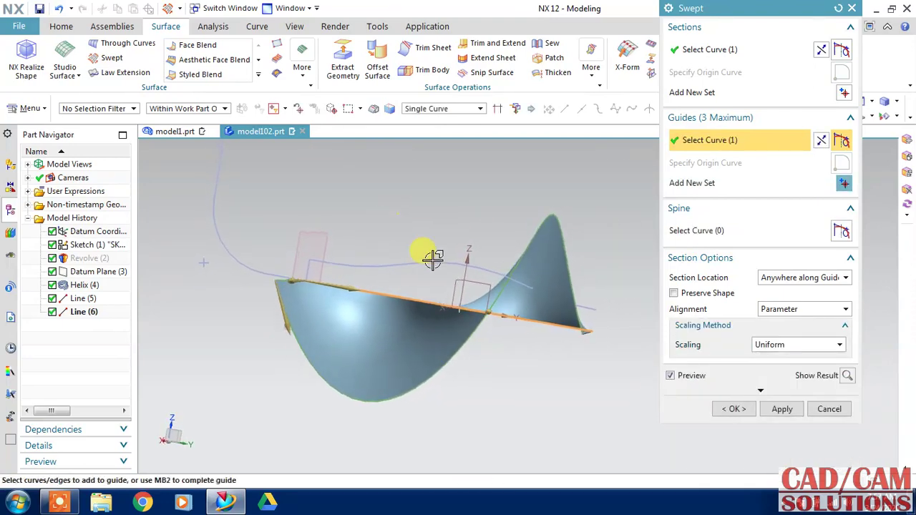
click(722, 411)
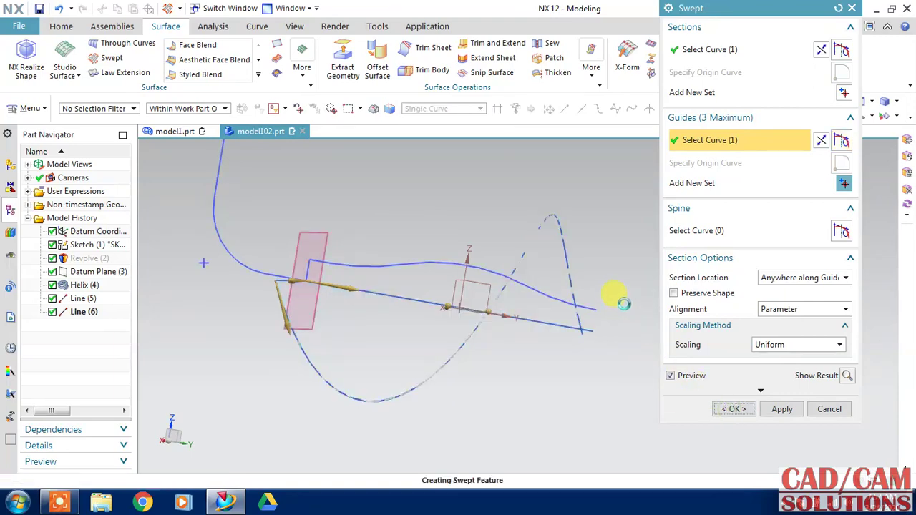
mouse_move(622, 303)
middle_down()
mouse_move(609, 255)
mouse_move(608, 286)
middle_up()
Show the Revolve (2) body again and orbit to a side-on view with the swept sheet
click(89, 248)
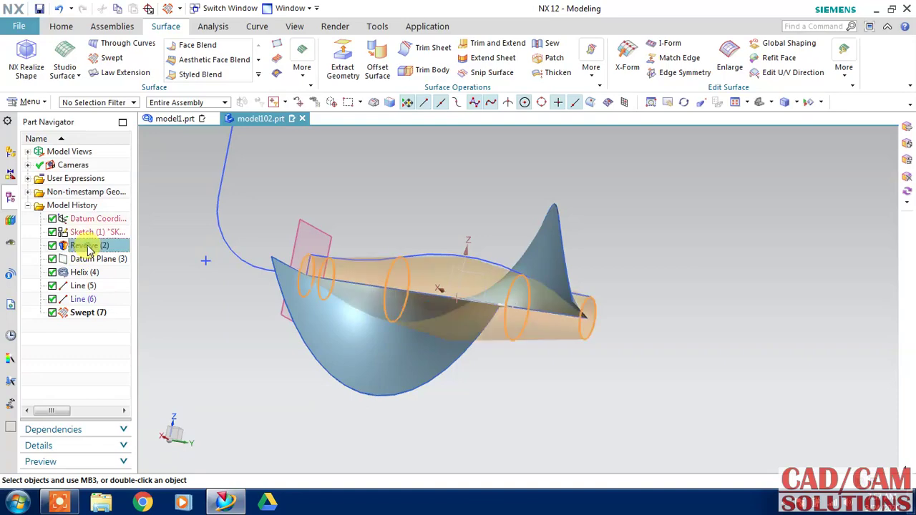
right_click(89, 248)
click(133, 10)
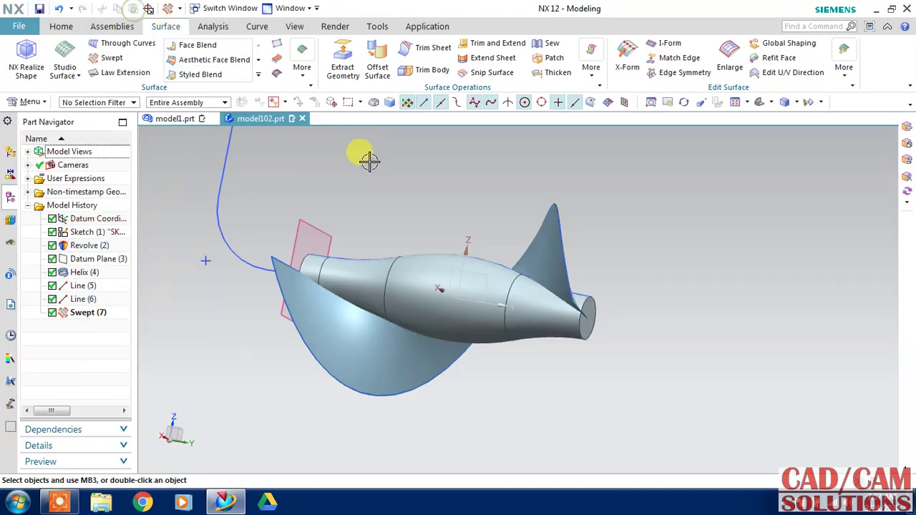
mouse_move(430, 197)
middle_down()
mouse_move(420, 255)
mouse_move(408, 231)
mouse_move(472, 320)
middle_up()
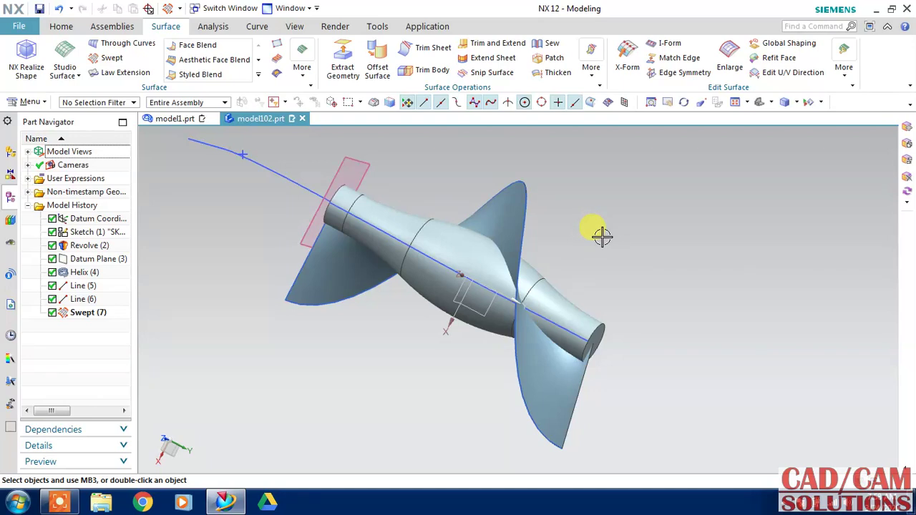
mouse_move(620, 277)
middle_down()
mouse_move(623, 248)
mouse_move(640, 231)
mouse_move(644, 241)
mouse_move(560, 223)
middle_up()
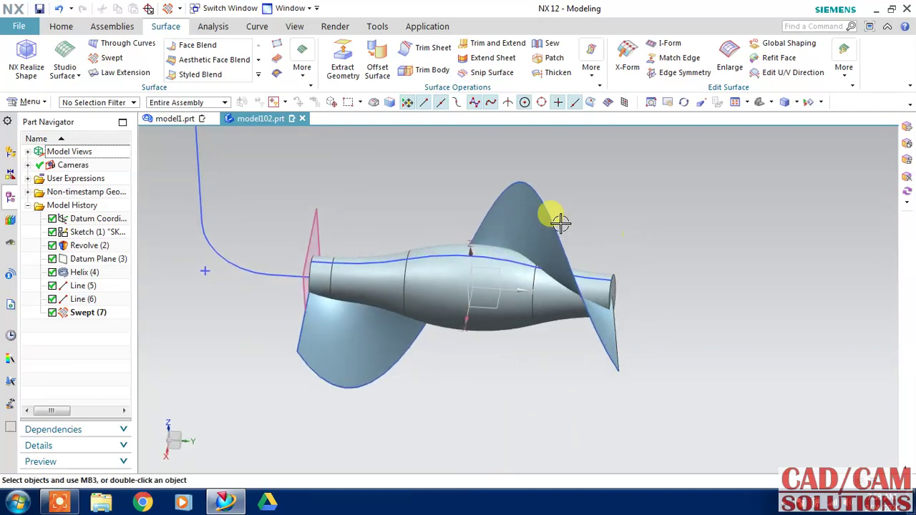
click(256, 27)
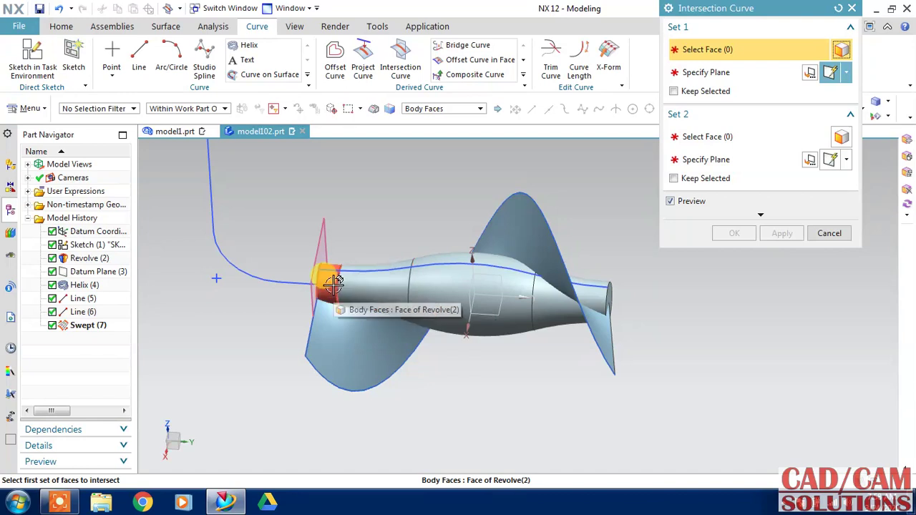
Intersect the swept surface with the revolved body's faces, producing six intersection curves
click(349, 362)
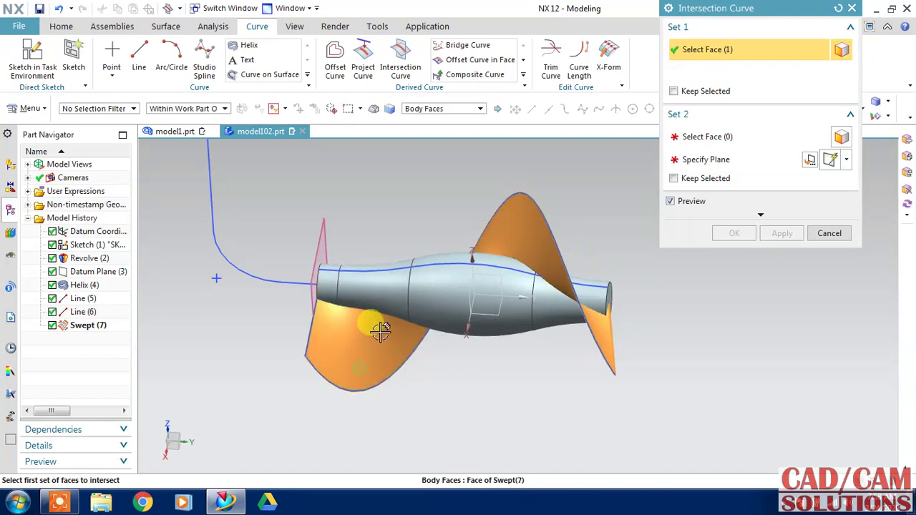
click(708, 120)
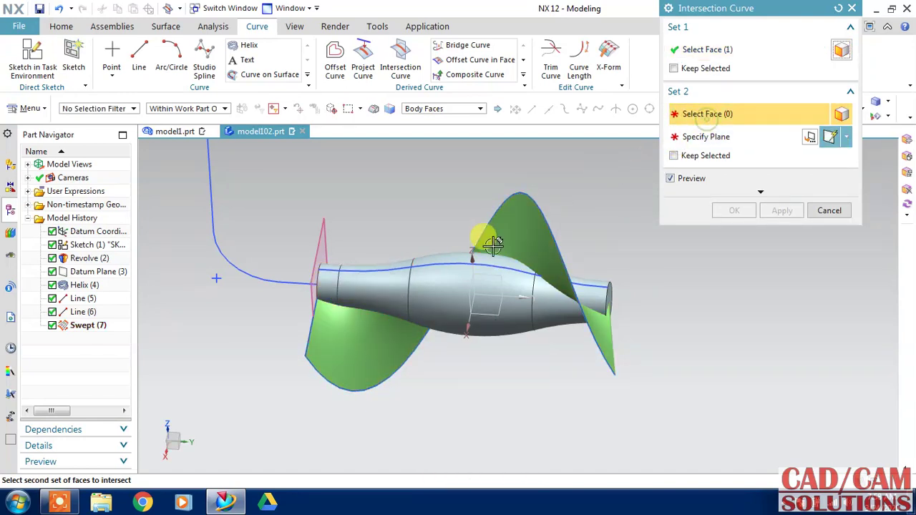
click(327, 281)
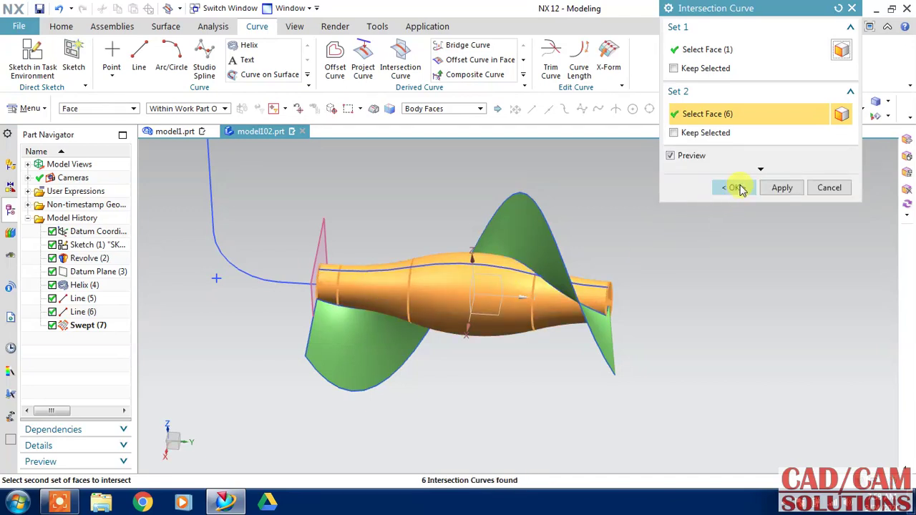
click(735, 187)
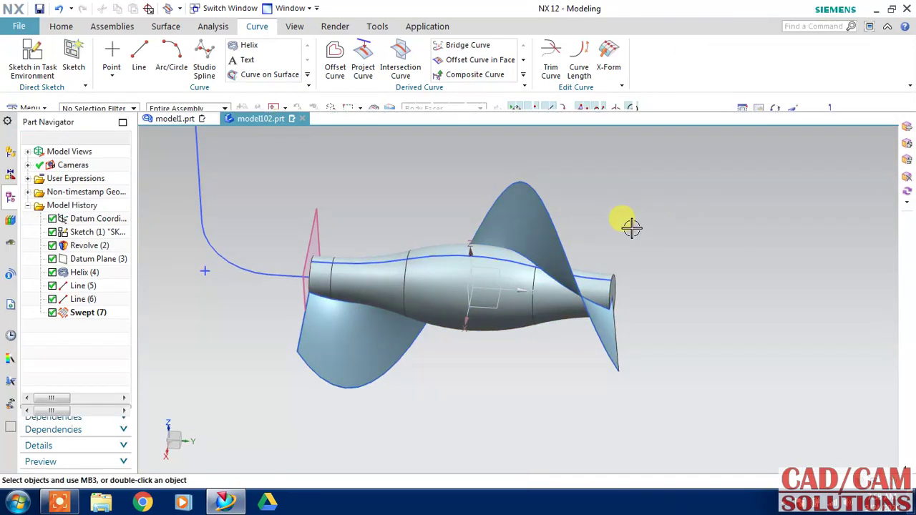
Hide the swept sheet, helix and revolved body, leaving the wavy intersection curve, lines and datum plane
middle_drag(632, 225, 630, 267)
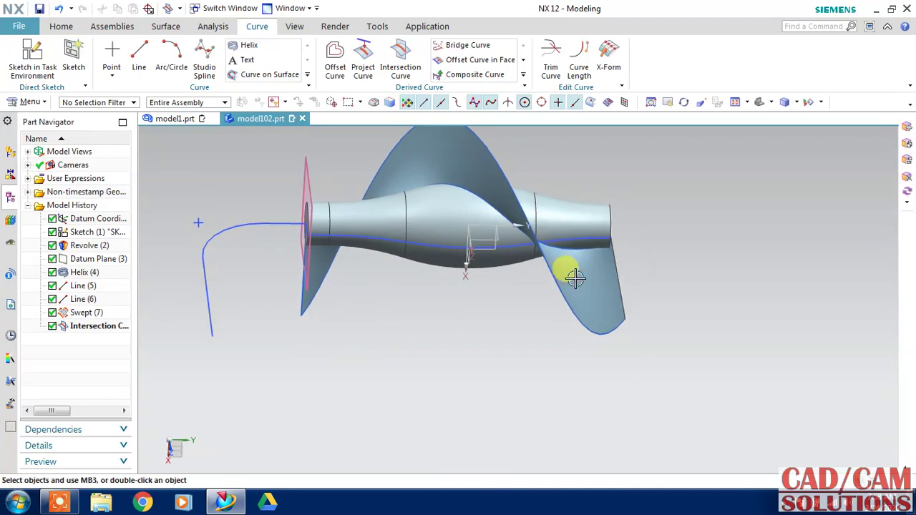
click(575, 324)
click(572, 299)
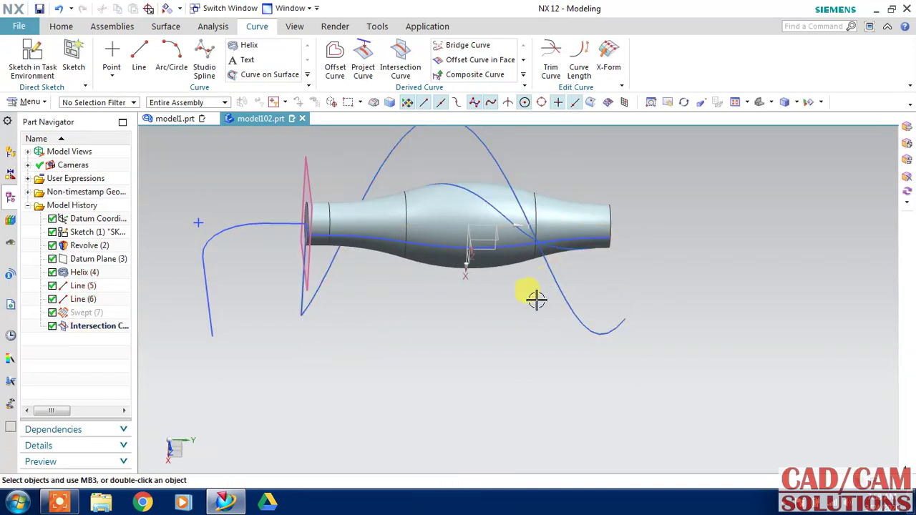
middle_drag(536, 300, 527, 266)
click(583, 334)
key(ctrl+b)
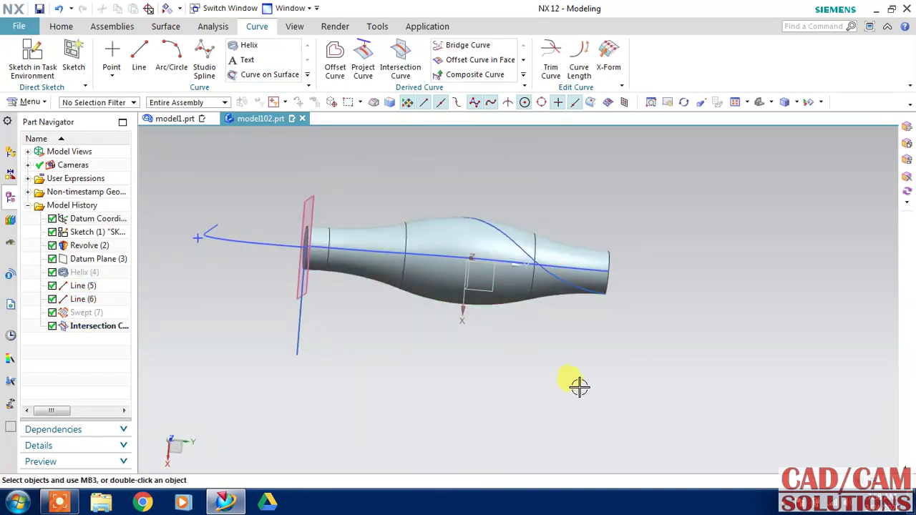
middle_drag(548, 338, 540, 351)
click(553, 208)
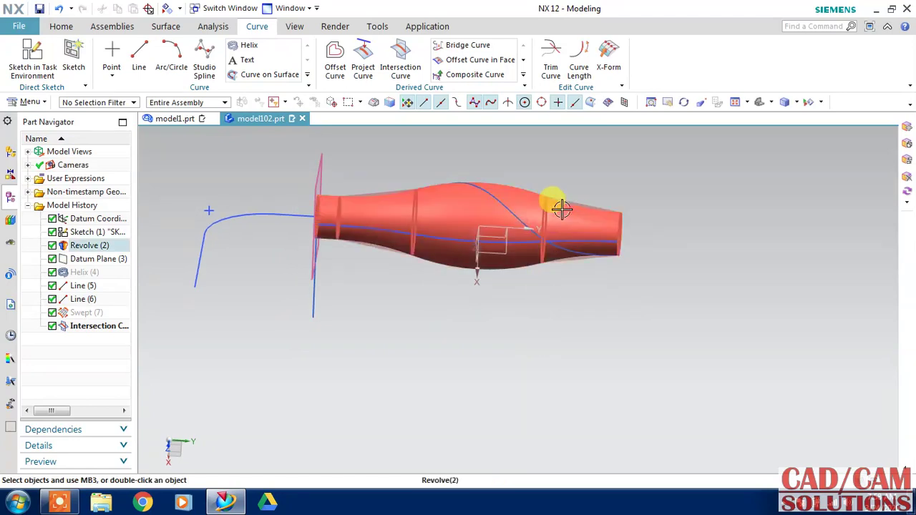
key(ctrl+b)
middle_drag(553, 326, 415, 282)
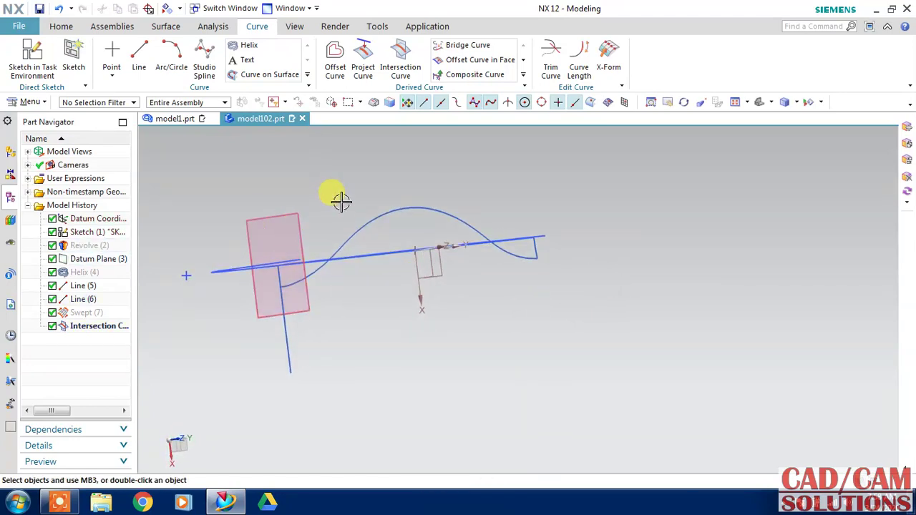
middle_drag(342, 202, 337, 192)
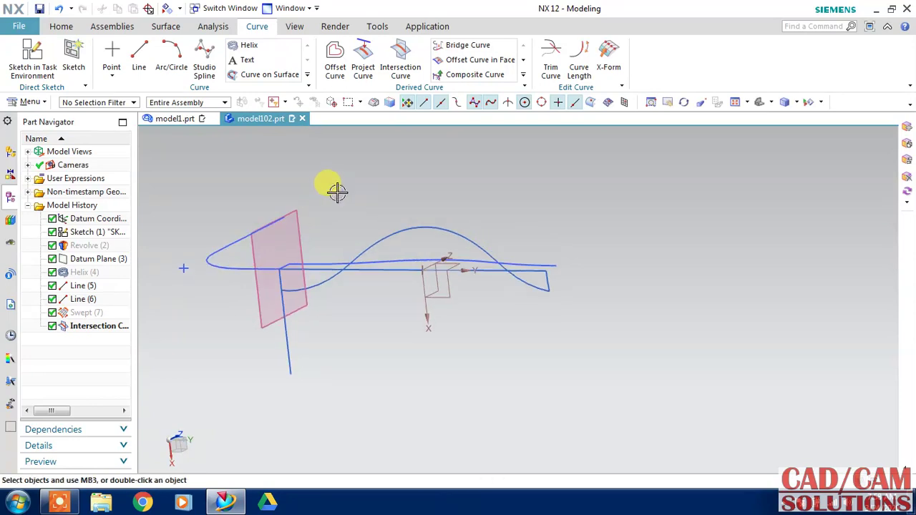
Start a sketch on the datum plane with its orientation vector set
click(32, 54)
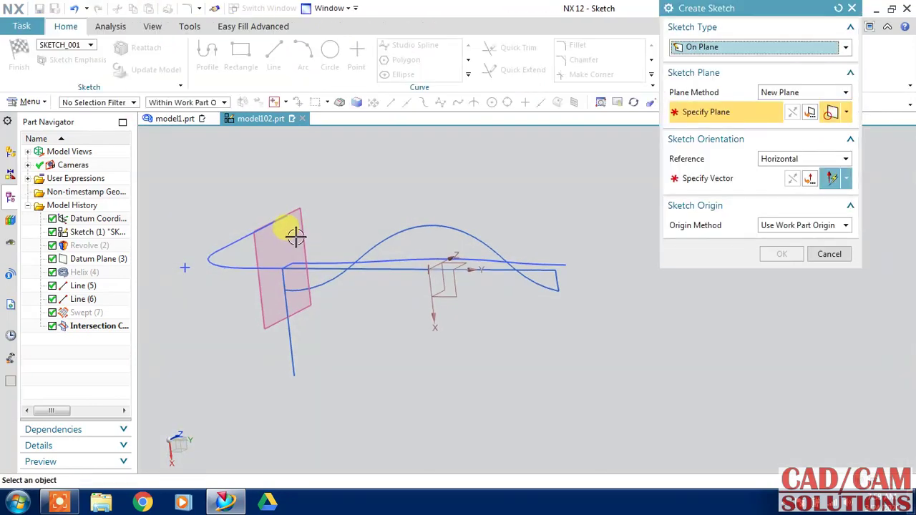
click(296, 230)
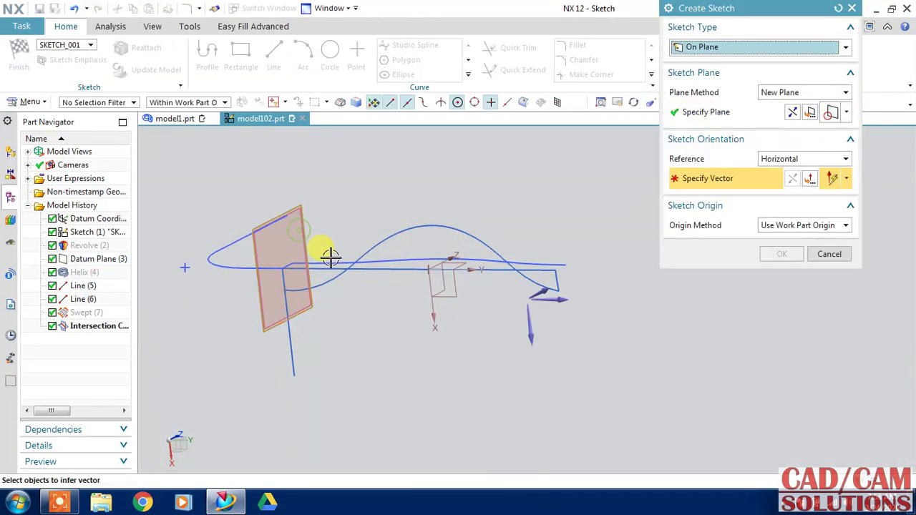
click(533, 321)
click(770, 256)
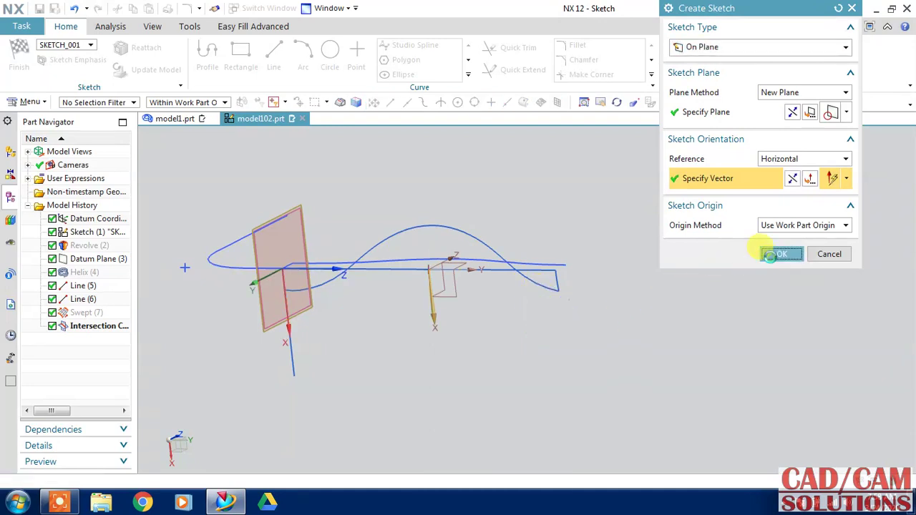
middle_drag(638, 261, 634, 266)
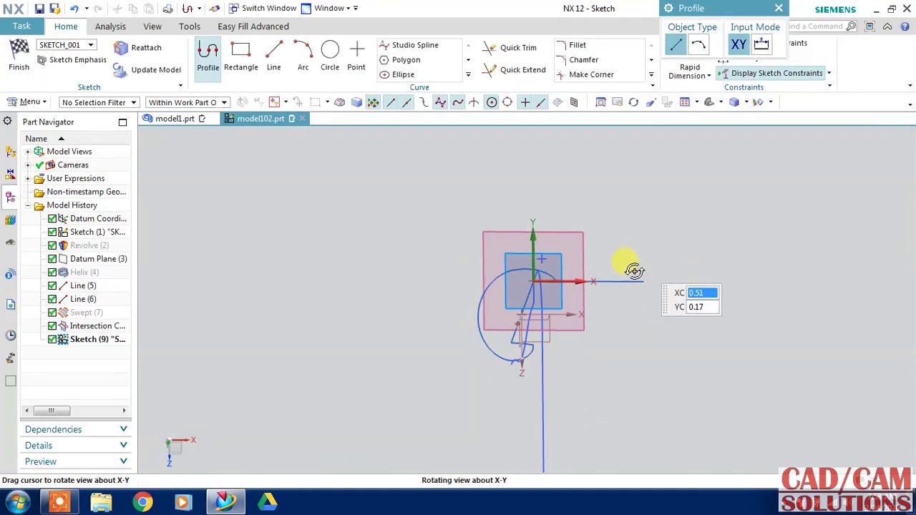
Discard an oversized first circle and enable quadrant-point snapping
click(330, 51)
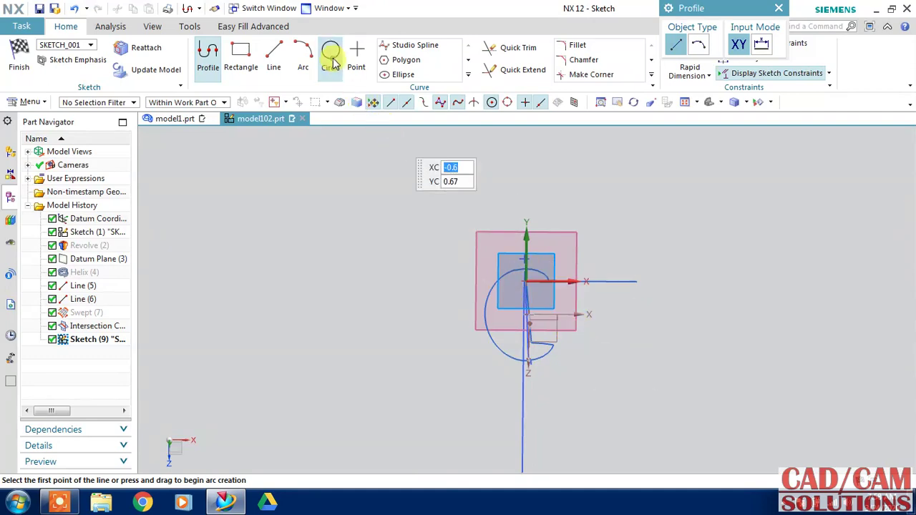
click(555, 346)
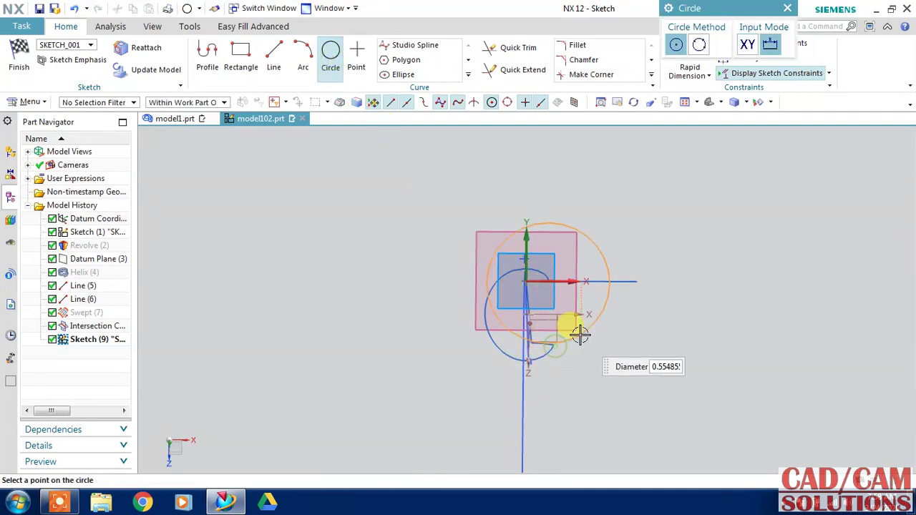
click(331, 63)
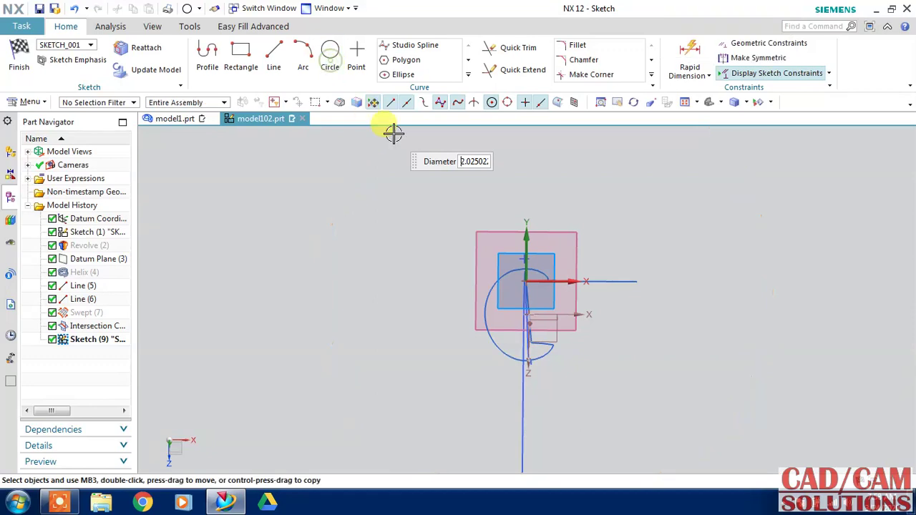
click(506, 106)
scroll(556, 380, up, 2)
scroll(548, 303, up, 2)
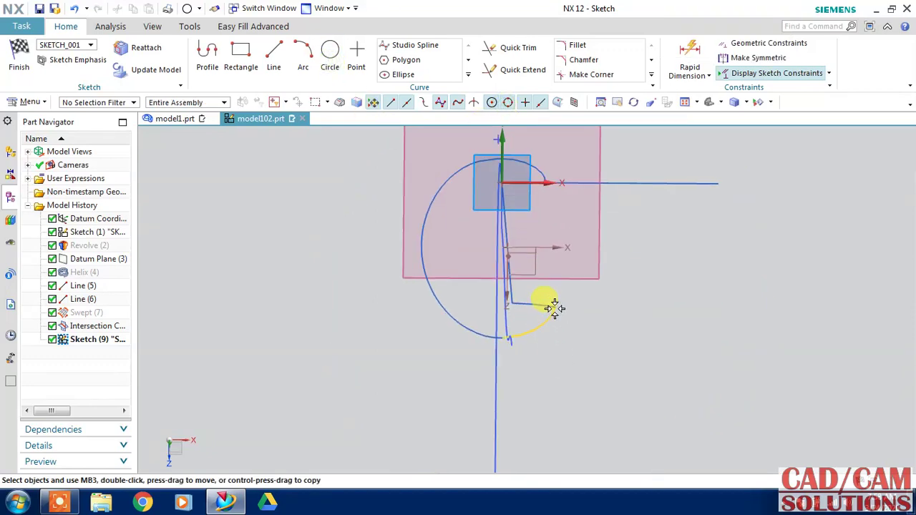
middle_drag(581, 355, 574, 350)
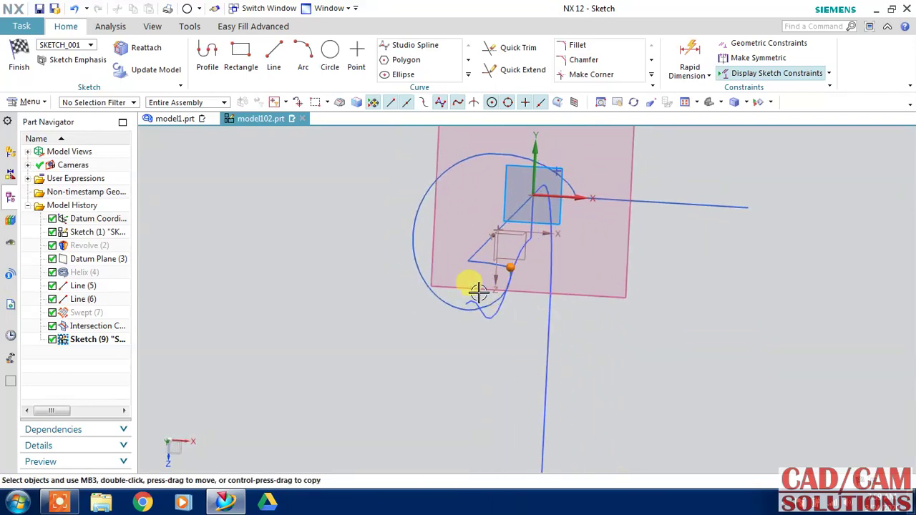
Draw a 0.1-diameter circle where the curves cross the plane, then finish the sketch
click(326, 72)
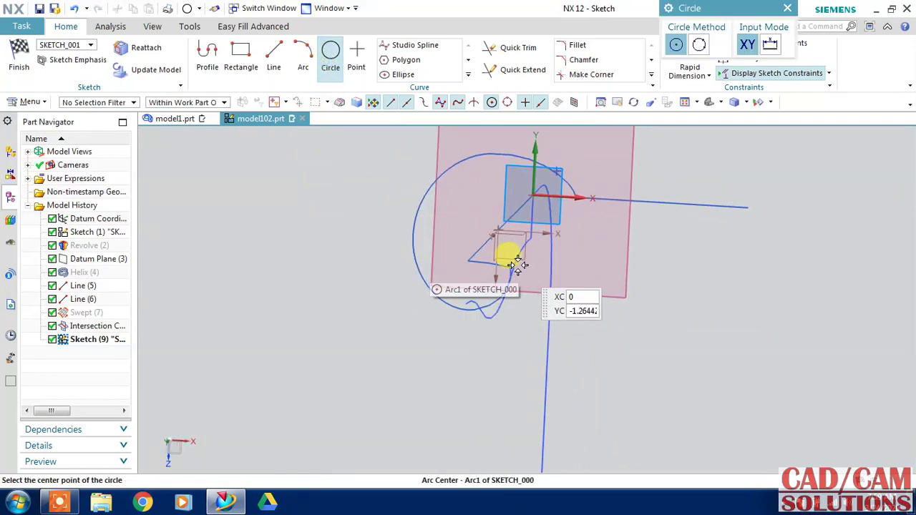
click(509, 263)
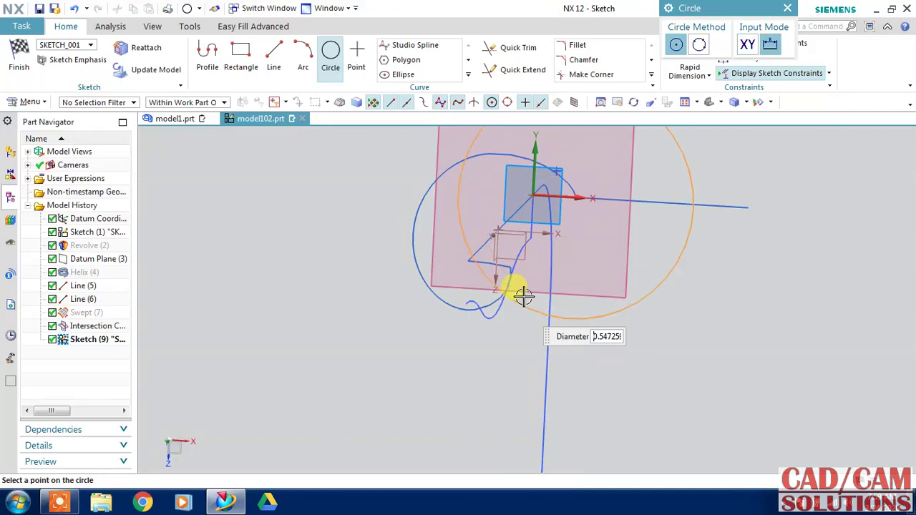
middle_drag(521, 296, 528, 270)
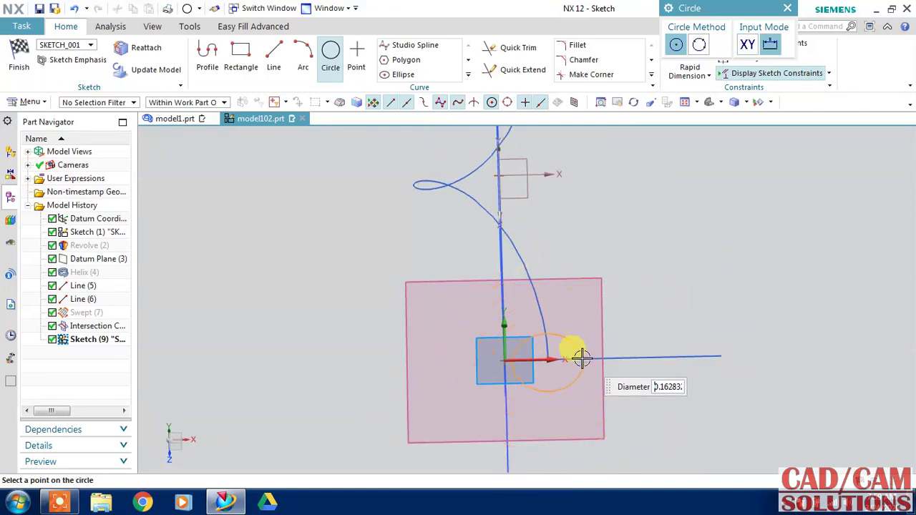
mouse_move(579, 358)
middle_down()
mouse_move(552, 379)
mouse_move(655, 319)
mouse_move(668, 334)
middle_up()
text(0.1)
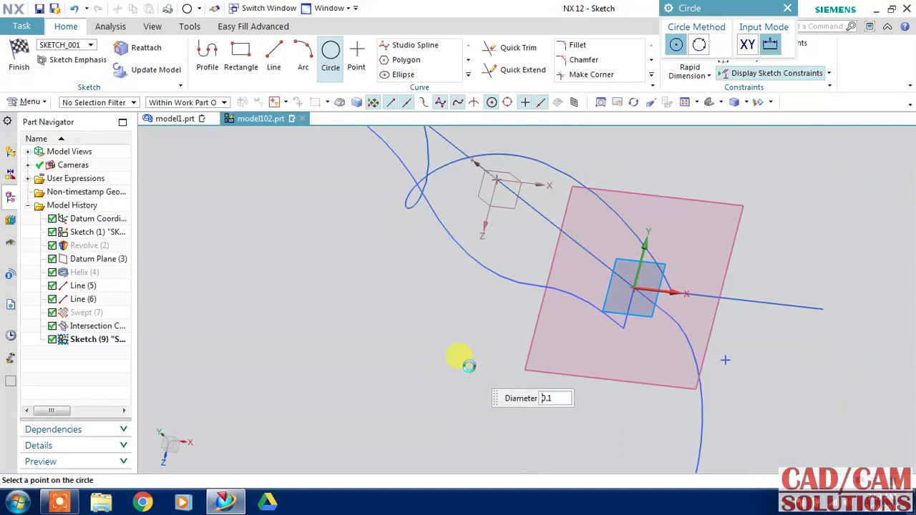
key(Return)
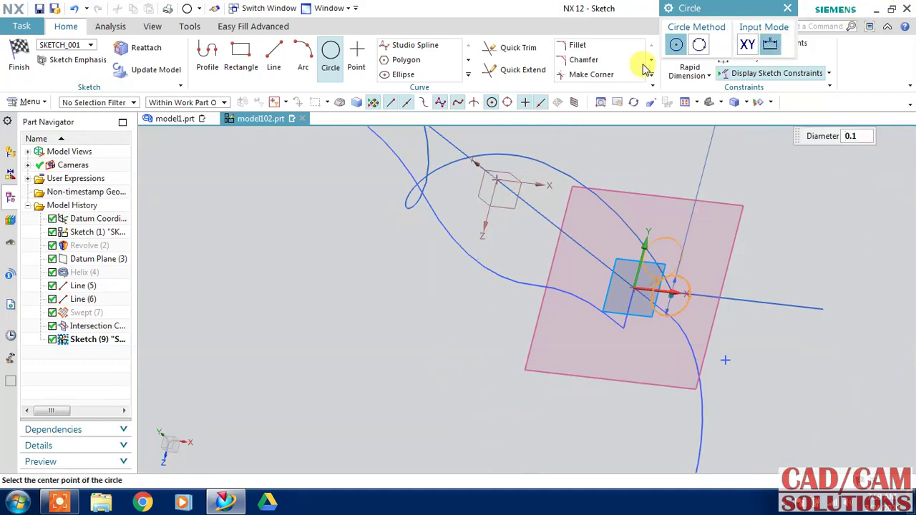
click(13, 62)
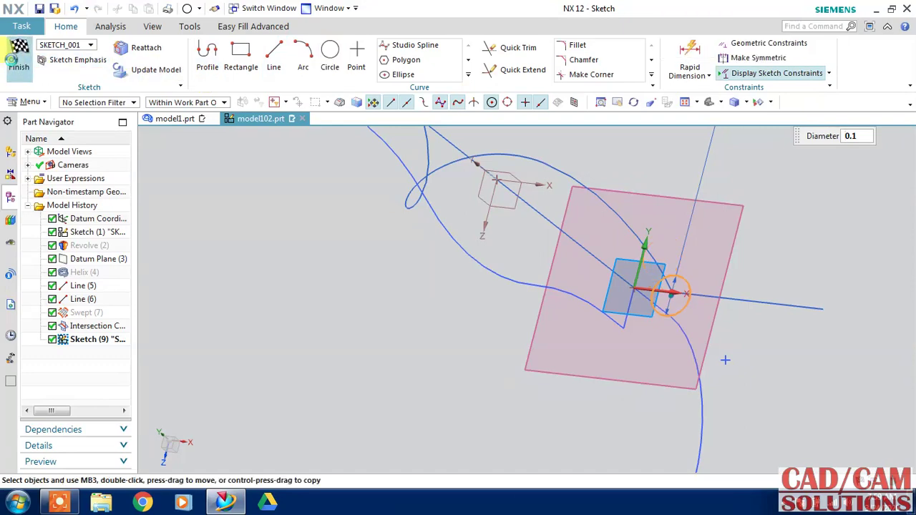
middle_drag(149, 189, 365, 257)
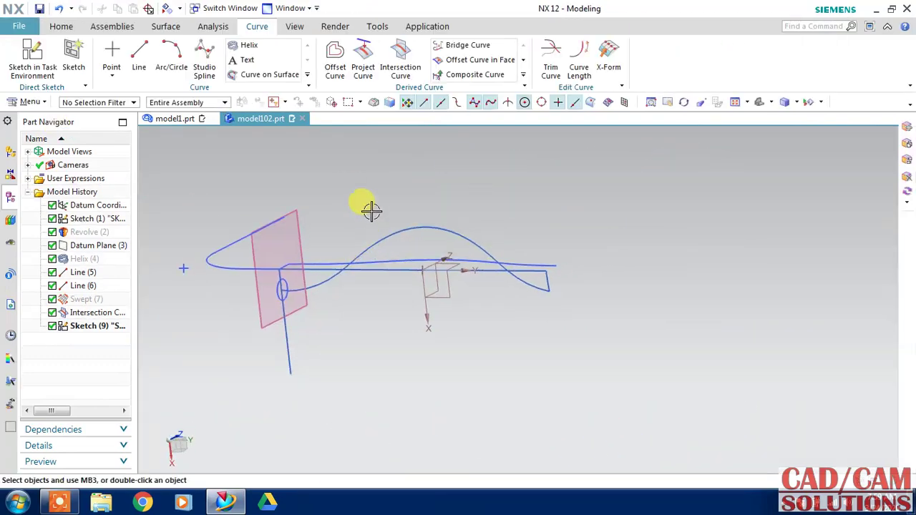
Start a swept surface with the 0.1 circle as section and the first guide curve
click(166, 28)
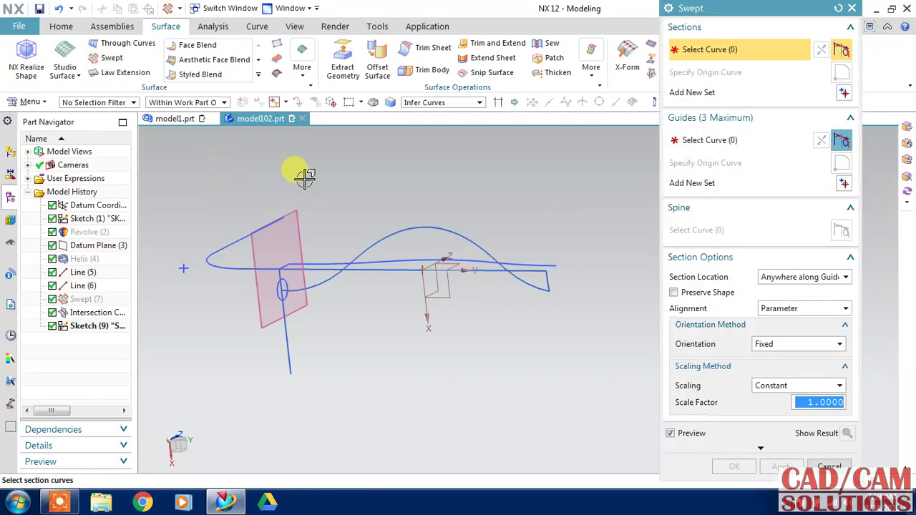
click(291, 302)
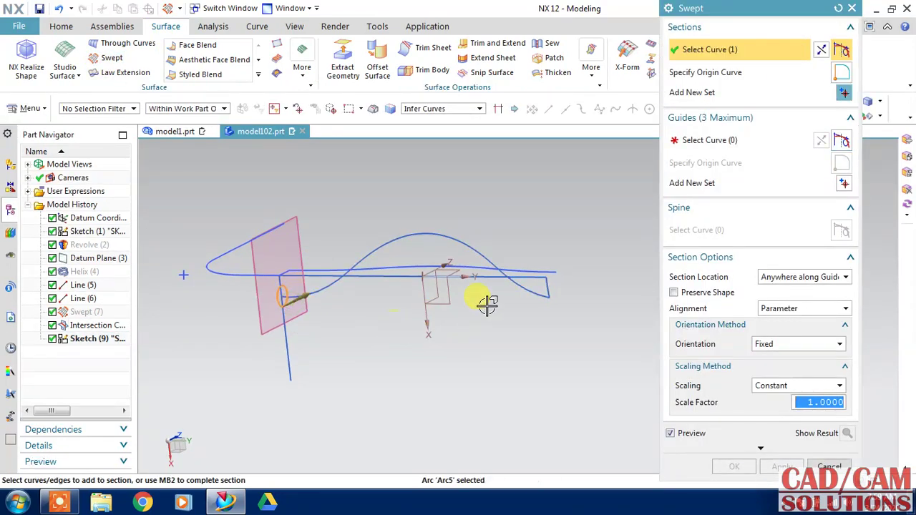
click(710, 147)
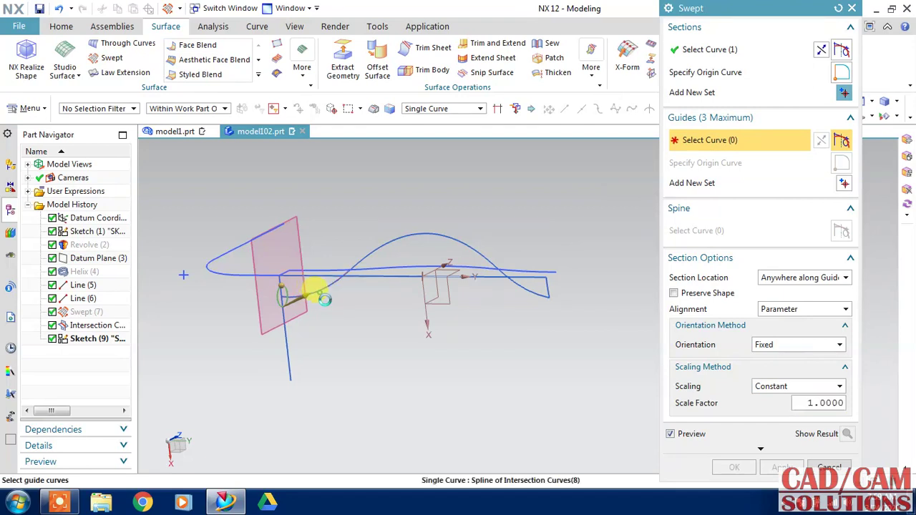
click(317, 290)
After trying Connected Curves, add the second and third guides with Single Curve and inspect the preview
click(432, 108)
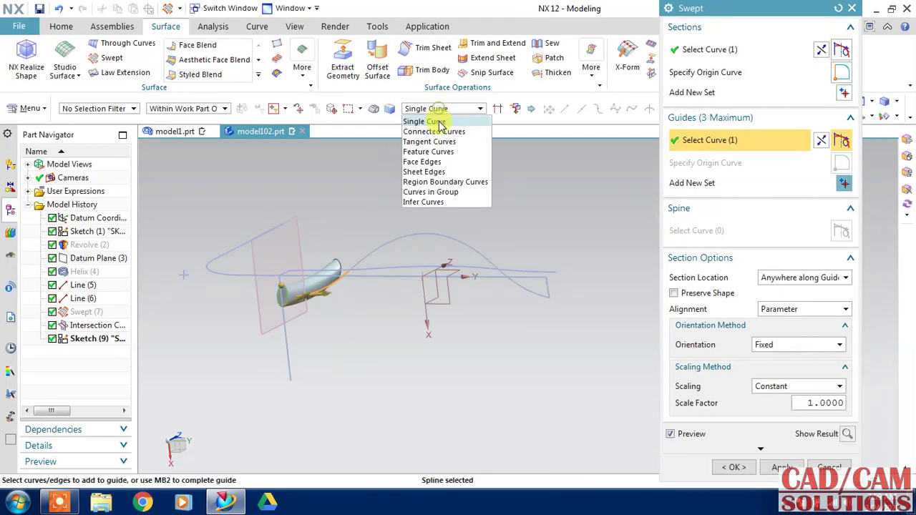
click(433, 129)
click(353, 252)
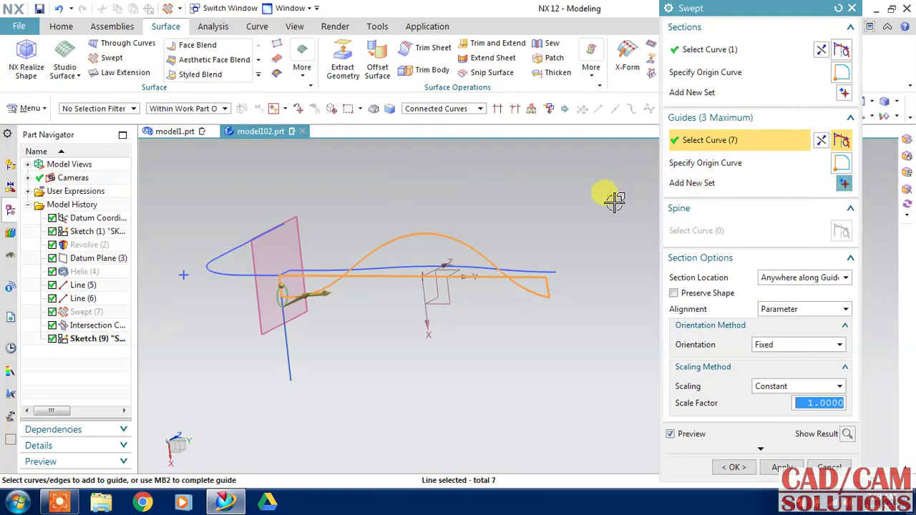
click(395, 240)
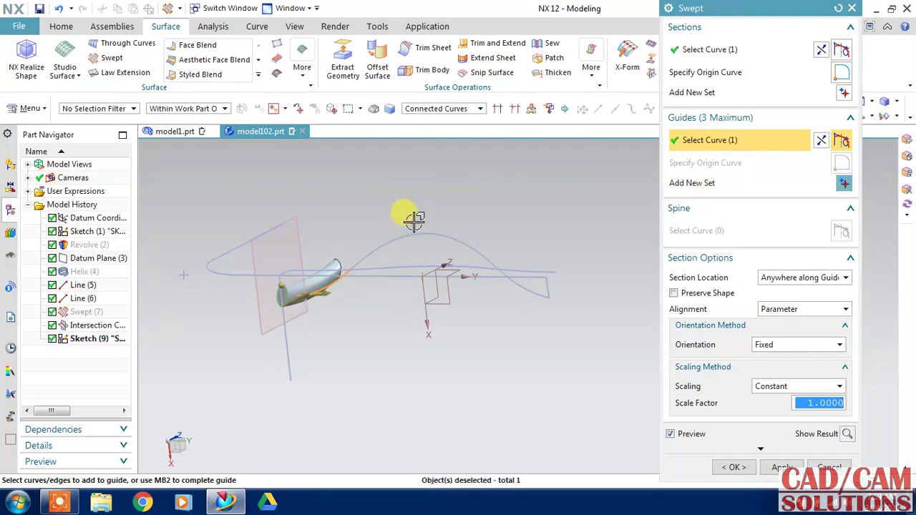
click(358, 255)
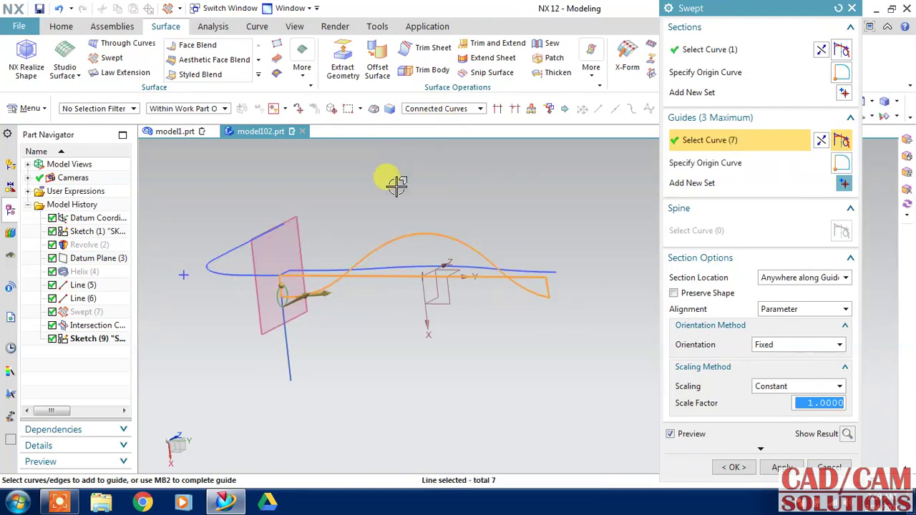
click(373, 252)
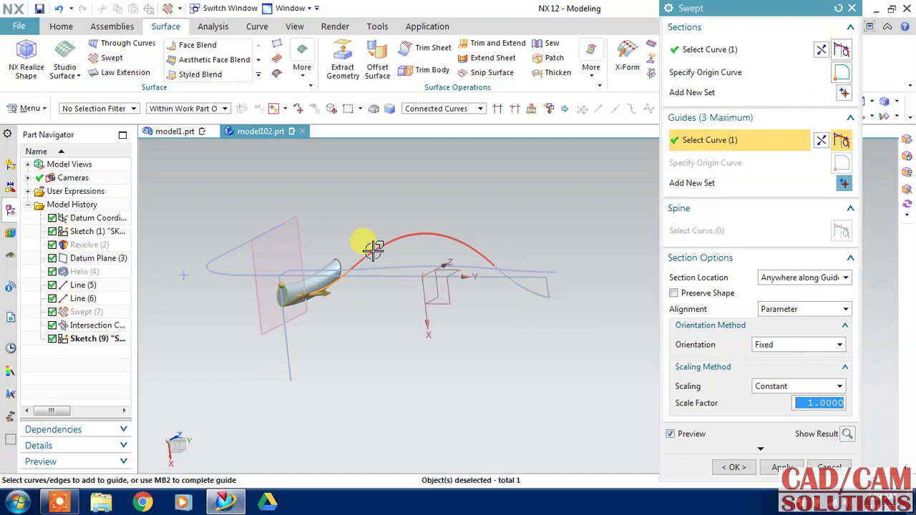
click(413, 109)
click(418, 119)
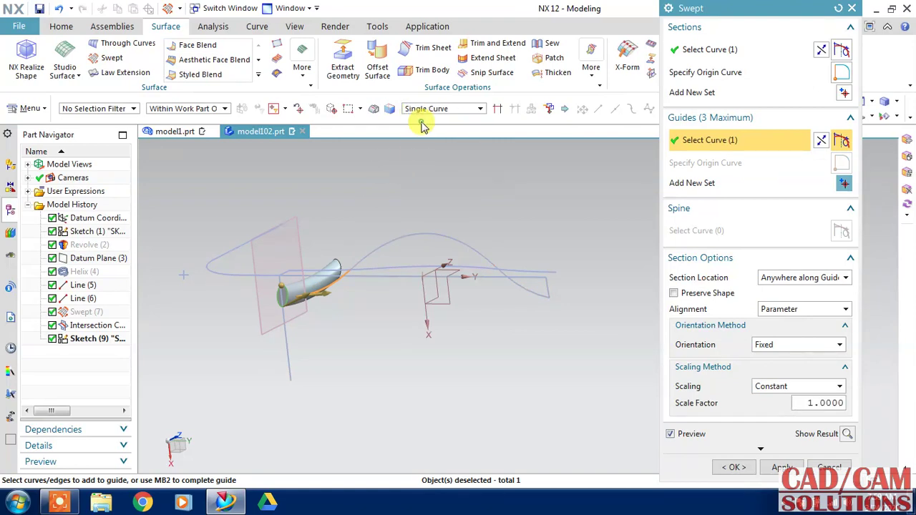
click(374, 254)
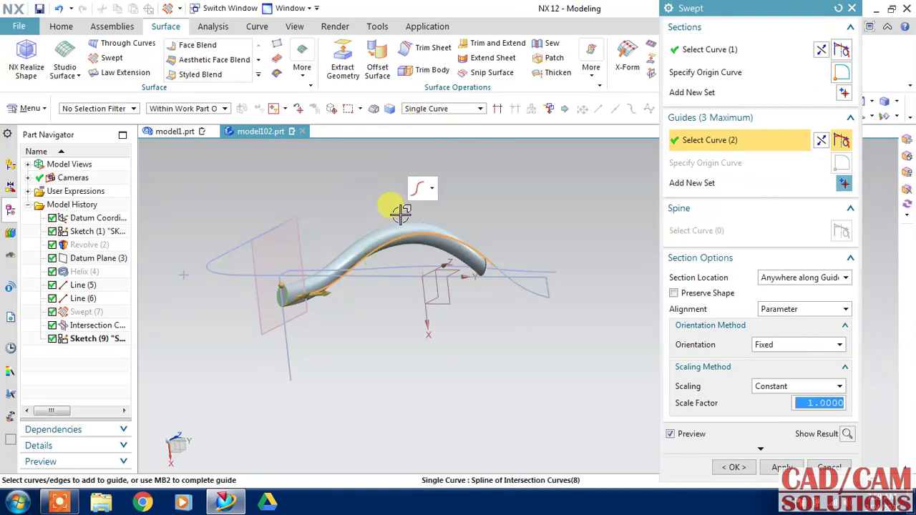
click(508, 278)
mouse_move(494, 339)
middle_down()
mouse_move(482, 385)
mouse_move(490, 402)
mouse_move(474, 350)
mouse_move(454, 348)
mouse_move(493, 367)
mouse_move(495, 348)
middle_up()
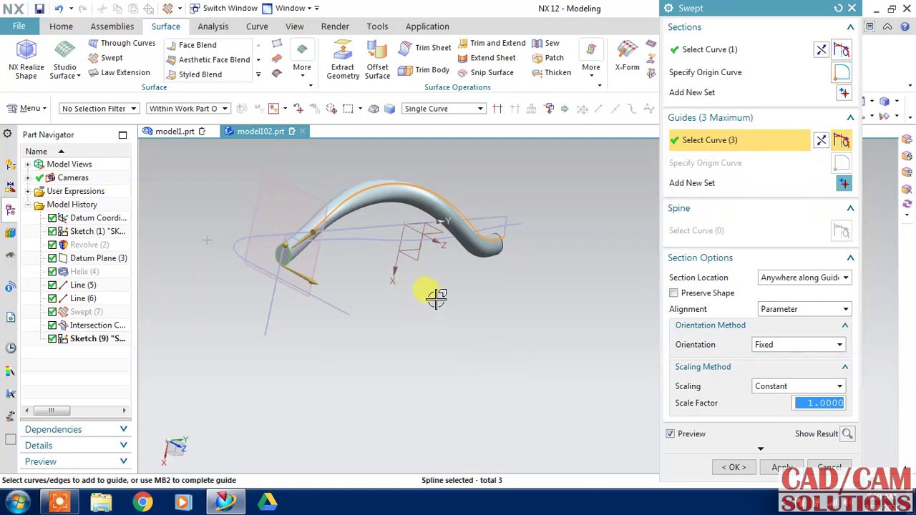
mouse_move(468, 307)
middle_down()
mouse_move(435, 310)
mouse_move(422, 332)
mouse_move(434, 370)
mouse_move(442, 339)
mouse_move(456, 338)
mouse_move(423, 364)
mouse_move(433, 359)
middle_up()
shift+middle_drag(319, 379, 312, 394)
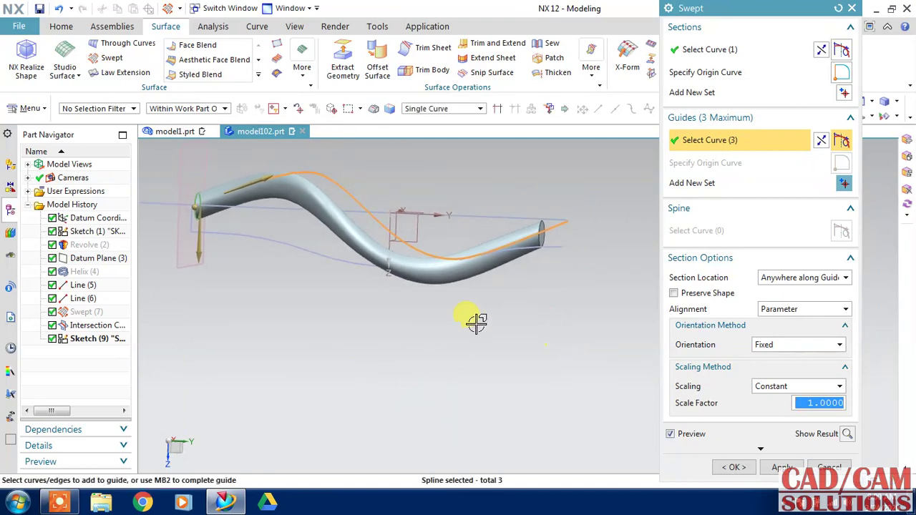
Reset the Swept dialog's section and guide selections
click(839, 9)
click(554, 269)
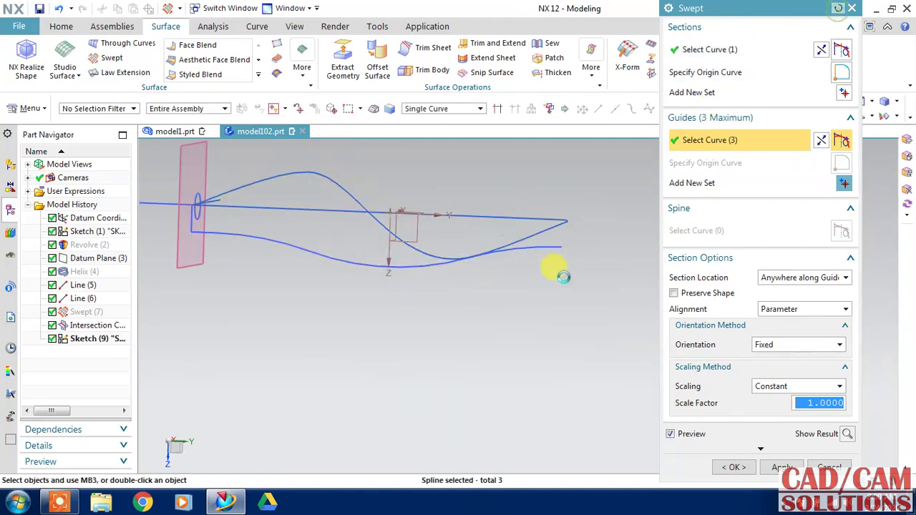
middle_drag(553, 290, 348, 236)
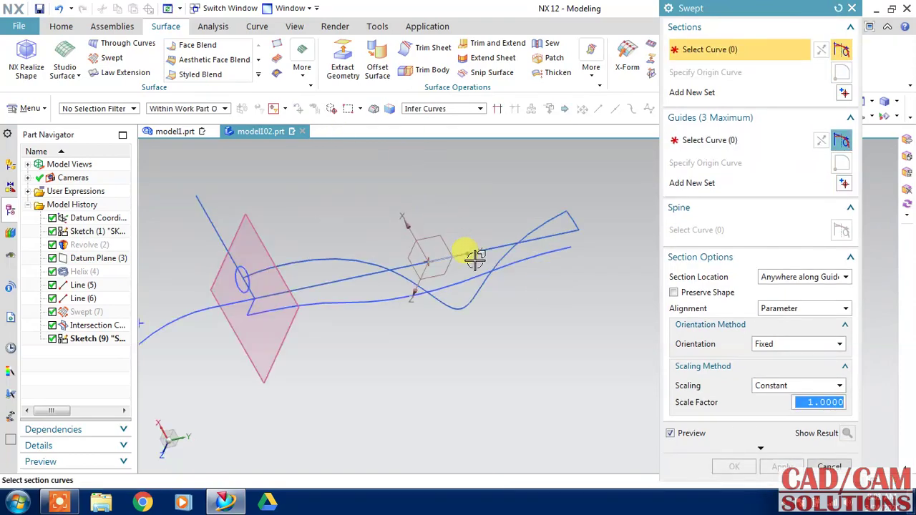
mouse_move(476, 259)
middle_down()
mouse_move(476, 205)
mouse_move(471, 232)
mouse_move(503, 286)
mouse_move(215, 372)
middle_up()
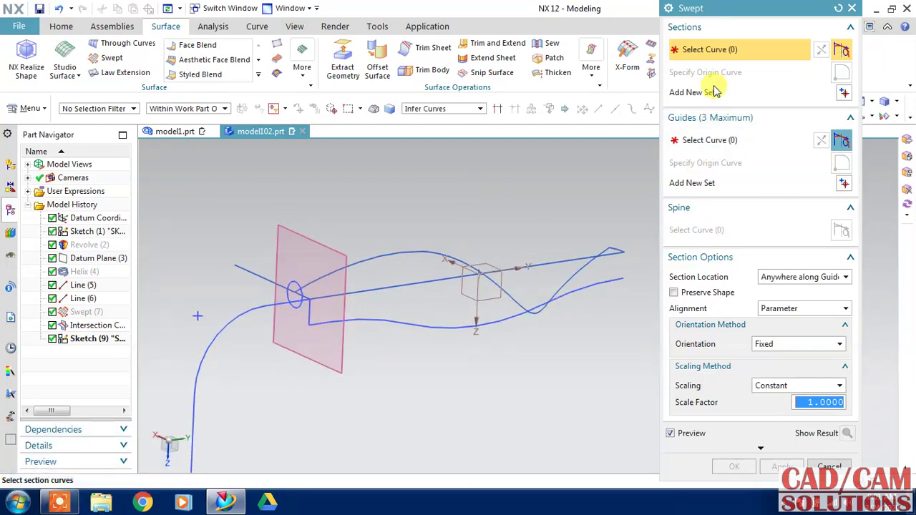
Sweep the 0.1 circle along the Tangent Curves guide chain to create Swept (10)
click(294, 285)
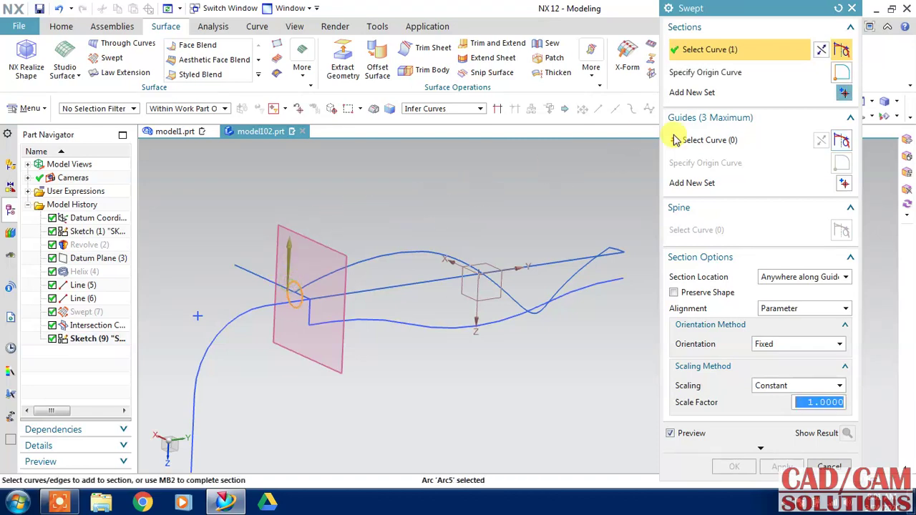
click(707, 143)
click(437, 111)
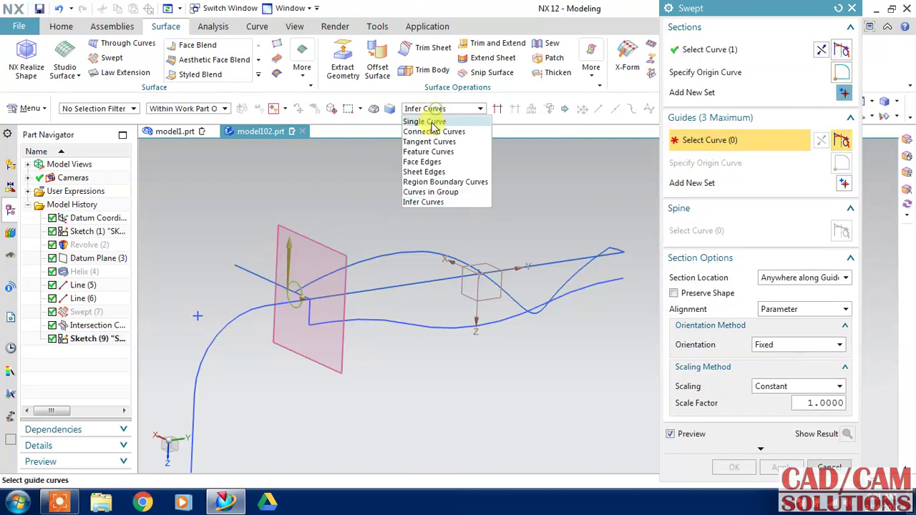
click(428, 141)
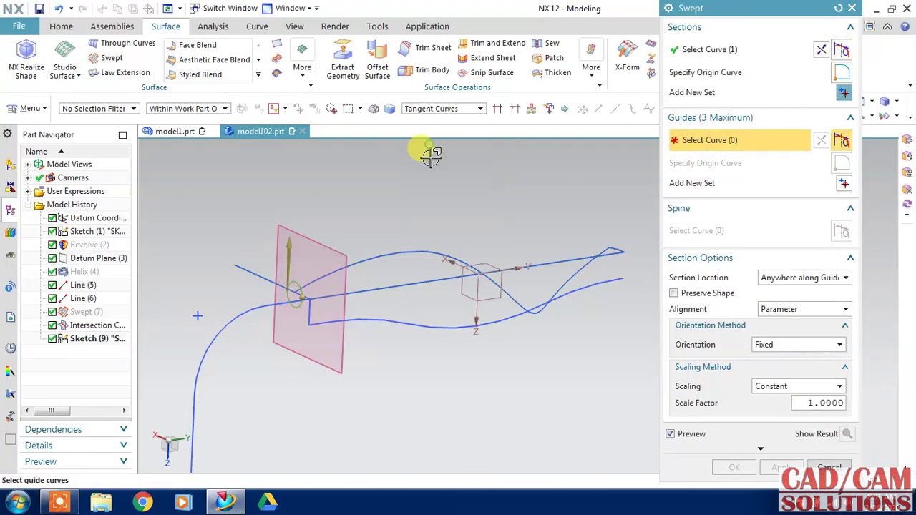
click(315, 274)
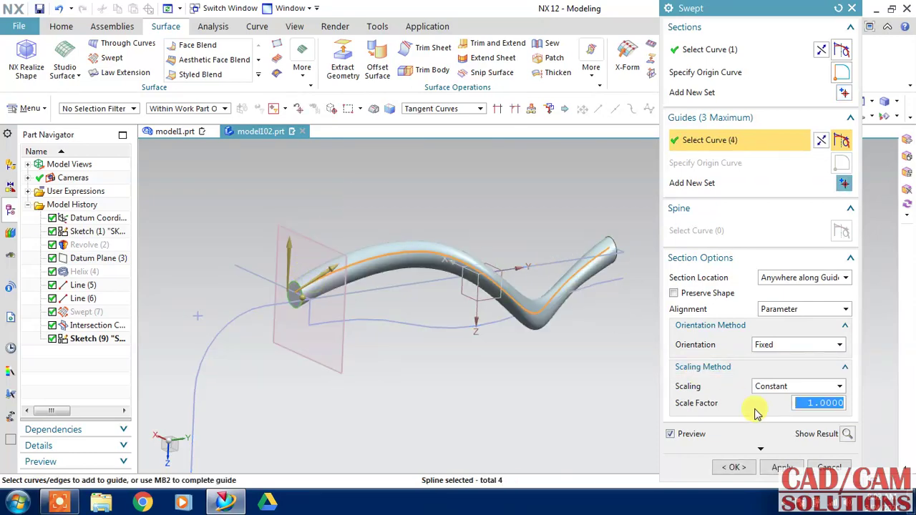
middle_drag(614, 429, 531, 384)
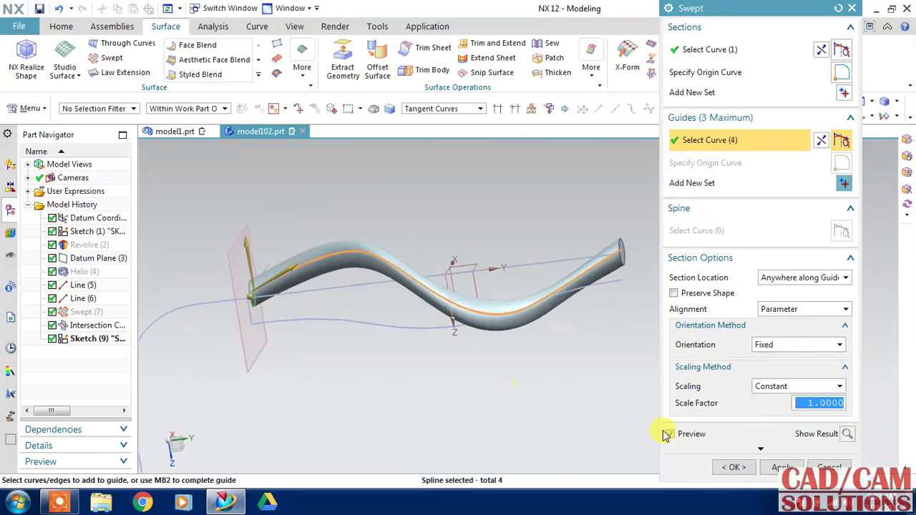
click(735, 469)
mouse_move(587, 377)
middle_down()
mouse_move(538, 360)
mouse_move(546, 346)
mouse_move(536, 360)
middle_up()
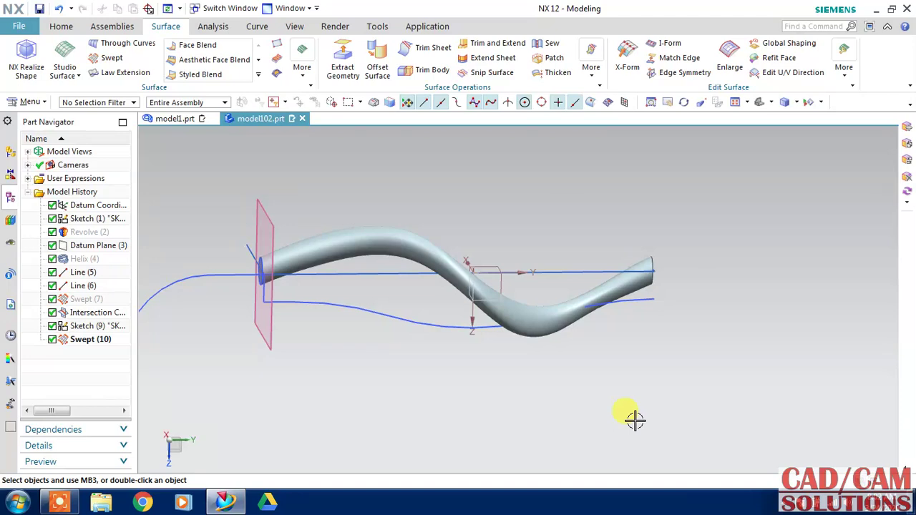
Pattern Swept (10) circularly about Line (6), six copies over 360°
click(386, 240)
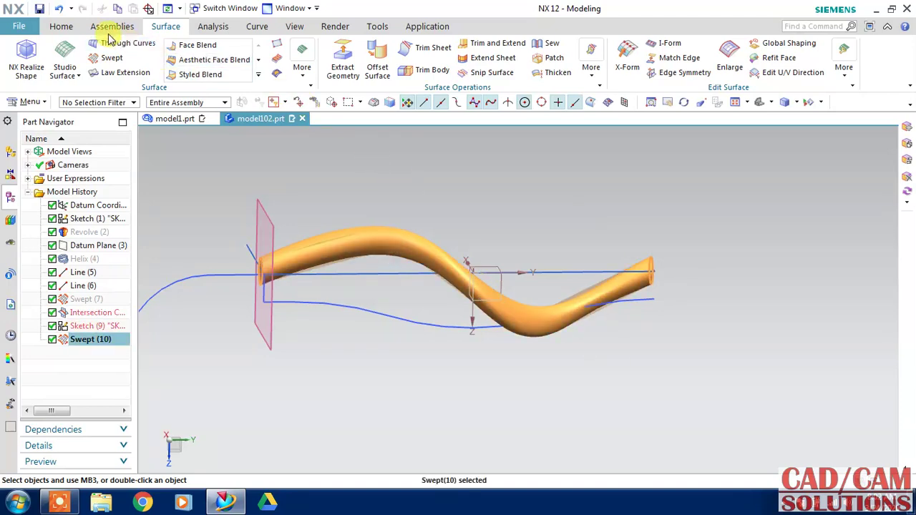
click(71, 27)
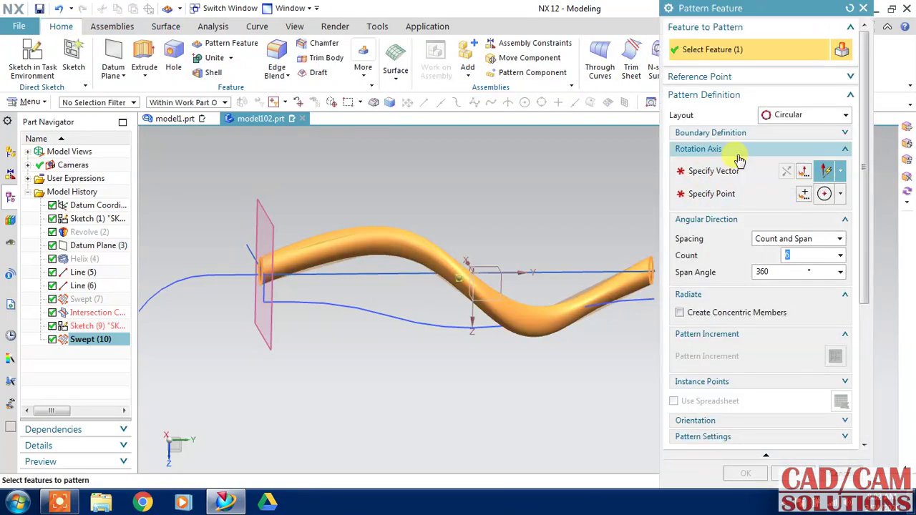
click(729, 174)
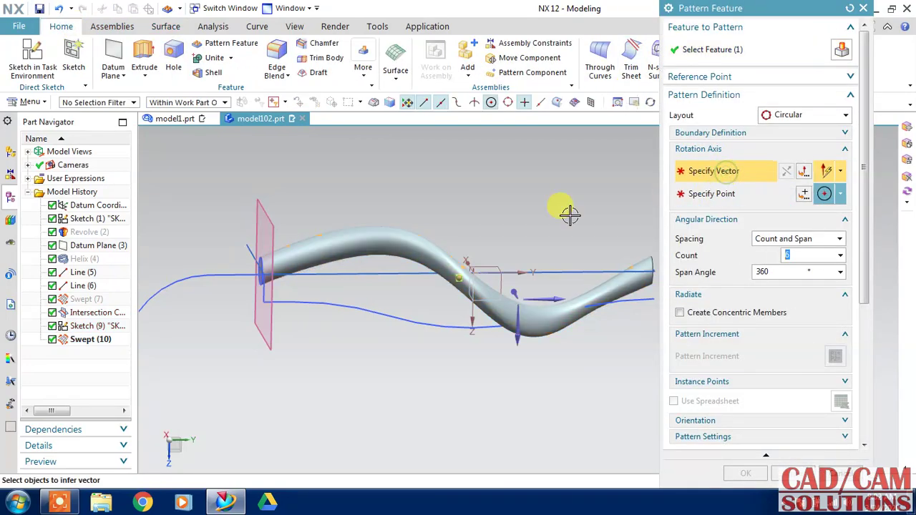
click(385, 269)
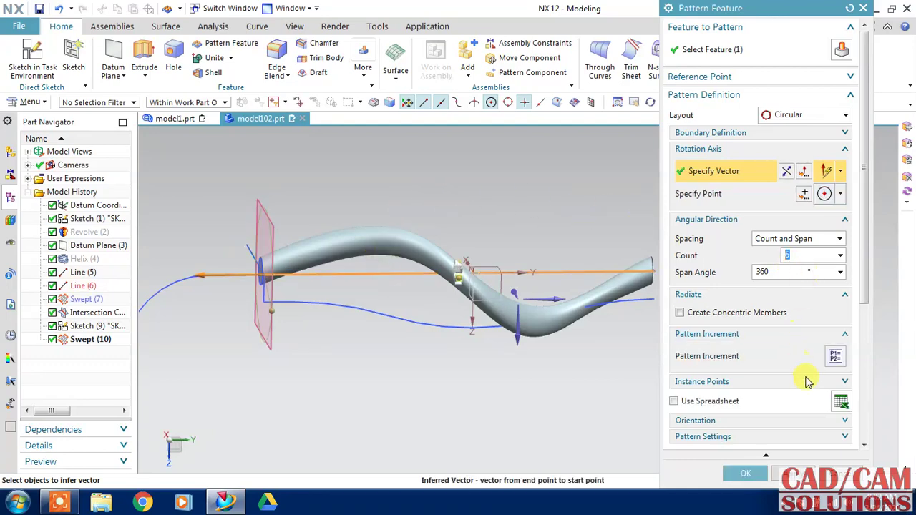
click(746, 473)
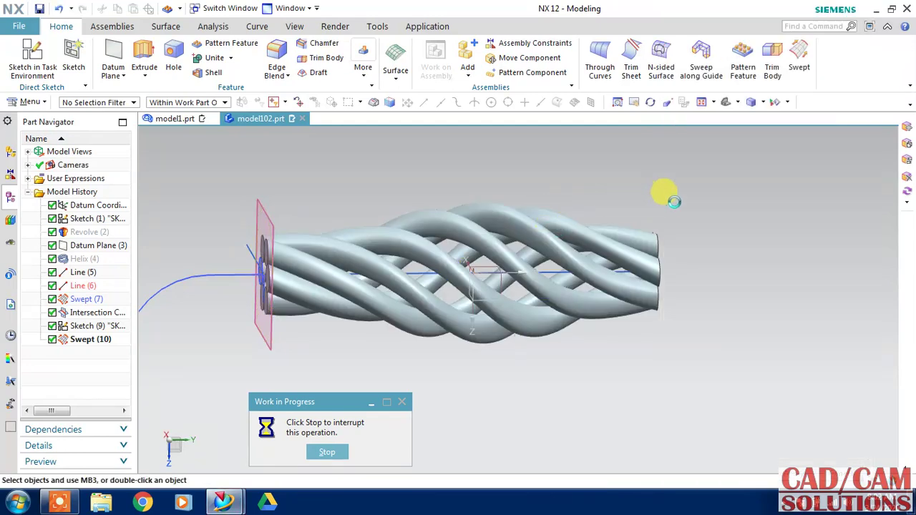
mouse_move(720, 251)
middle_down()
mouse_move(727, 269)
mouse_move(709, 241)
mouse_move(723, 245)
mouse_move(727, 224)
mouse_move(714, 203)
mouse_move(722, 229)
middle_up()
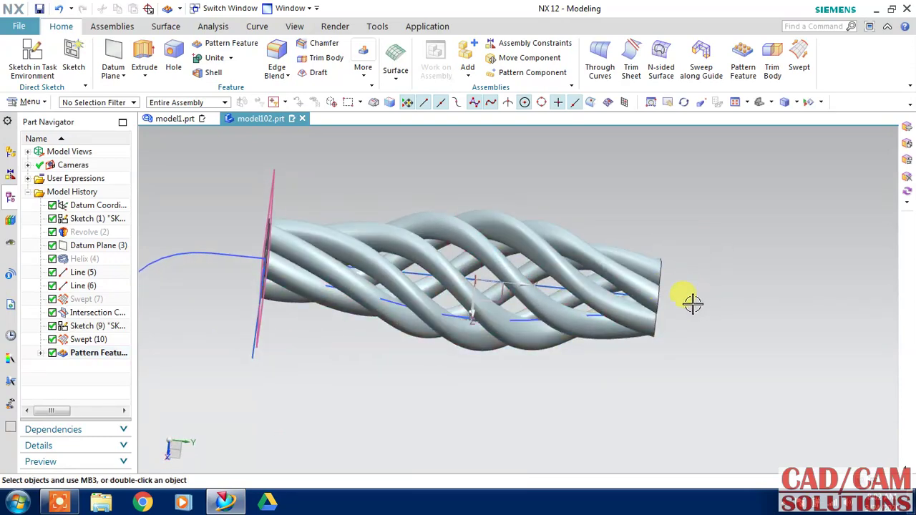
mouse_move(691, 302)
middle_down()
mouse_move(690, 313)
mouse_move(687, 298)
mouse_move(707, 309)
middle_up()
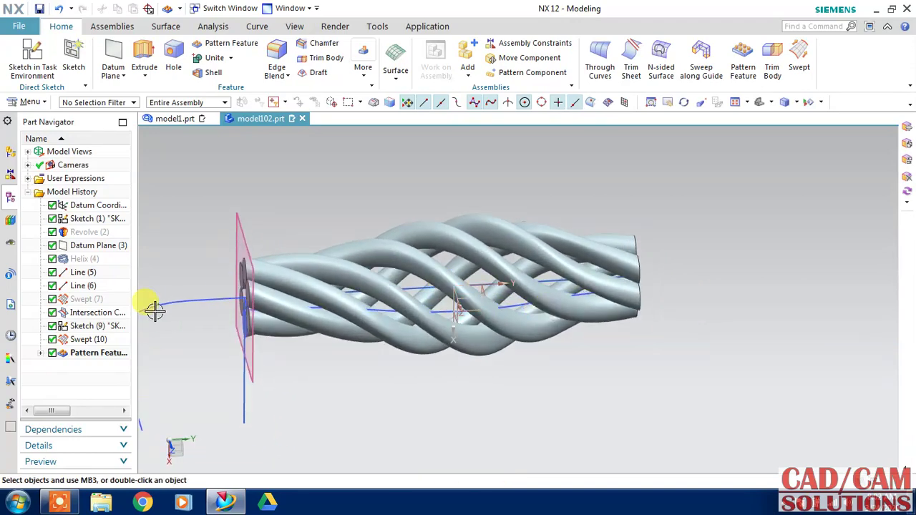
click(52, 353)
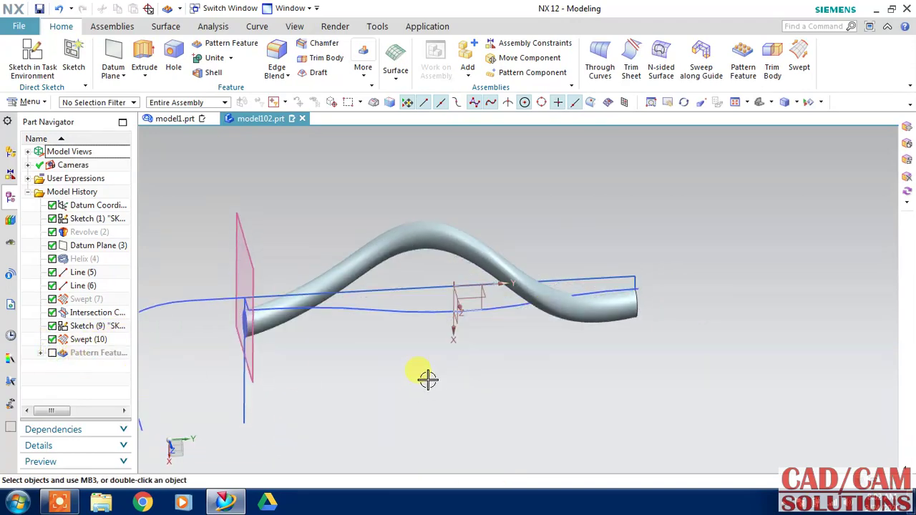
click(52, 340)
mouse_move(584, 352)
middle_down()
mouse_move(594, 286)
mouse_move(575, 300)
mouse_move(583, 323)
mouse_move(589, 254)
mouse_move(609, 268)
middle_up()
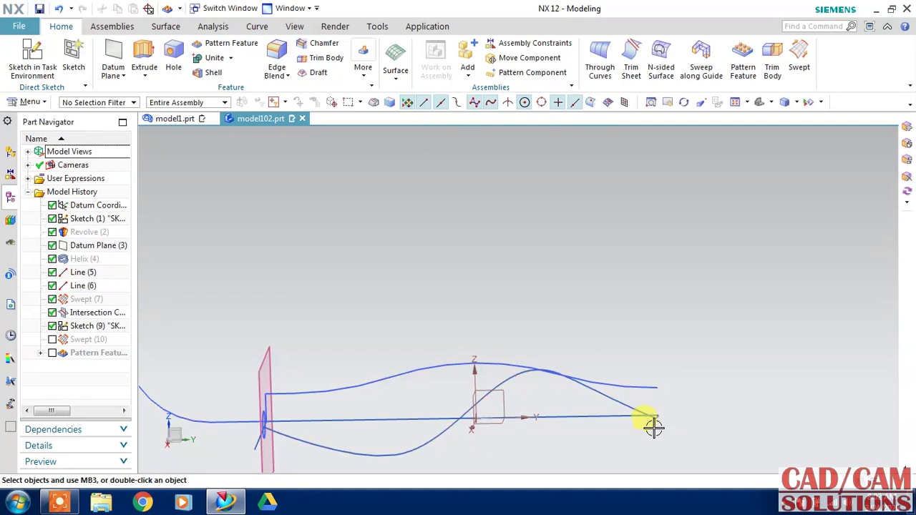
mouse_move(658, 424)
middle_down()
mouse_move(627, 337)
mouse_move(379, 373)
middle_up()
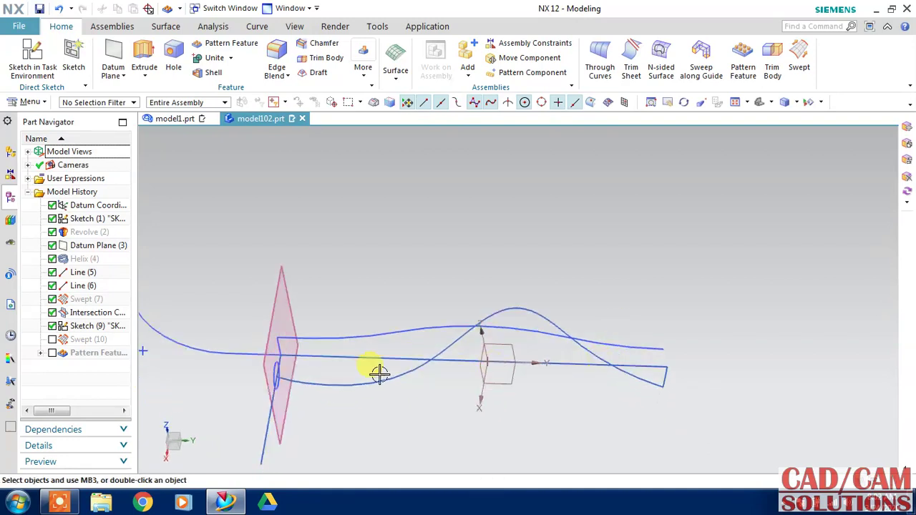
click(52, 339)
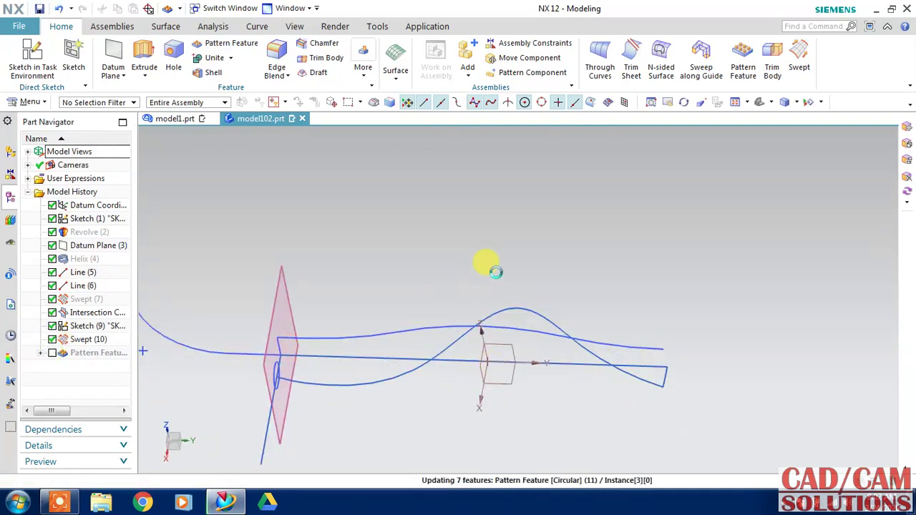
mouse_move(536, 258)
middle_down()
mouse_move(596, 265)
mouse_move(587, 251)
mouse_move(559, 246)
mouse_move(603, 266)
mouse_move(647, 269)
middle_up()
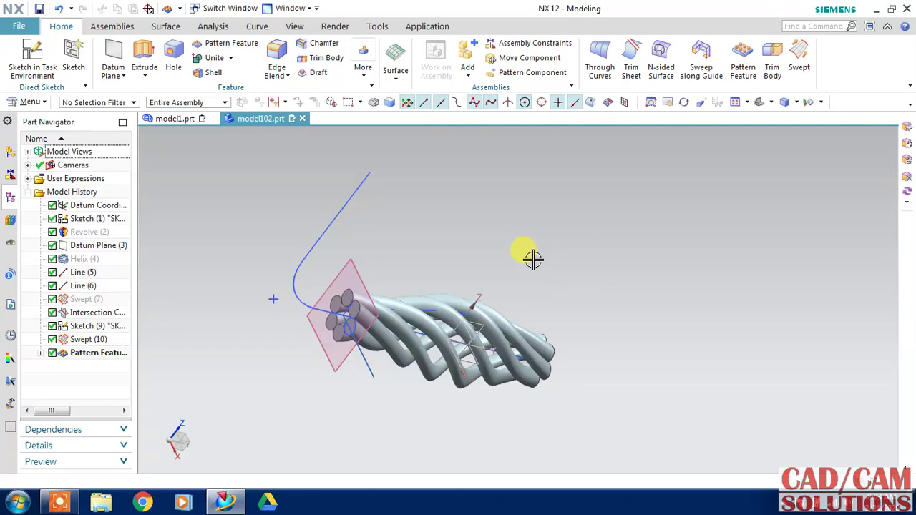
mouse_move(513, 243)
middle_down()
mouse_move(468, 241)
mouse_move(494, 228)
middle_up()
Start a sketch on Datum Plane (3) with its orientation vector set
click(348, 294)
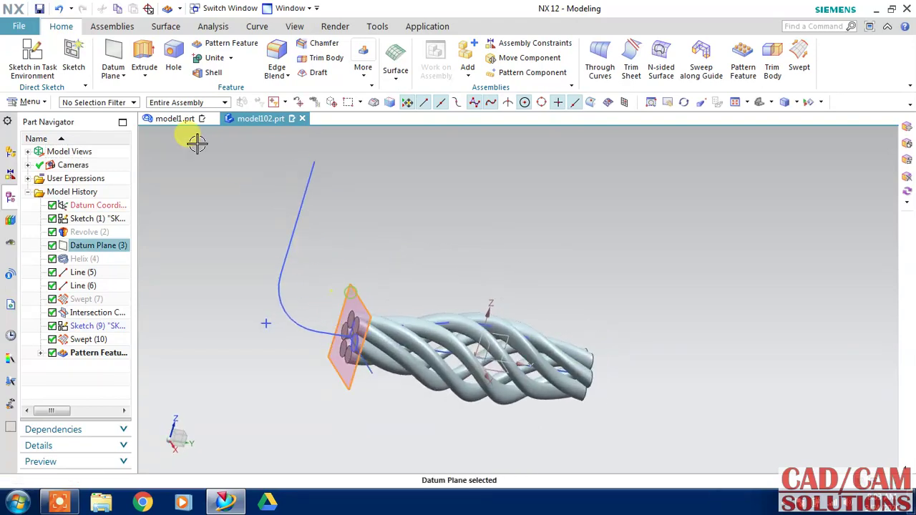
click(23, 64)
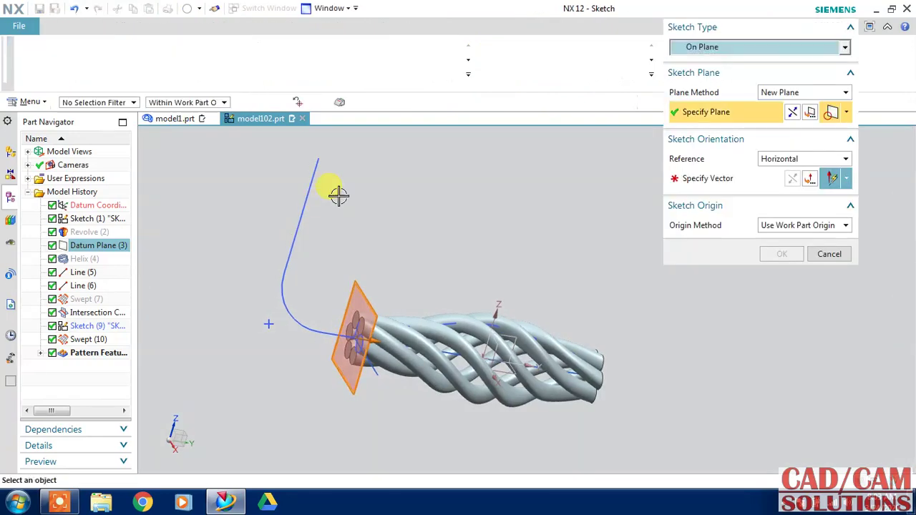
click(719, 183)
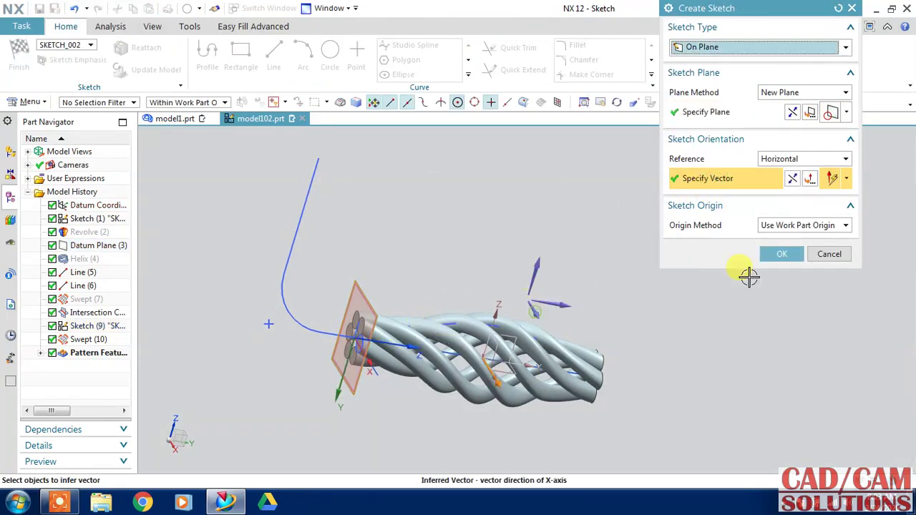
click(779, 253)
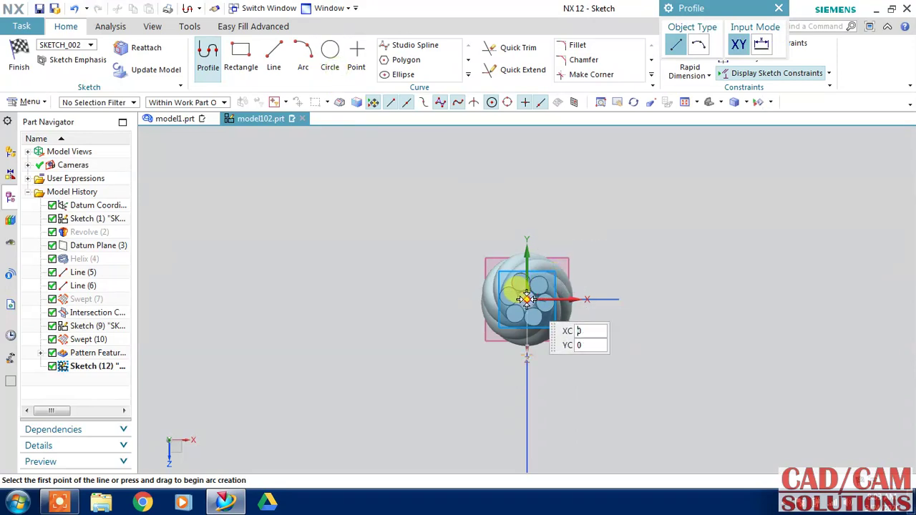
Draw a circle centred at the origin enclosing all six tube ends, then finish the sketch
click(521, 275)
scroll(533, 279, down, 3)
scroll(531, 272, down, 2)
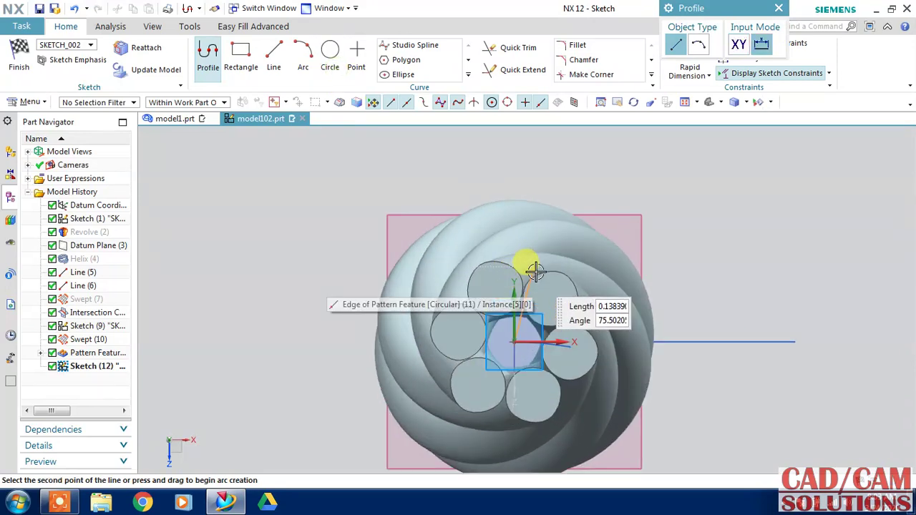
click(514, 342)
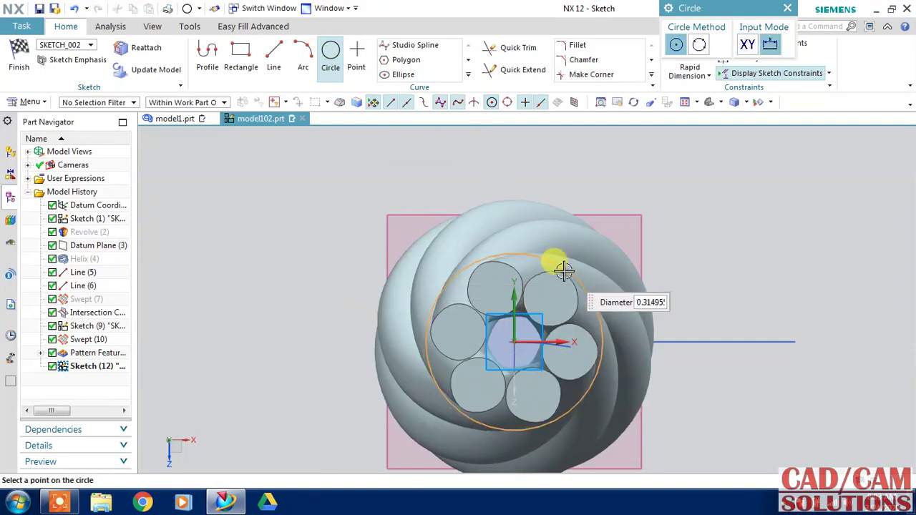
click(687, 253)
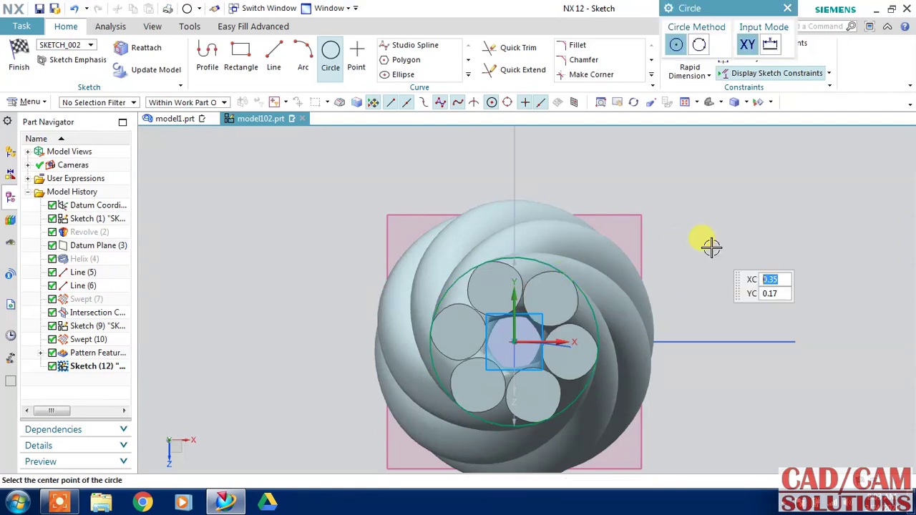
key(Escape)
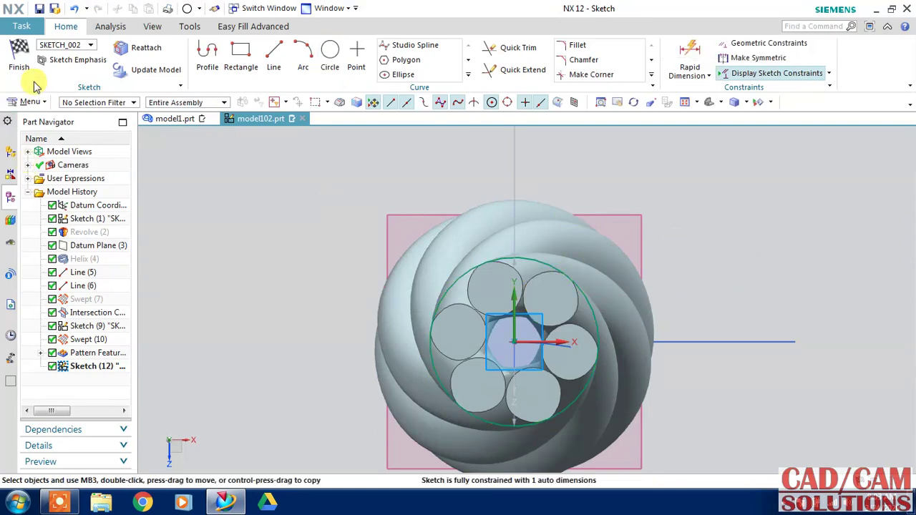
click(21, 65)
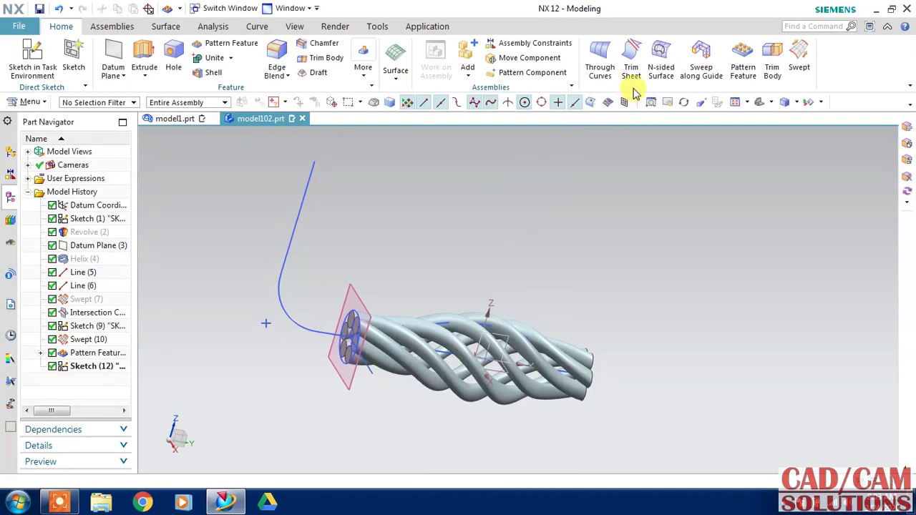
Sweep the enclosing circle along the elbow arc and vertical line to create Sweep (13)
click(694, 79)
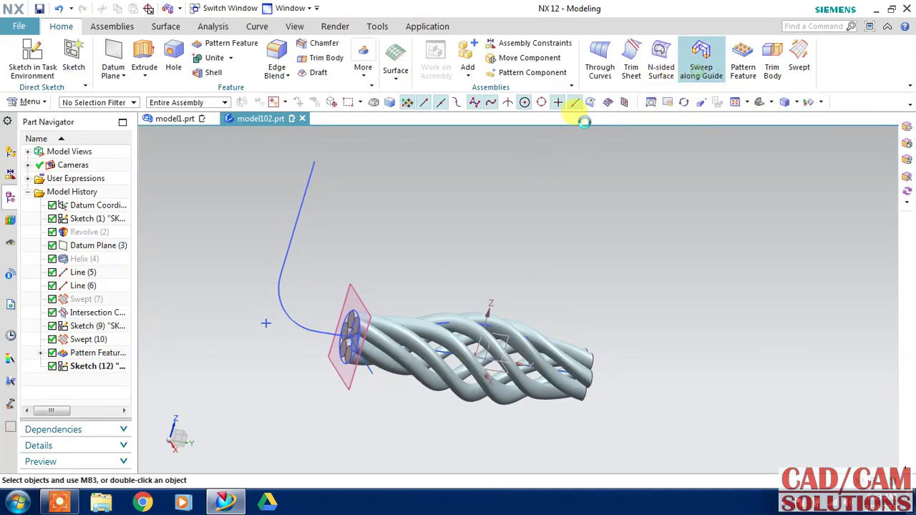
click(349, 312)
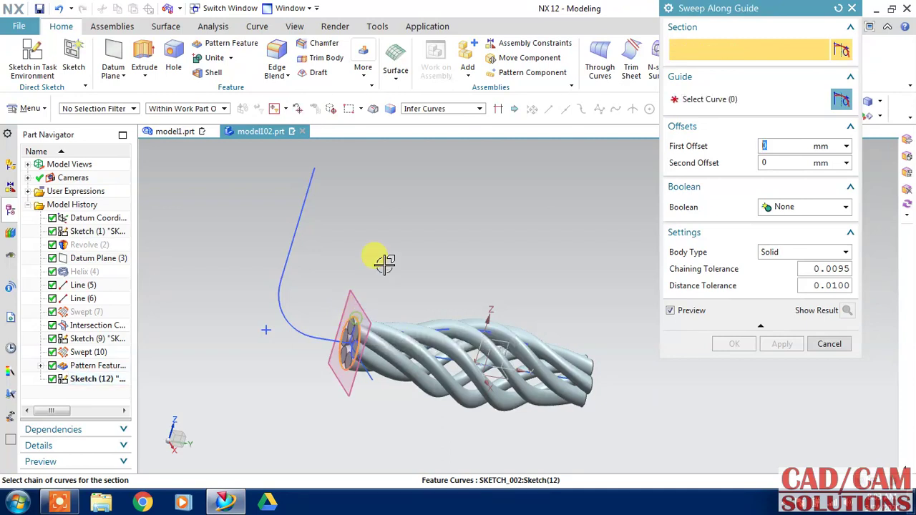
click(705, 98)
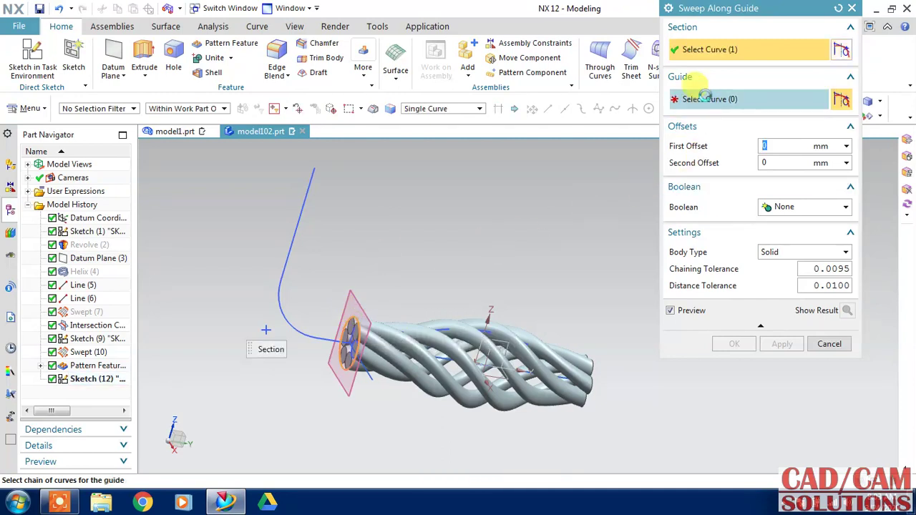
click(288, 325)
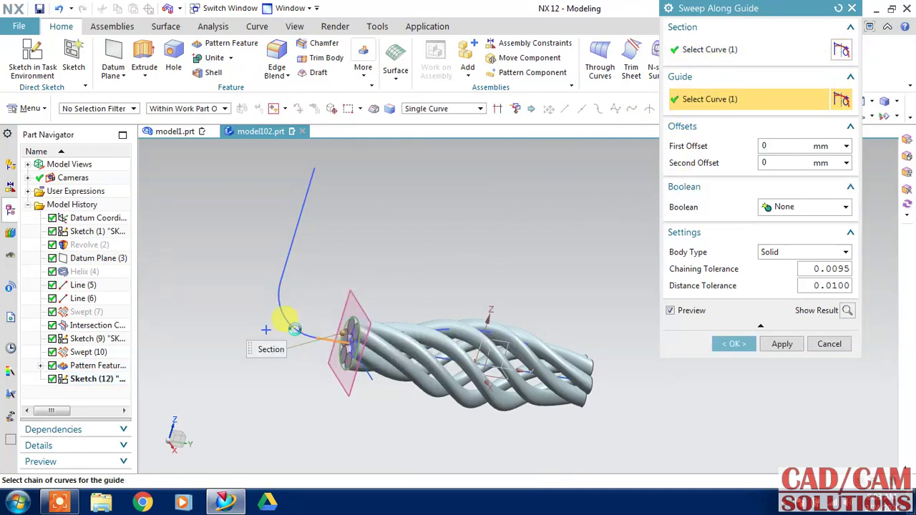
click(293, 230)
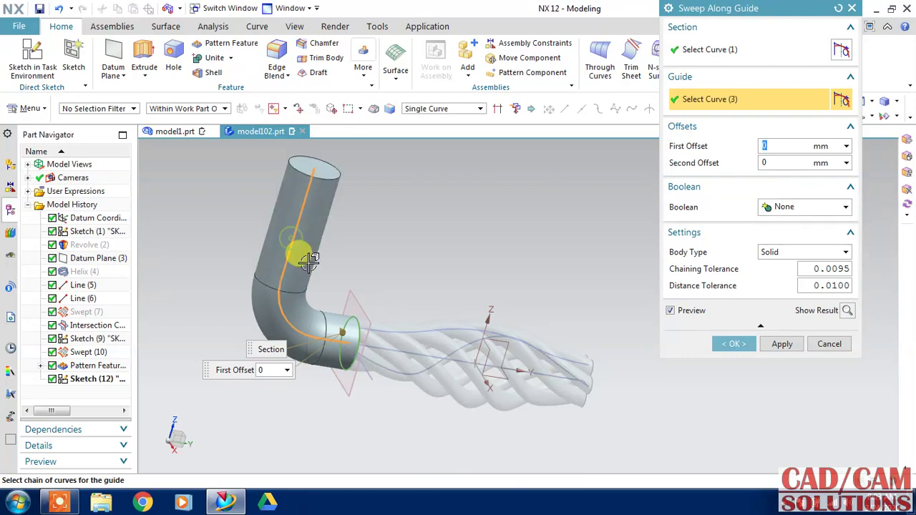
middle_drag(415, 257, 378, 241)
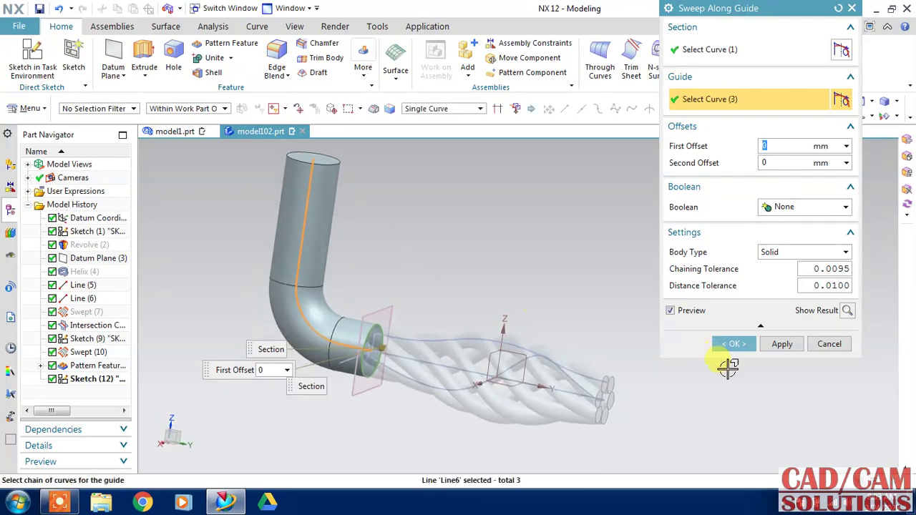
click(734, 343)
mouse_move(620, 329)
middle_down()
mouse_move(574, 321)
mouse_move(581, 307)
mouse_move(608, 320)
middle_up()
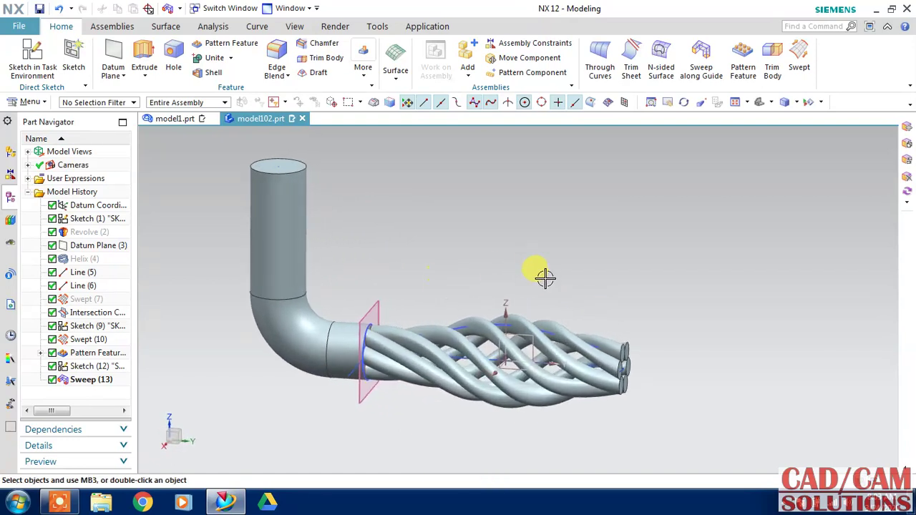
Mirror Sweep (13) across the XZ datum plane onto the bundle's other end
click(313, 320)
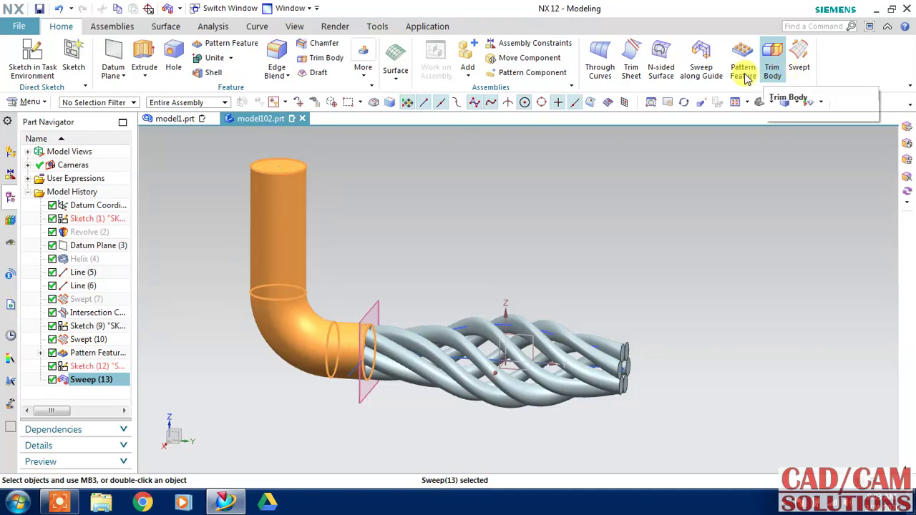
click(358, 82)
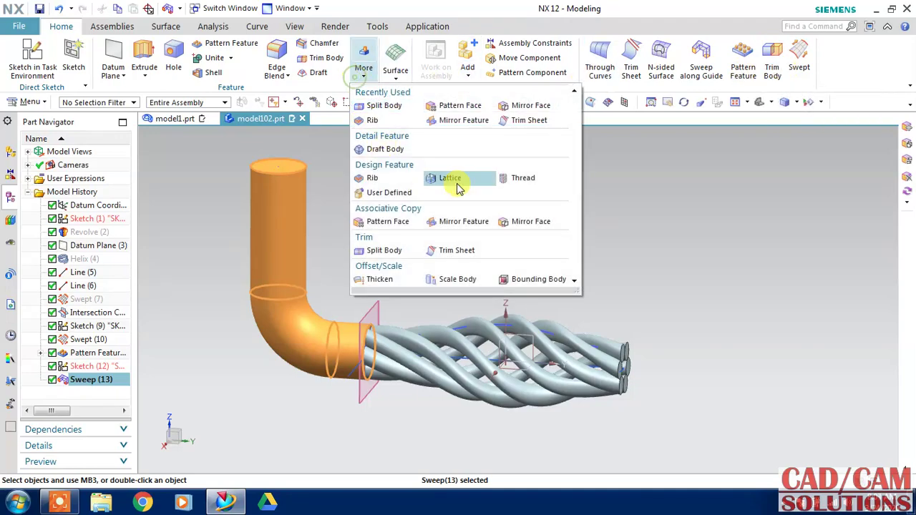
click(517, 222)
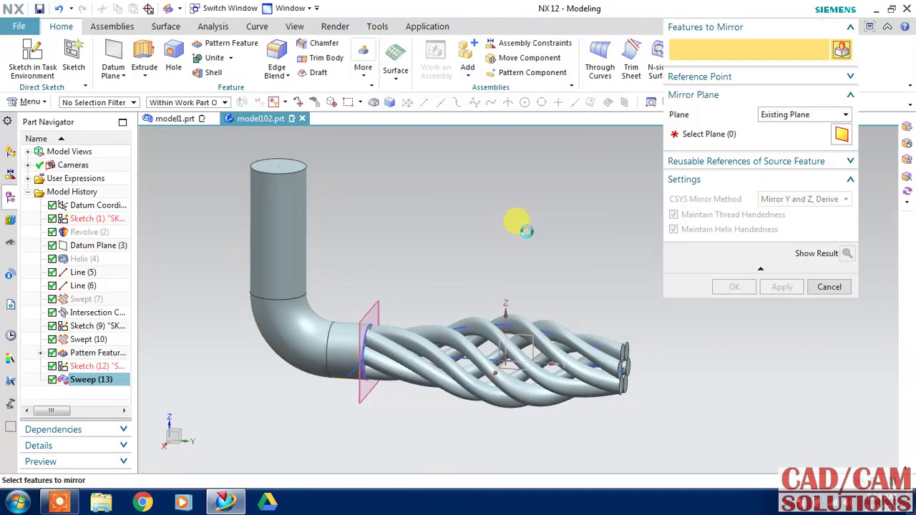
click(495, 341)
click(723, 283)
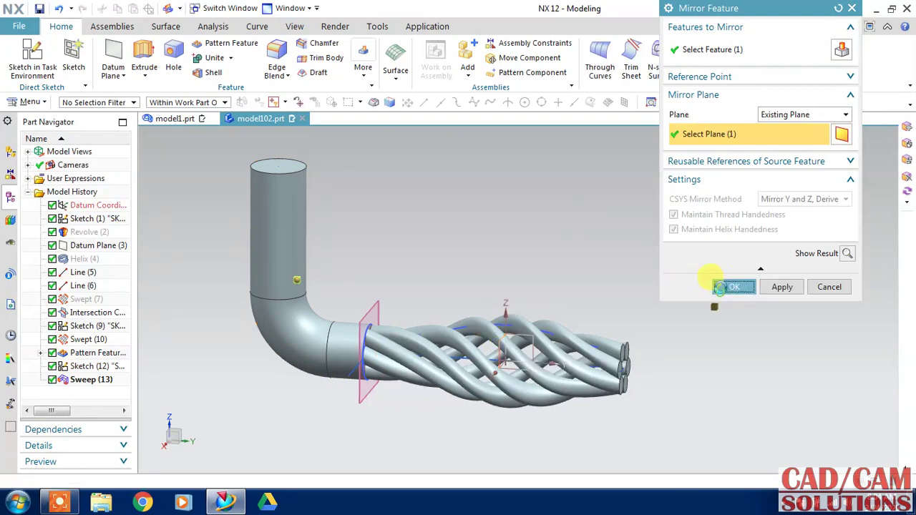
middle_drag(680, 263, 668, 258)
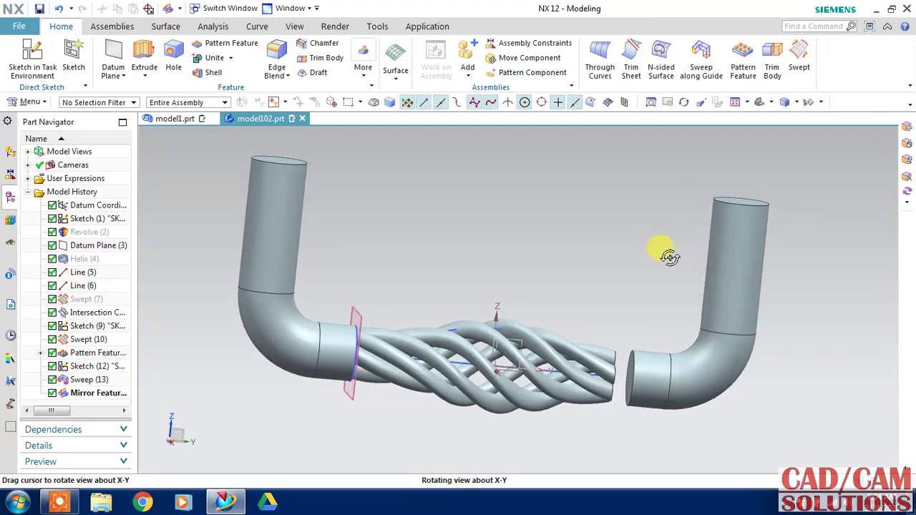
mouse_move(640, 296)
middle_down()
mouse_move(609, 307)
mouse_move(654, 312)
mouse_move(638, 307)
mouse_move(370, 357)
middle_up()
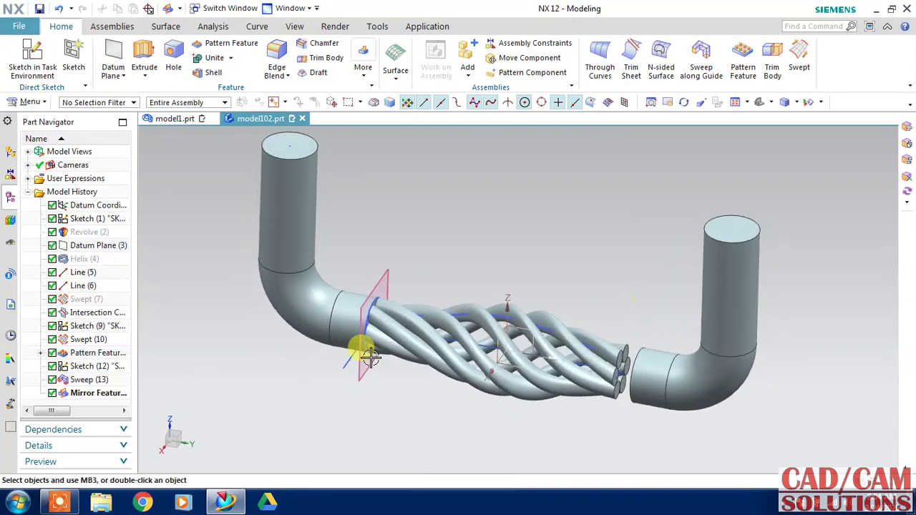
mouse_move(613, 378)
middle_down()
mouse_move(655, 408)
mouse_move(669, 401)
middle_up()
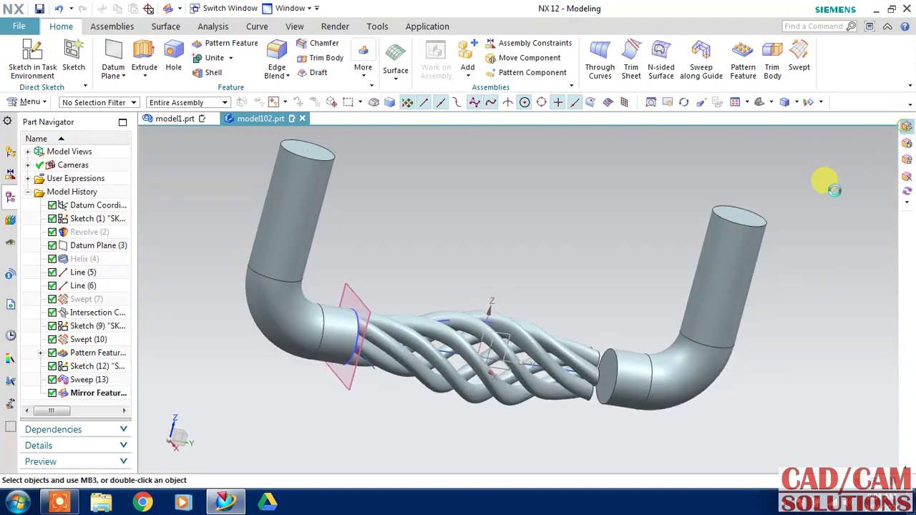
Move the mirrored pipe's end face 0.1 mm toward the bundle
key(ctrl+shift+m)
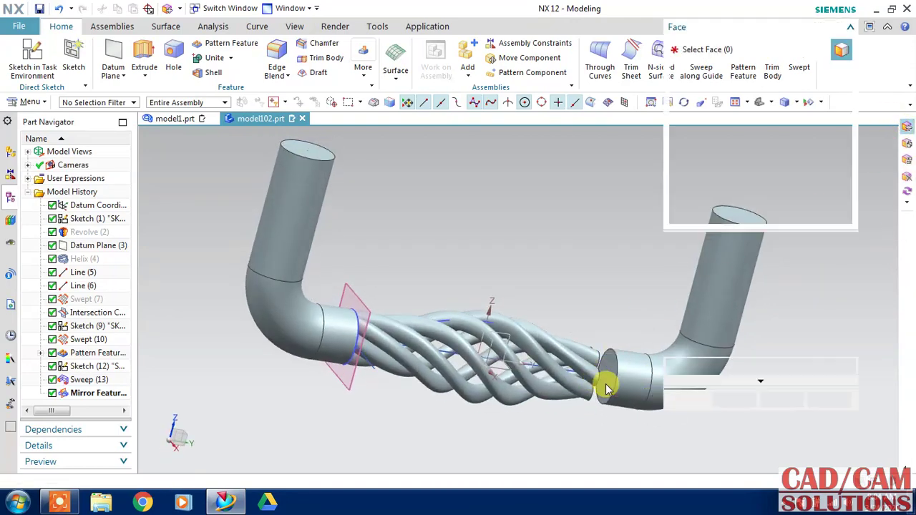
scroll(609, 366, up, 2)
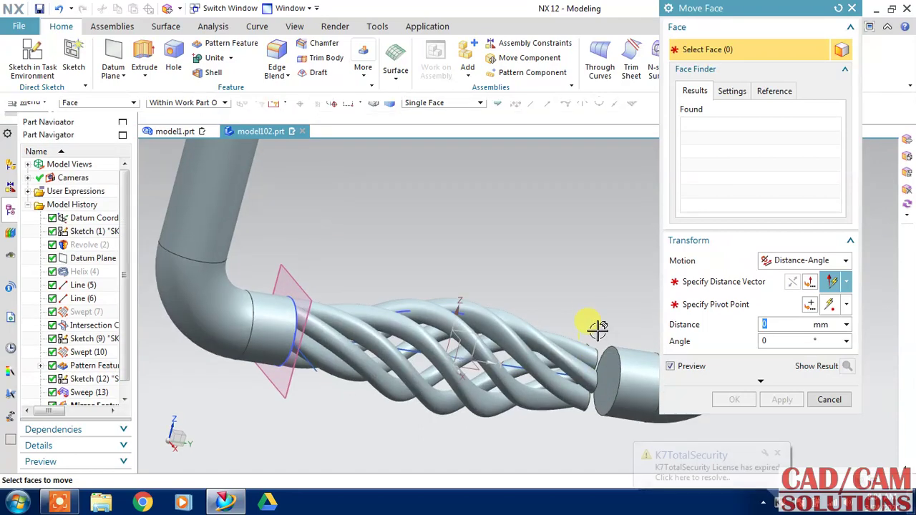
click(605, 368)
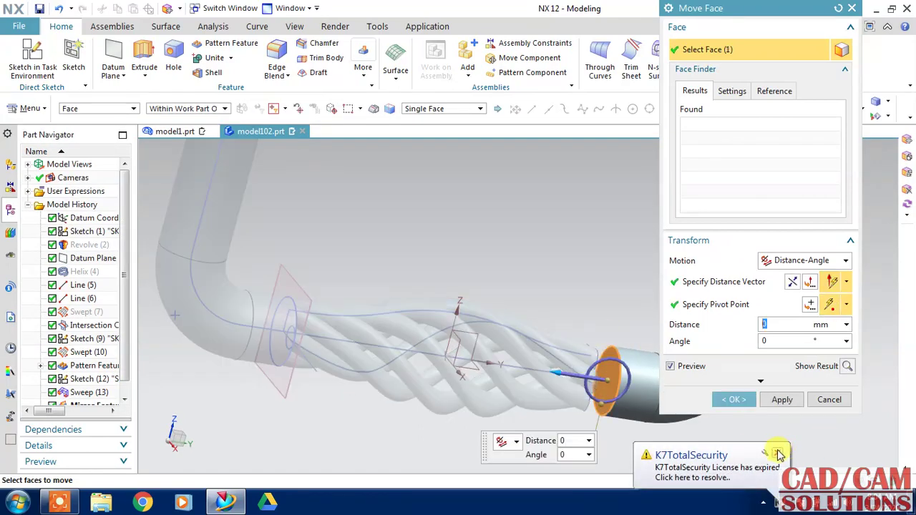
click(777, 453)
mouse_move(608, 301)
middle_down()
mouse_move(426, 265)
mouse_move(428, 272)
middle_up()
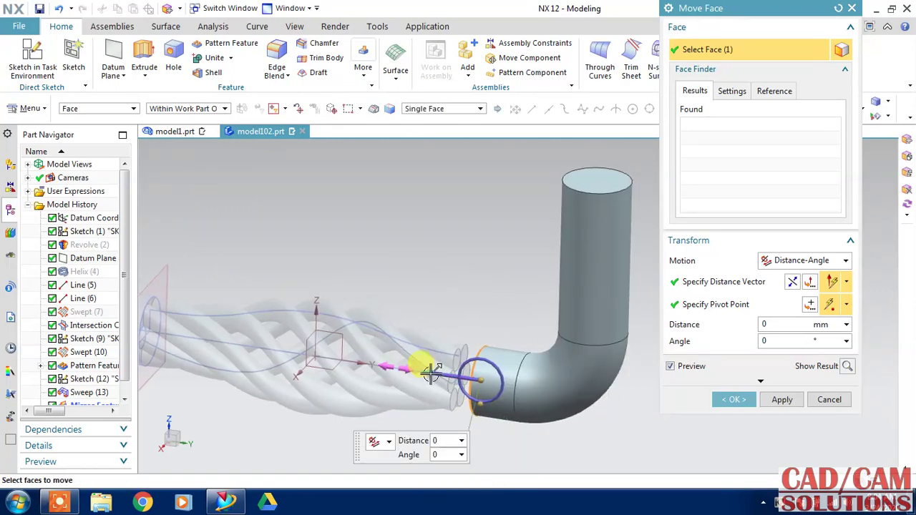
click(444, 440)
text(2)
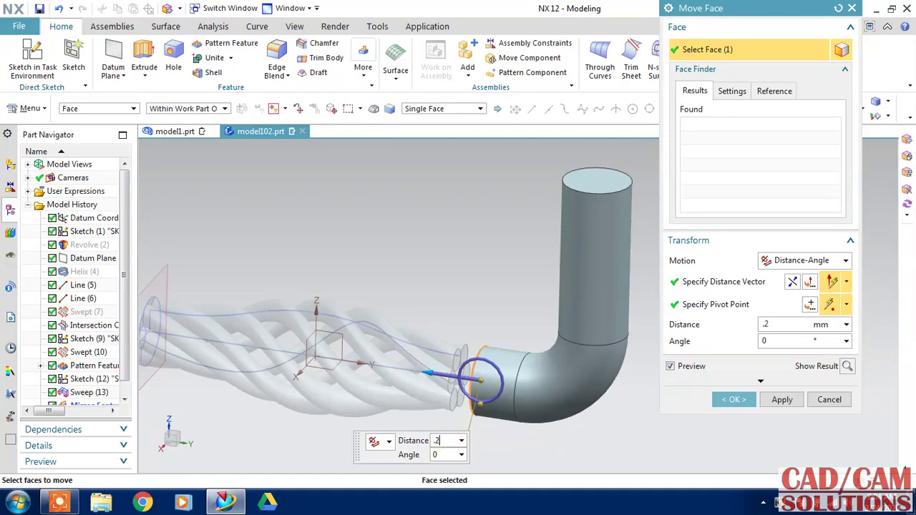
click(847, 367)
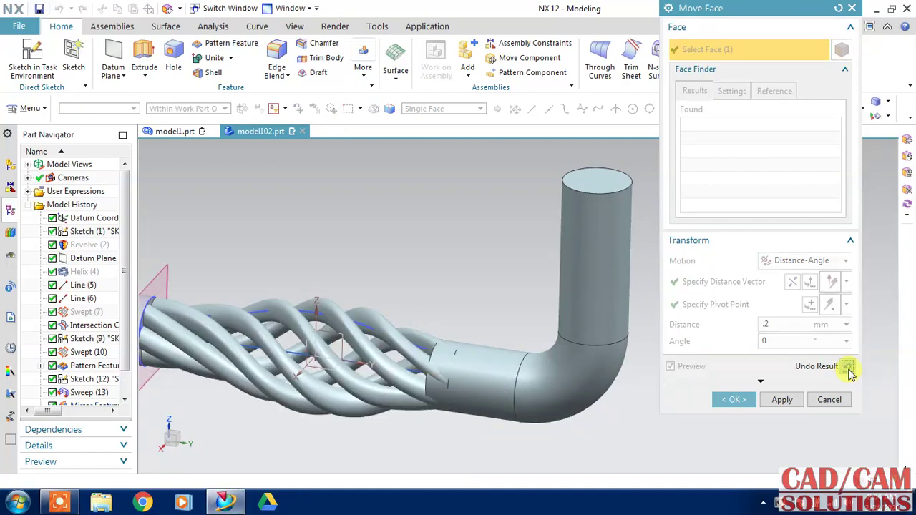
click(846, 365)
text(1)
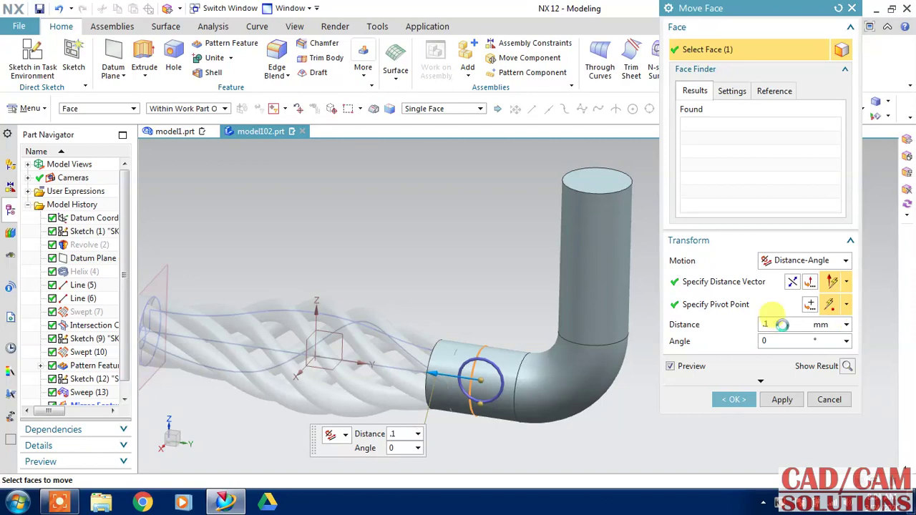
click(731, 399)
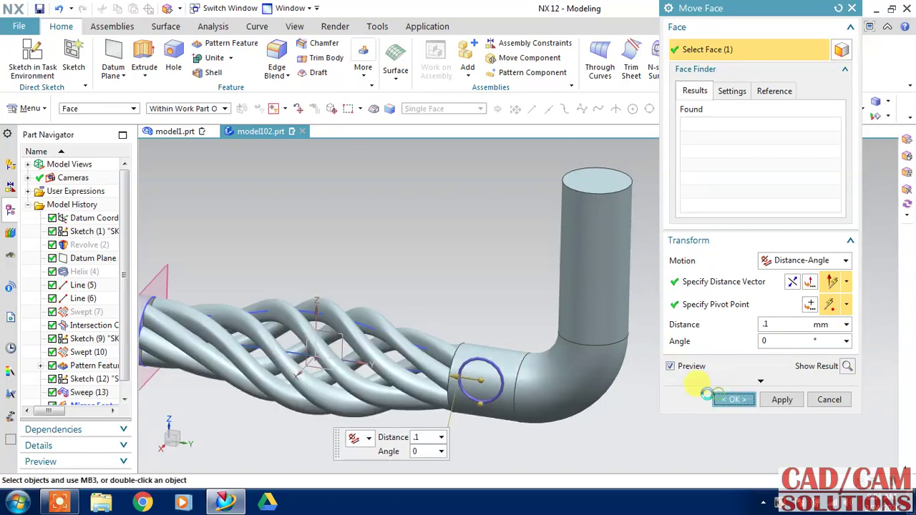
mouse_move(501, 282)
middle_down()
mouse_move(493, 259)
mouse_move(333, 260)
middle_up()
Hide the datum plane and the Line (5) construction curve
click(270, 299)
key(ctrl+b)
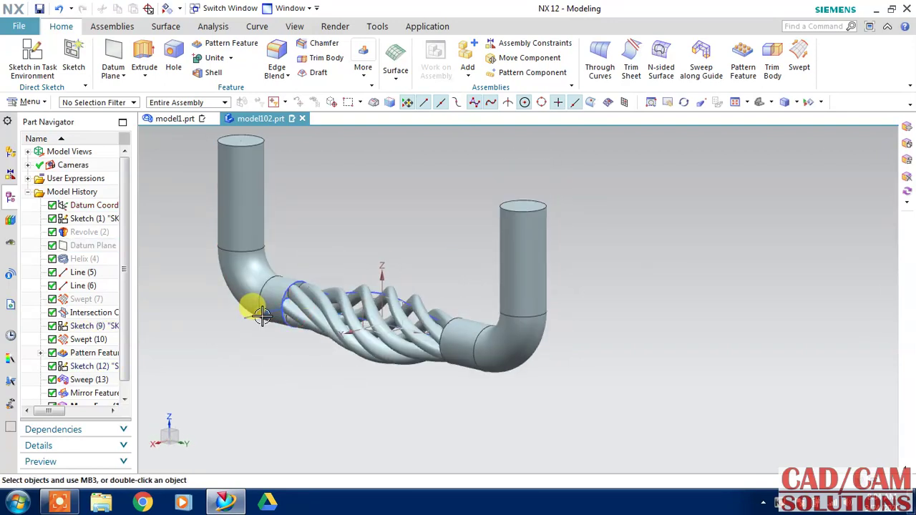
click(264, 314)
key(ctrl+b)
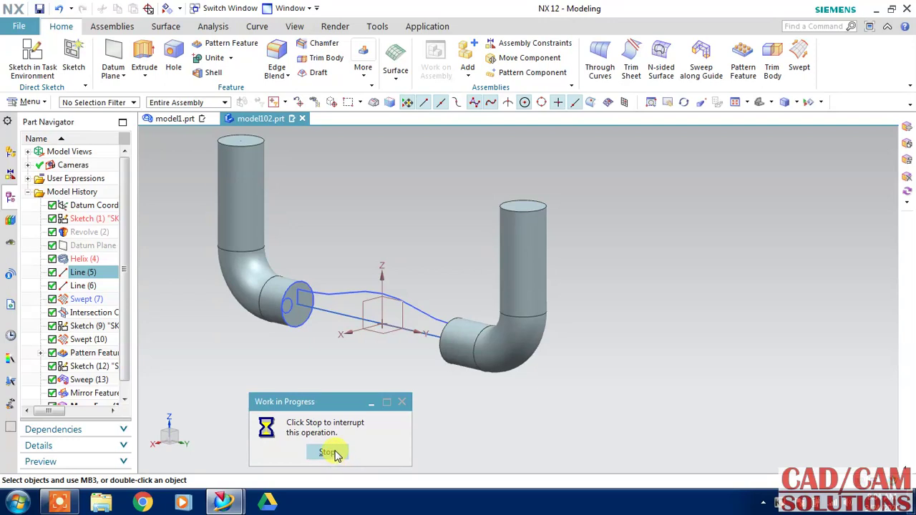
Switch the display to True Shading
click(70, 503)
click(472, 481)
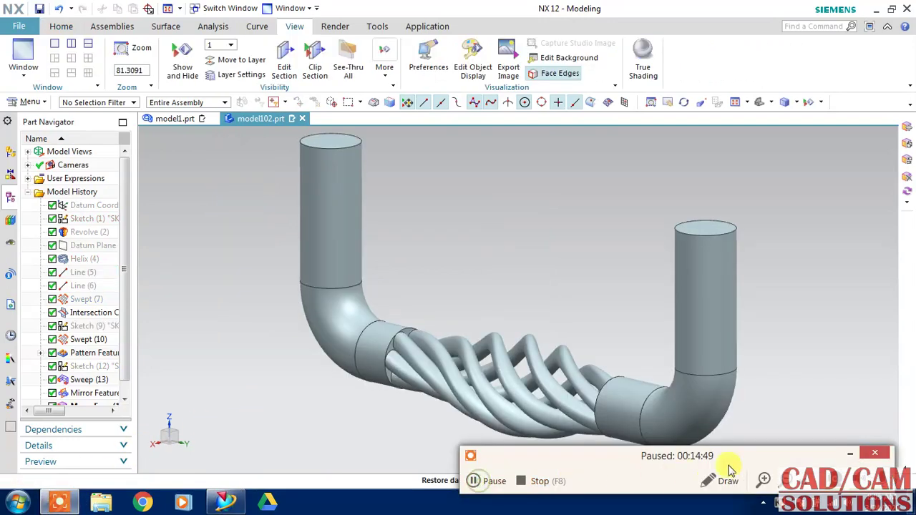
click(856, 455)
click(643, 58)
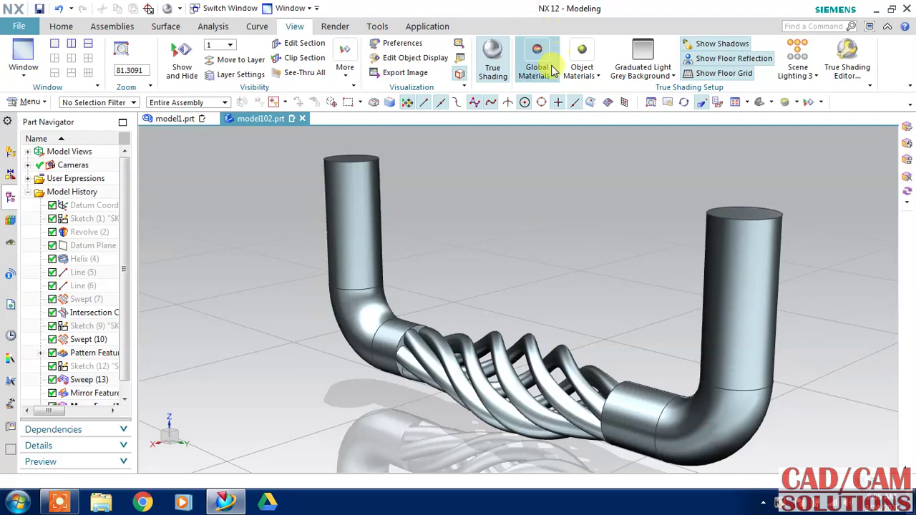
Try dark grey and silver global materials, finally applying glossy white
click(538, 71)
click(572, 184)
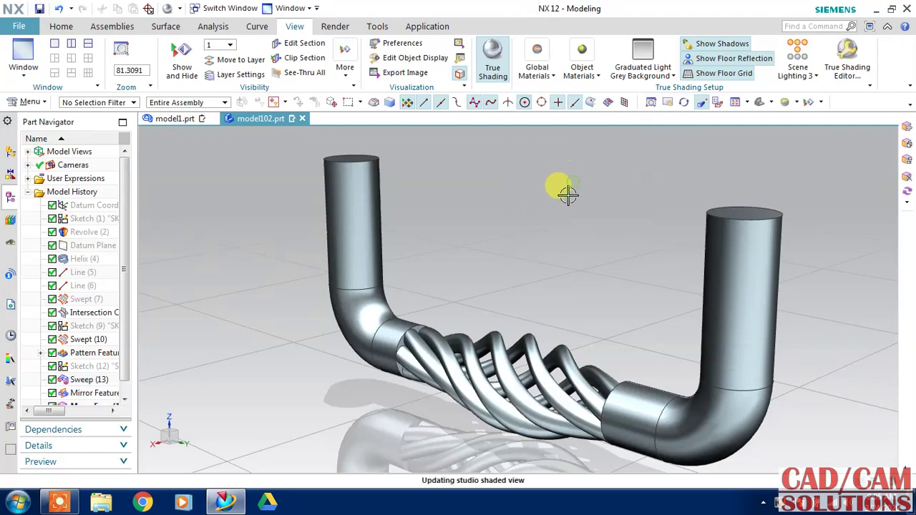
click(538, 68)
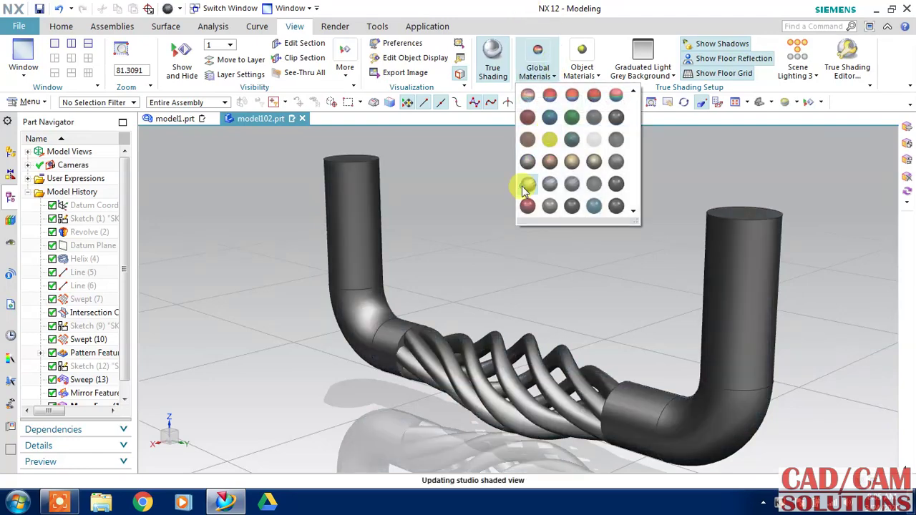
click(527, 185)
click(550, 78)
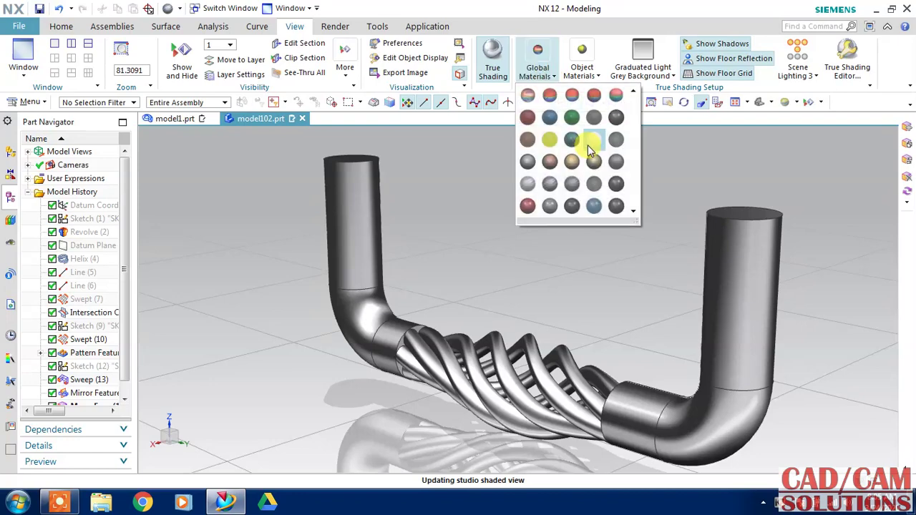
click(572, 184)
click(550, 77)
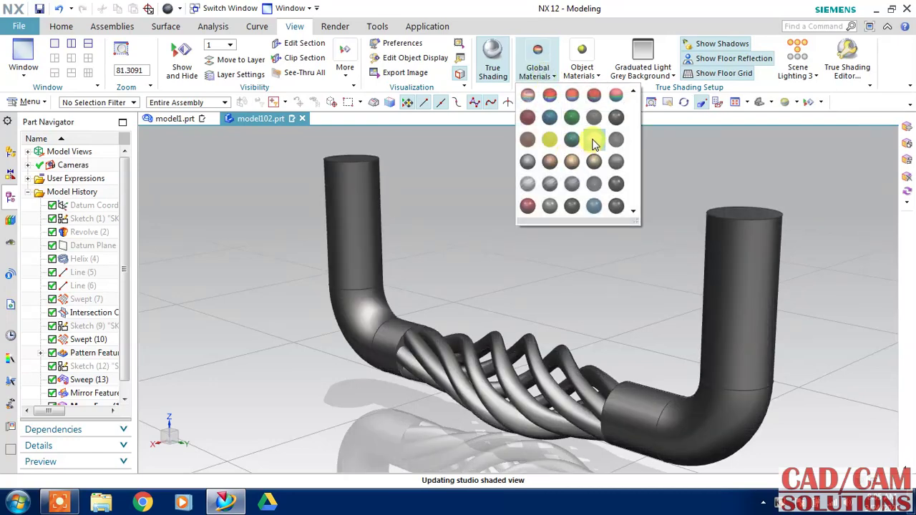
click(593, 143)
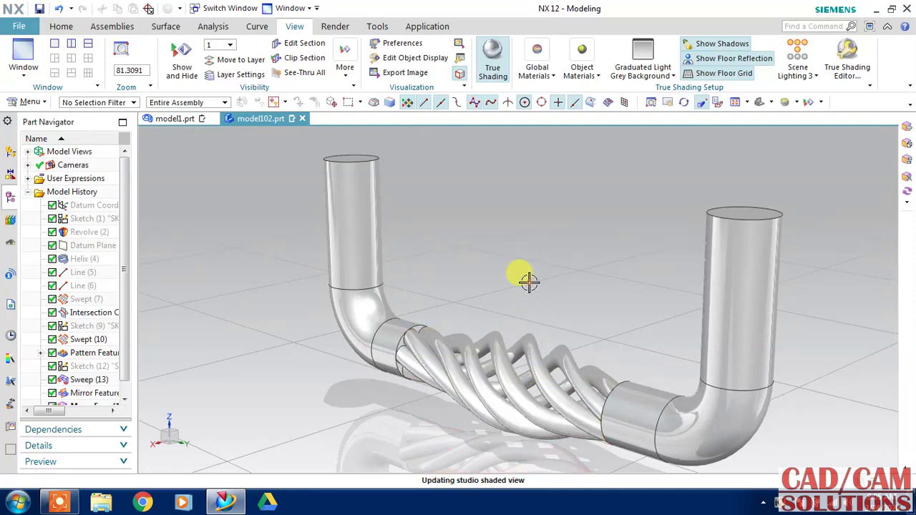
Collapse the ribbon to enlarge the graphics area and zoom to frame the model
mouse_move(527, 280)
shift+middle_down()
mouse_move(540, 265)
mouse_move(517, 237)
mouse_move(526, 244)
shift+middle_up()
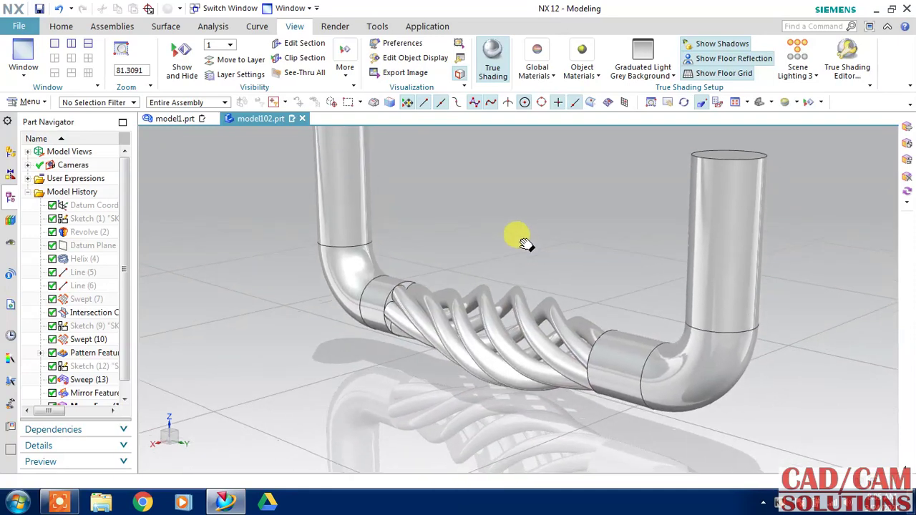
click(886, 29)
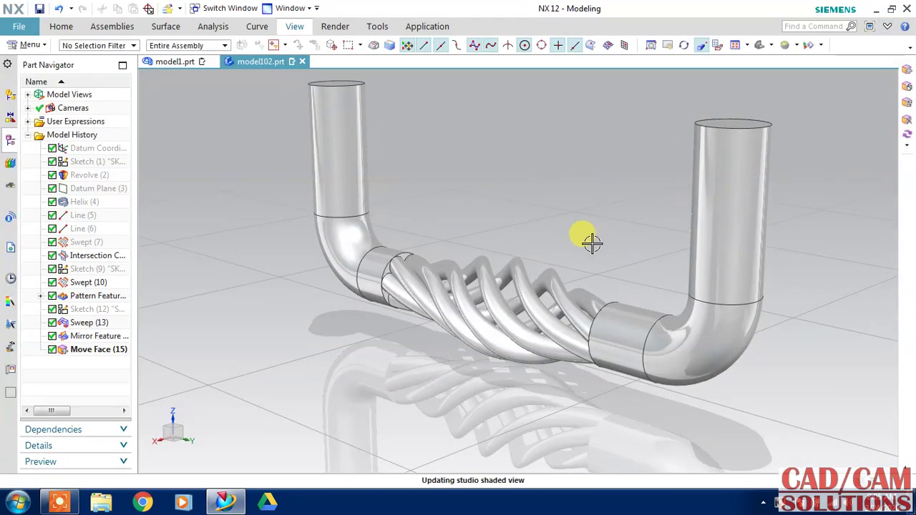
scroll(599, 222, up, 2)
scroll(600, 226, down, 1)
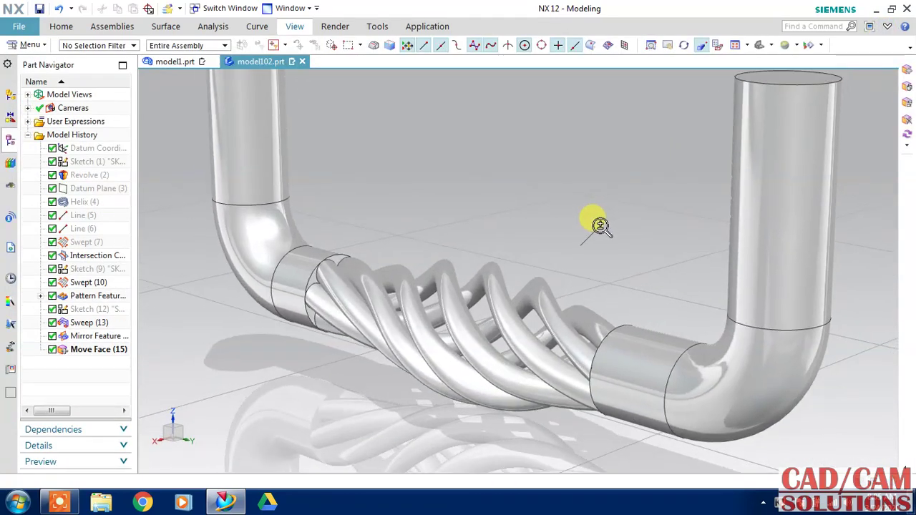